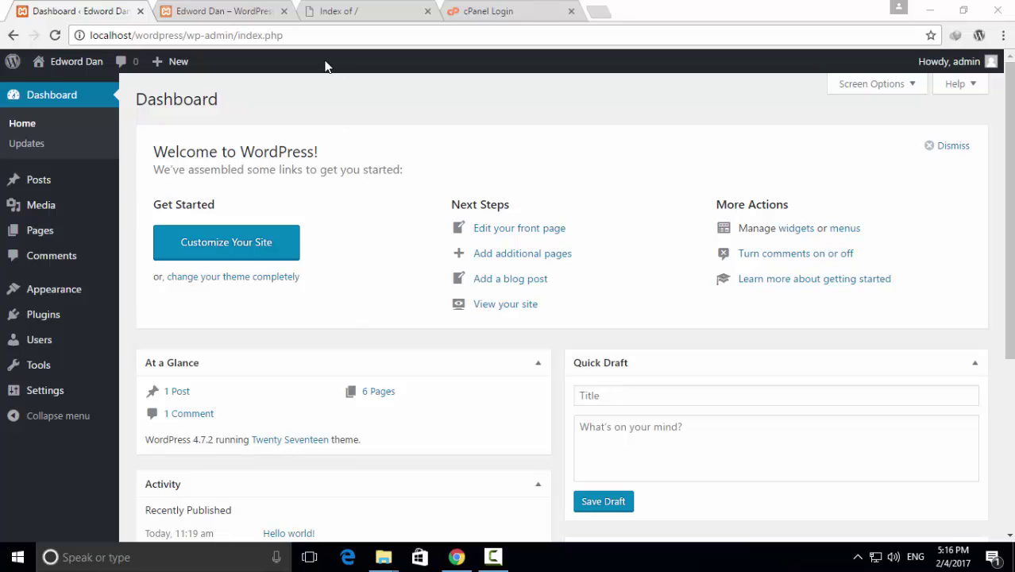
pyautogui.click(247, 12)
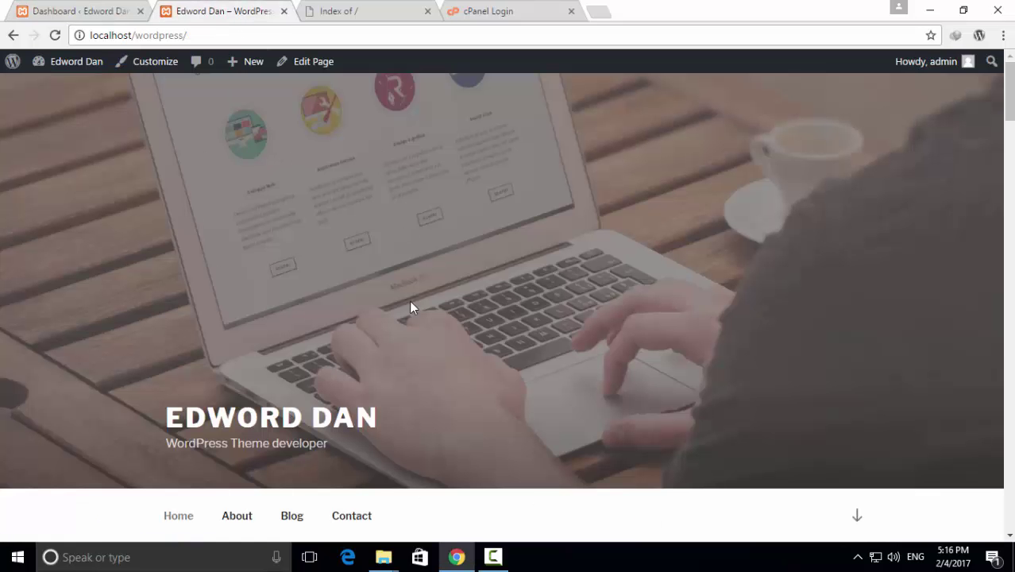
pyautogui.scroll(-1, 459, 299)
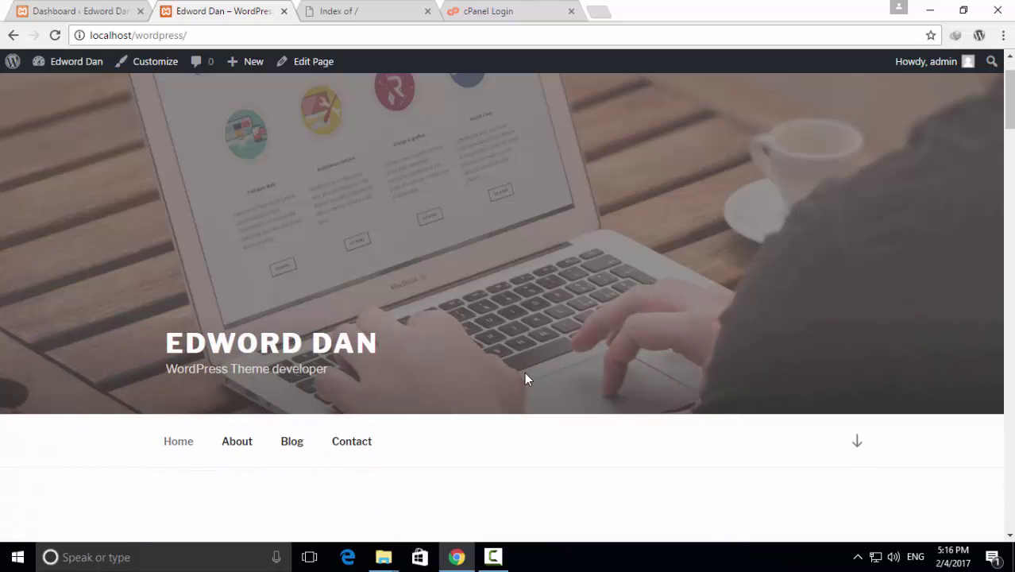
pyautogui.scroll(-5, 524, 371)
pyautogui.scroll(-8, 524, 371)
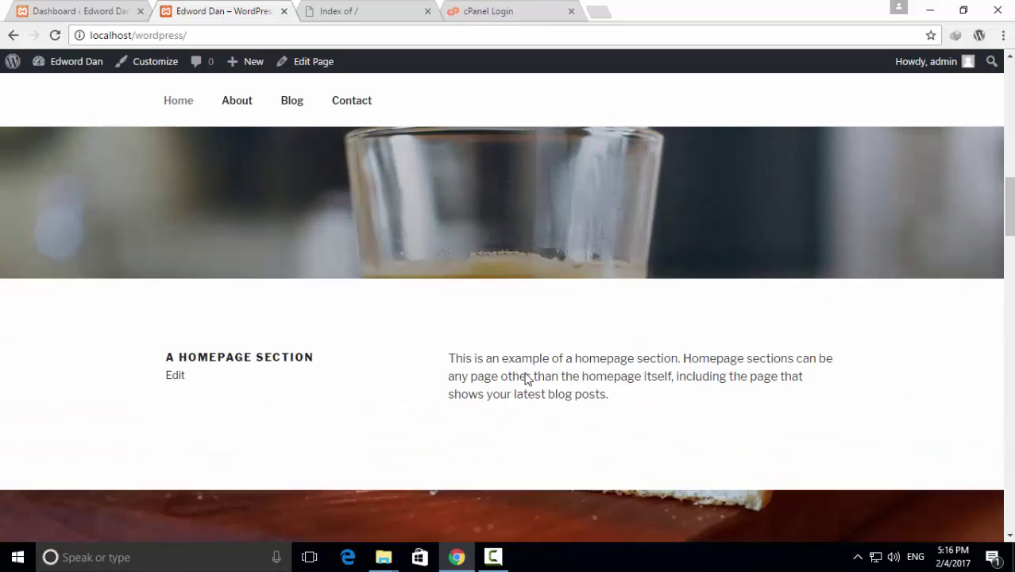
pyautogui.scroll(5, 524, 372)
pyautogui.scroll(8, 526, 380)
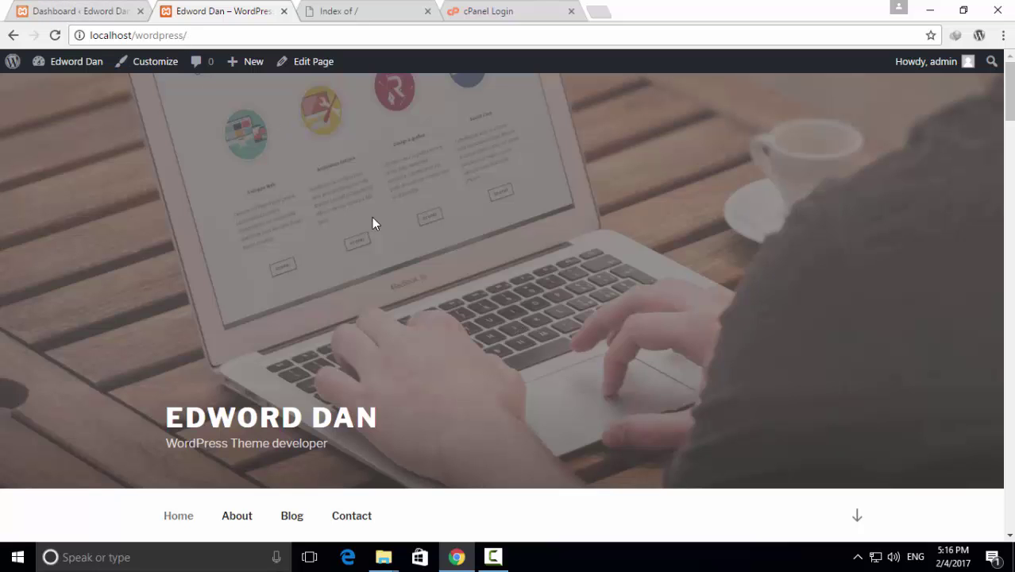
pyautogui.click(364, 7)
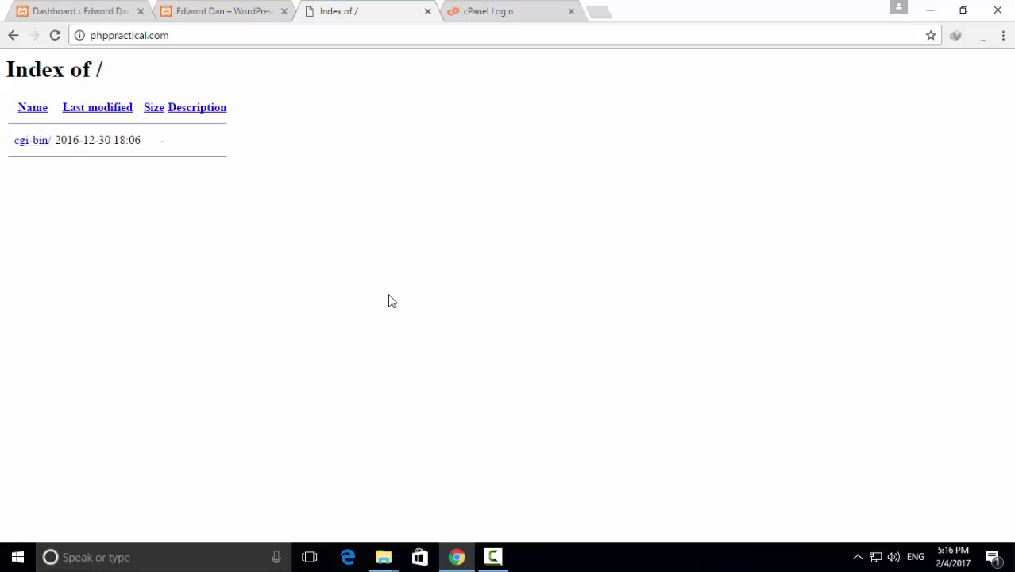
pyautogui.click(492, 11)
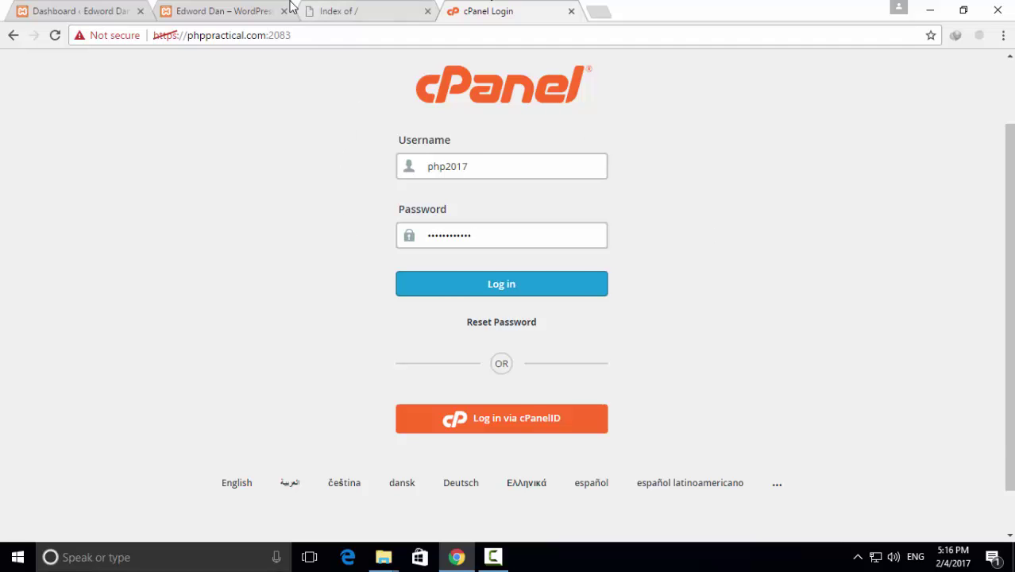
pyautogui.click(249, 8)
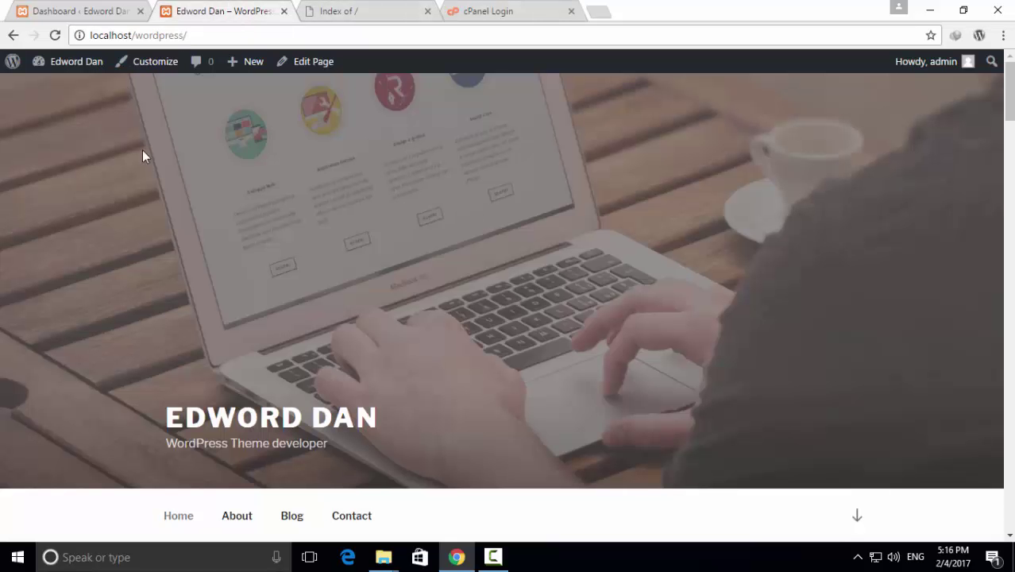
pyautogui.click(99, 8)
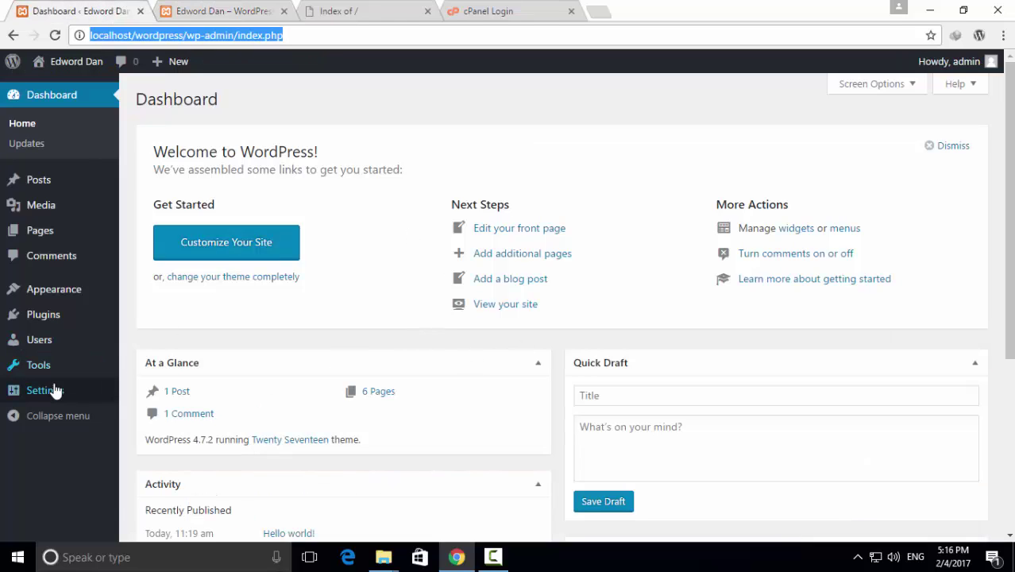
# Open General Settings and copy the live domain phppractical.com from the other tab
pyautogui.moveTo(63, 397)
pyautogui.click(146, 392)
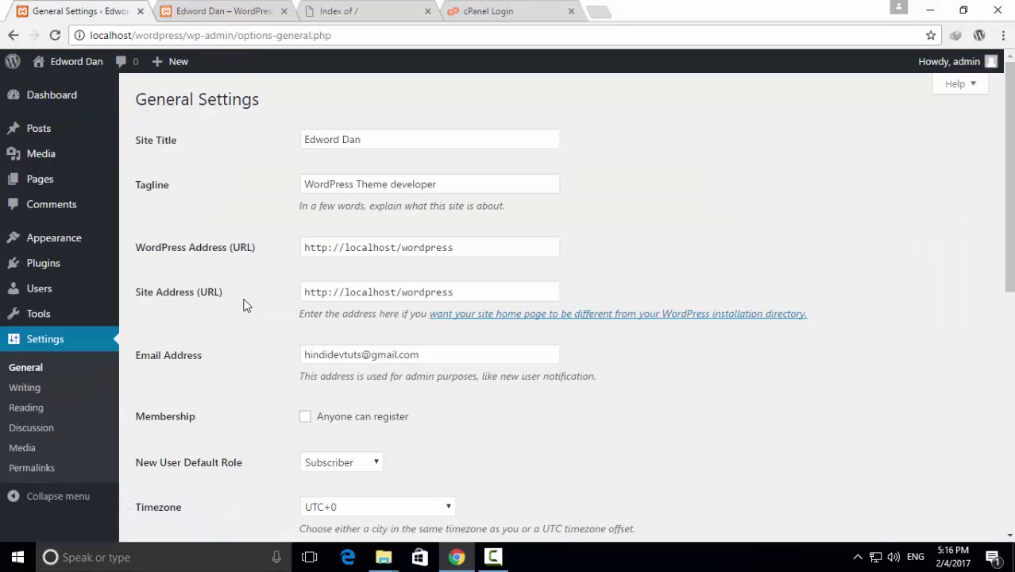
pyautogui.click(469, 247)
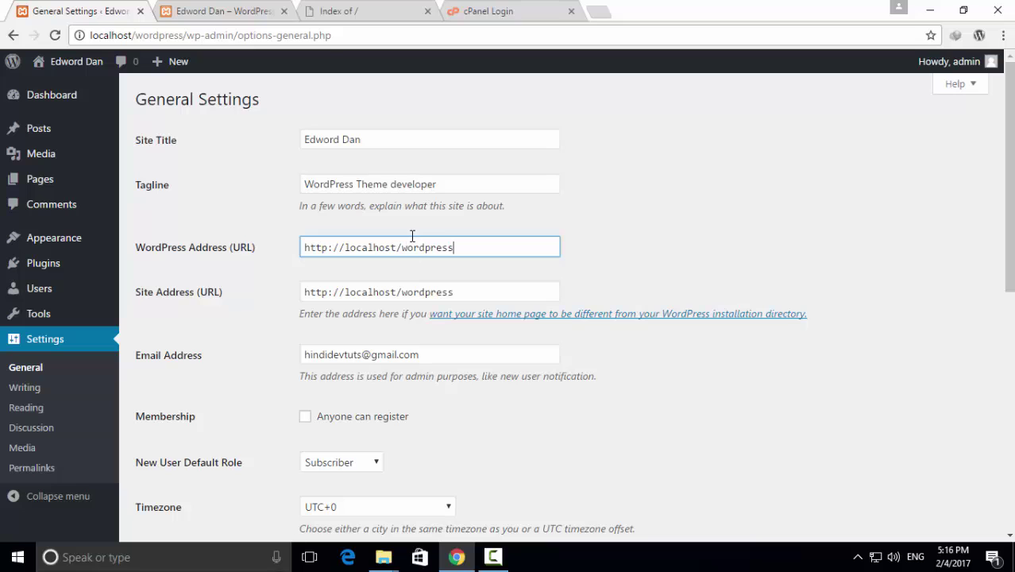
pyautogui.click(365, 11)
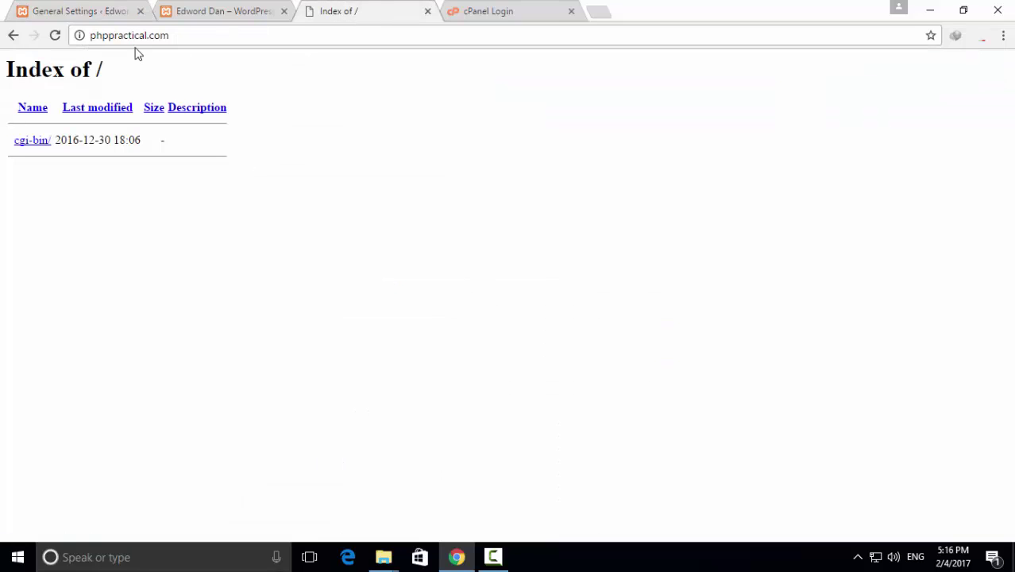
pyautogui.click(179, 35)
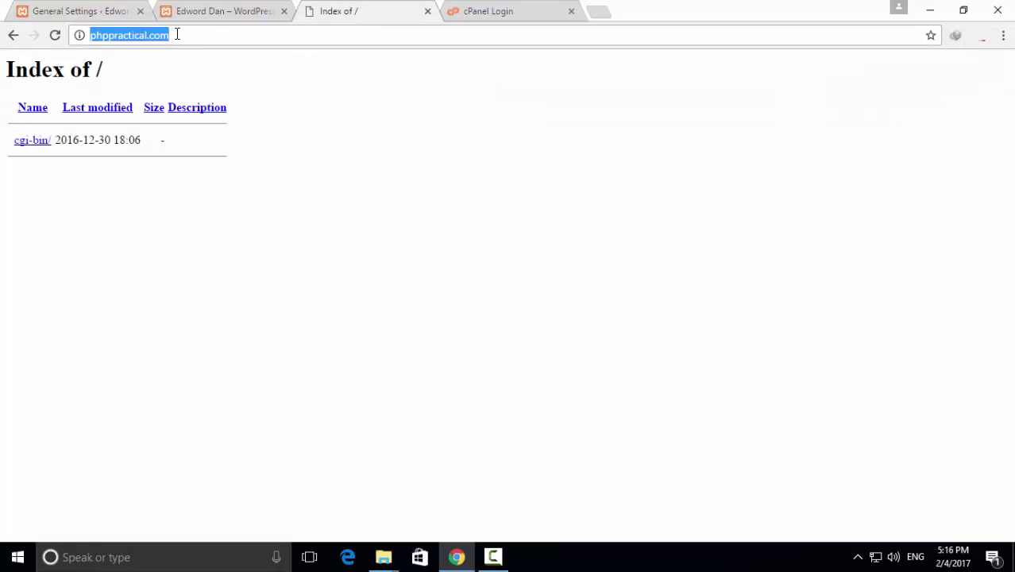
pyautogui.rightClick(133, 39)
pyautogui.click(169, 89)
pyautogui.click(189, 14)
pyautogui.click(106, 13)
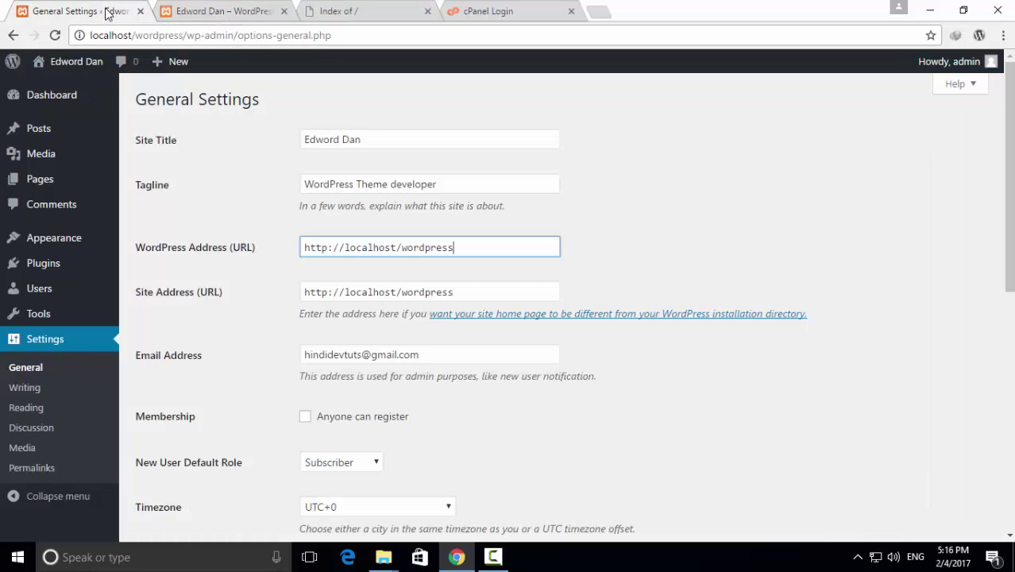
pyautogui.moveTo(346, 248); pyautogui.dragTo(478, 249)
pyautogui.rightClick(436, 250)
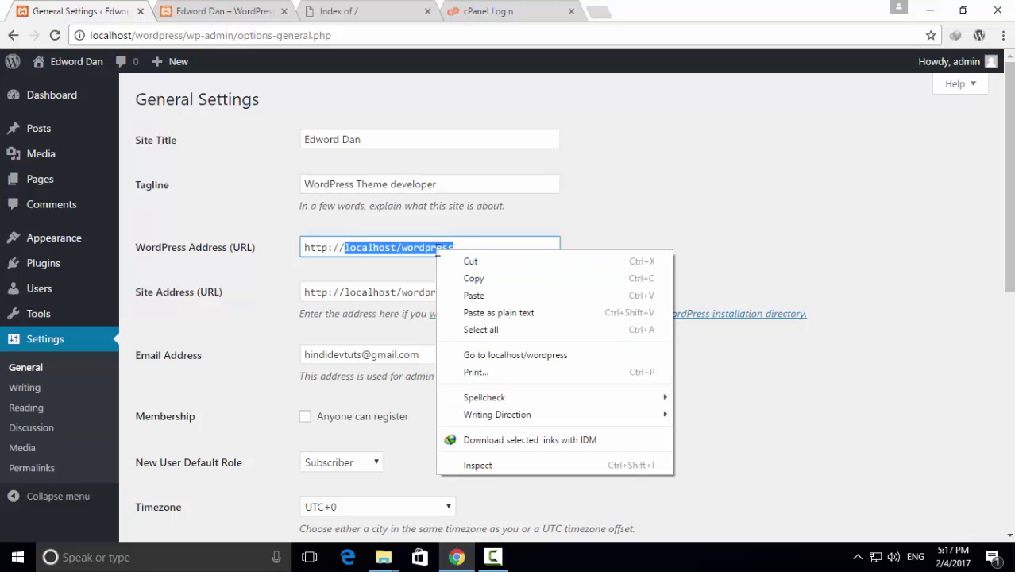
pyautogui.click(468, 293)
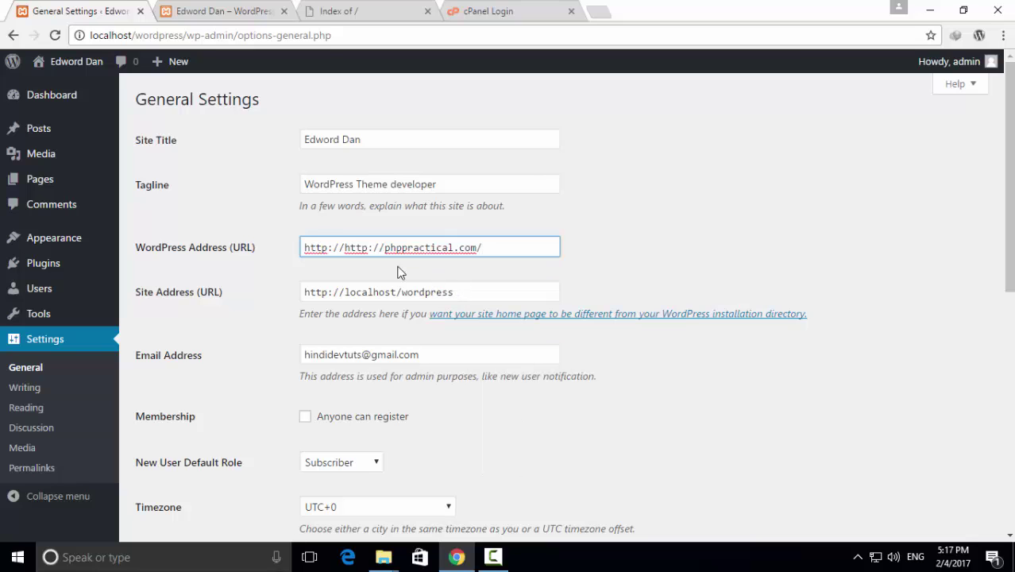
pyautogui.moveTo(346, 248); pyautogui.dragTo(301, 246)
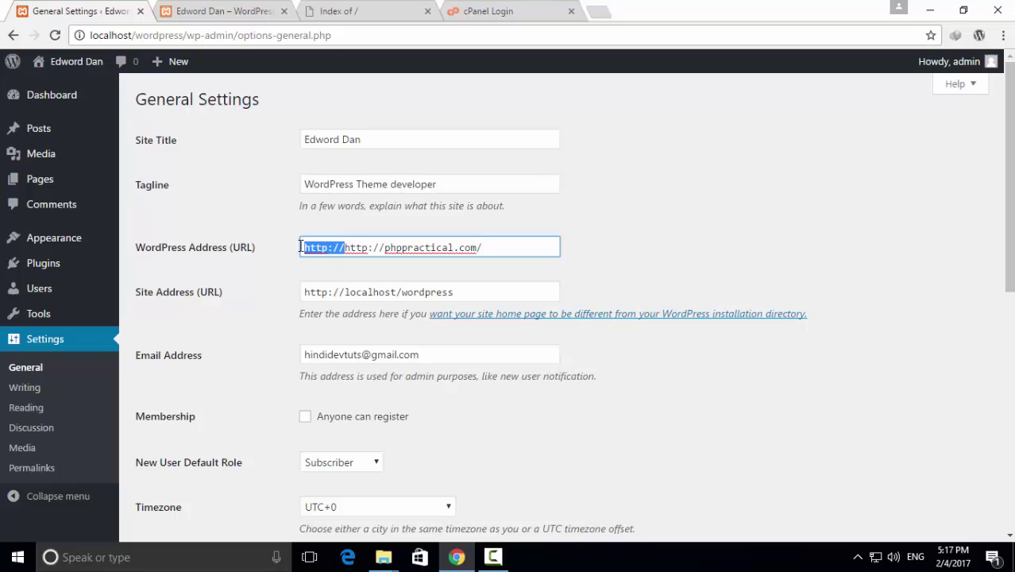
pyautogui.press('BackSpace')
pyautogui.moveTo(460, 296); pyautogui.dragTo(306, 291)
pyautogui.rightClick(329, 296)
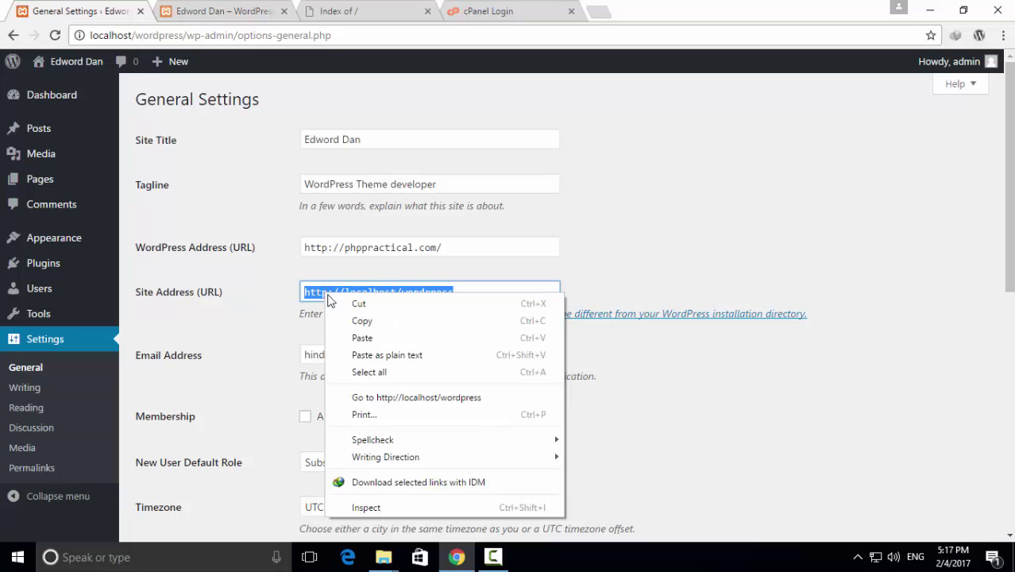
pyautogui.click(371, 338)
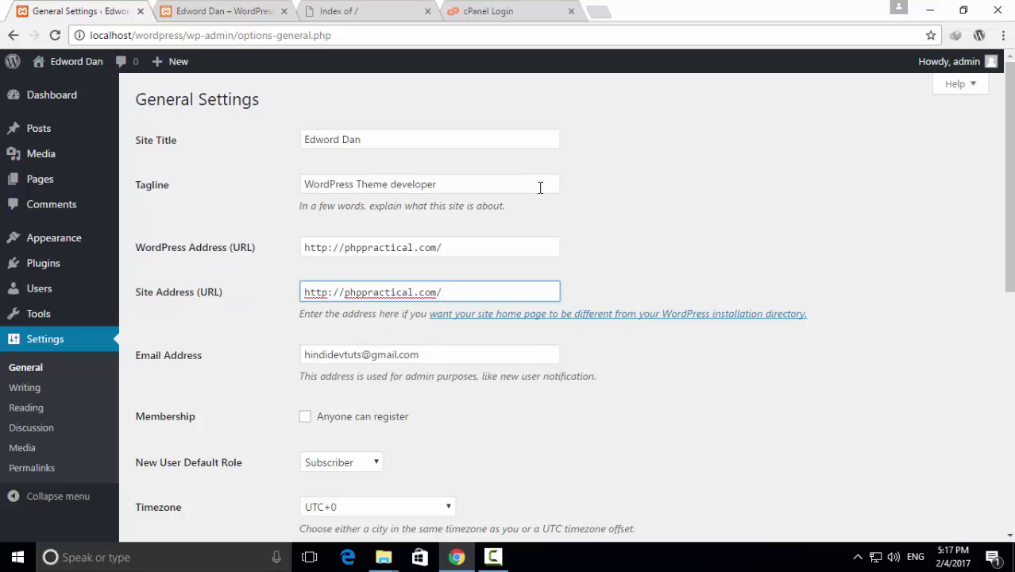
pyautogui.scroll(-1, 538, 318)
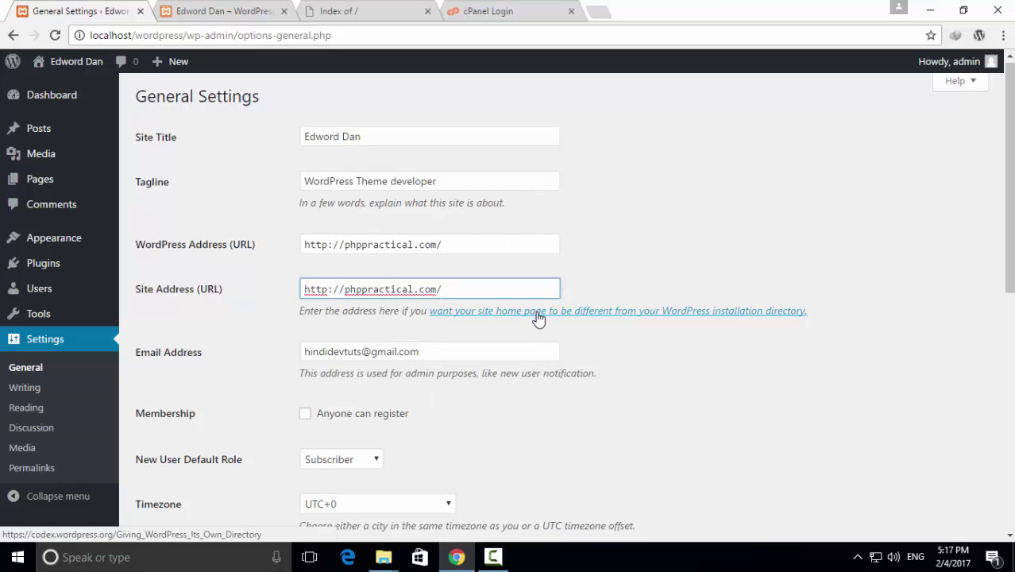
pyautogui.scroll(-7, 539, 318)
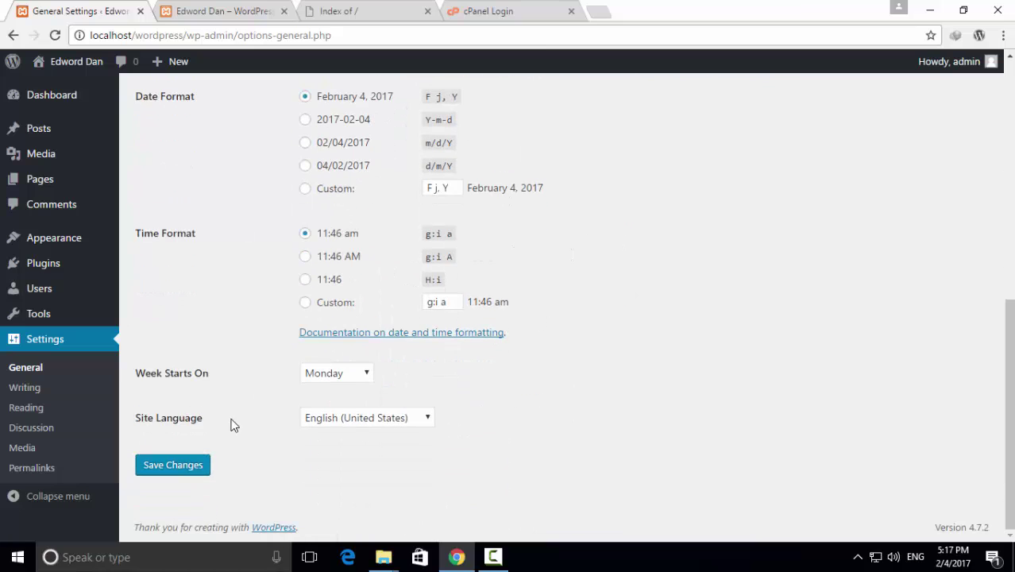
# Save the live-domain addresses and reload localhost/wordpress, which now loads unstyled
pyautogui.click(180, 467)
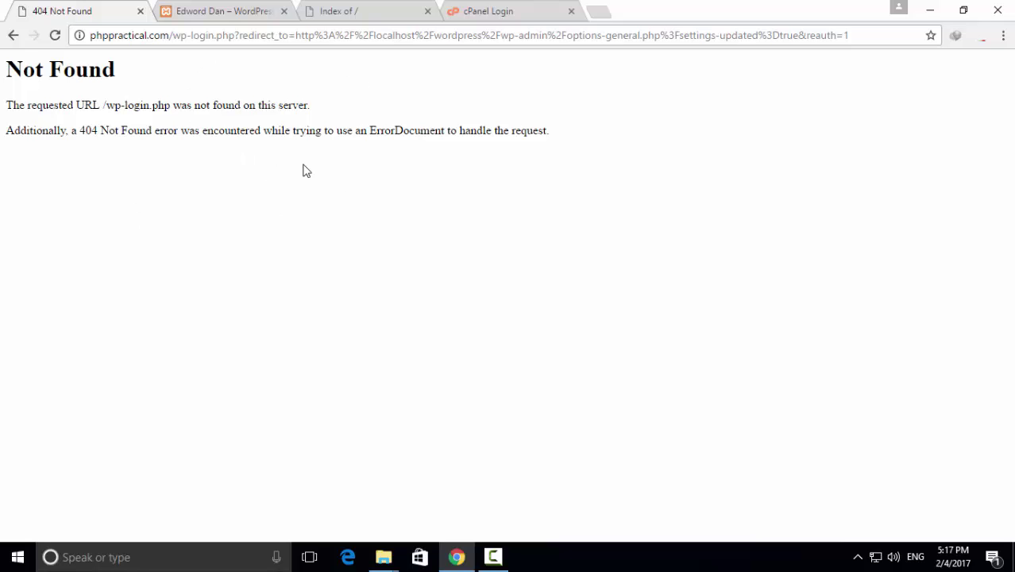
pyautogui.click(242, 10)
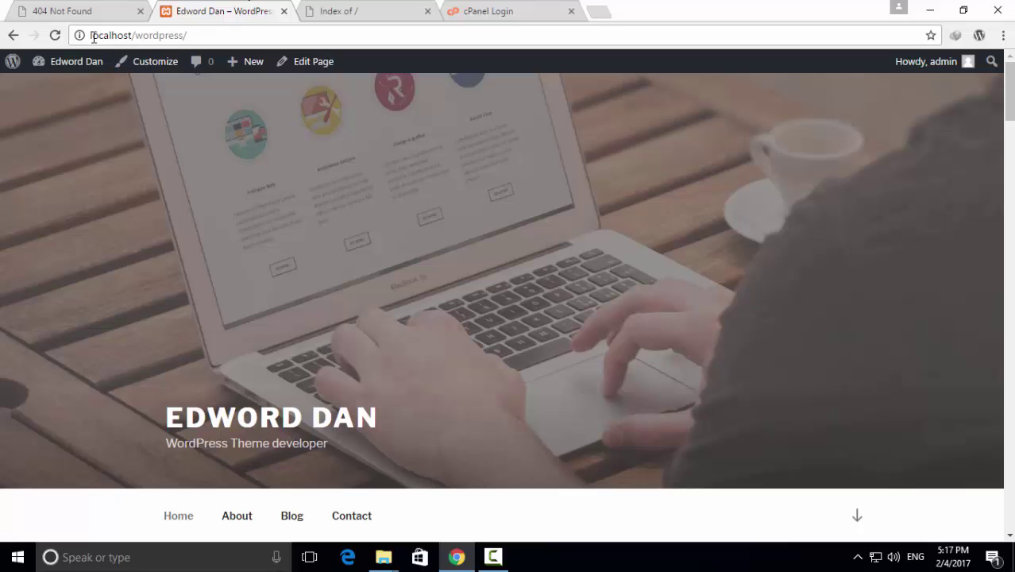
pyautogui.click(55, 35)
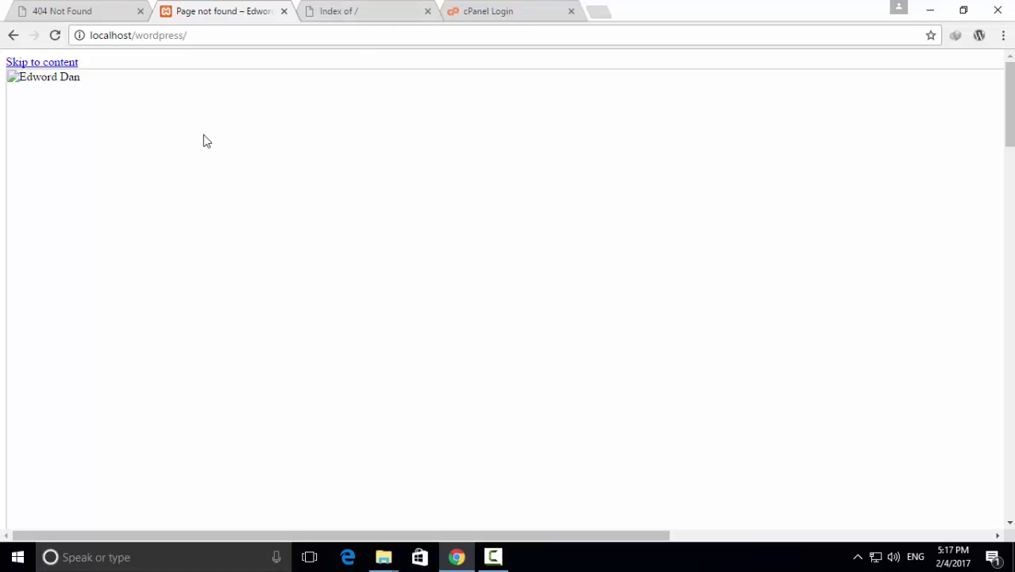
# Check the phppractical.com tabs, where wp-login.php now returns a 404 page
pyautogui.click(339, 9)
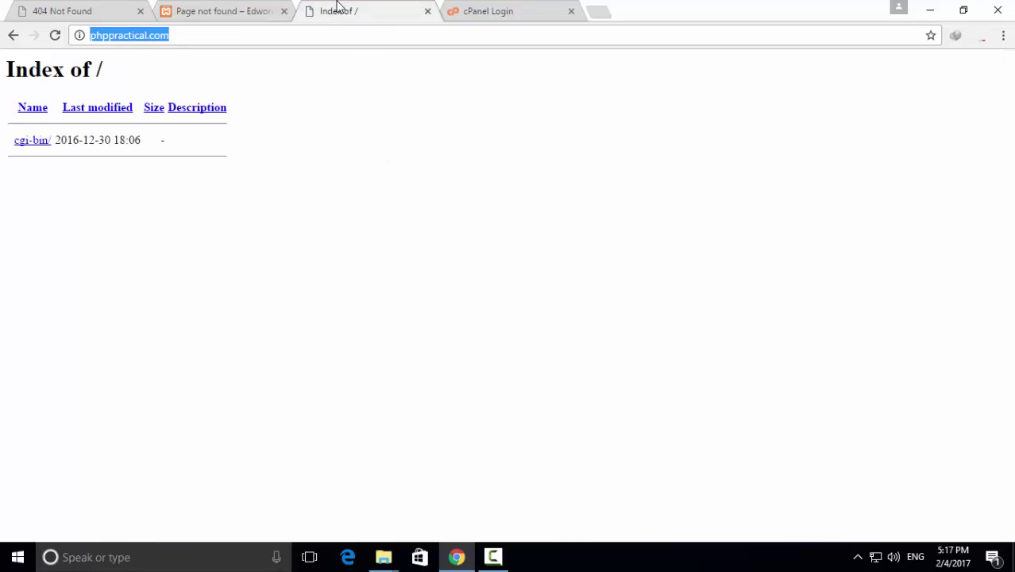
pyautogui.click(169, 13)
pyautogui.click(102, 11)
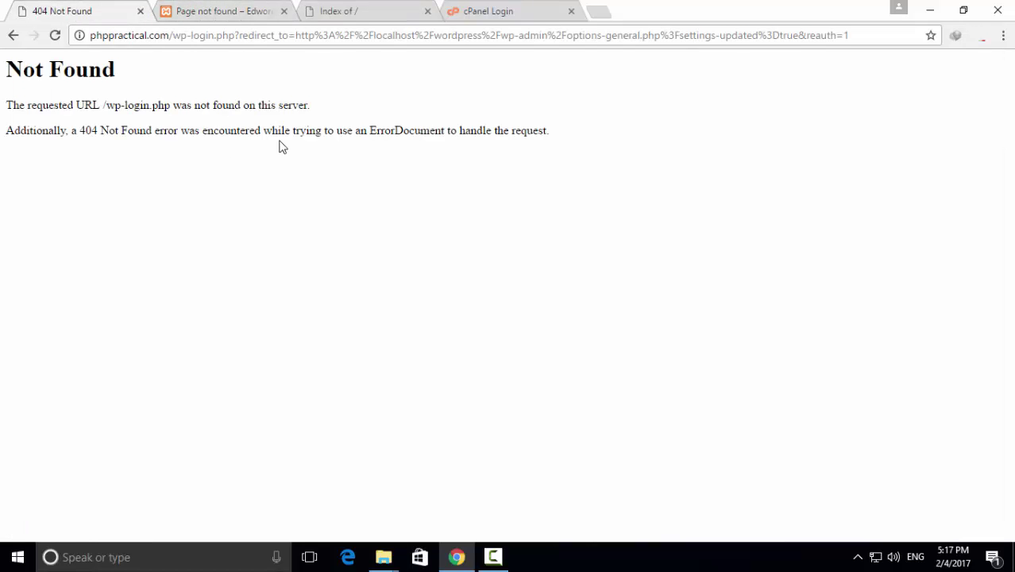
pyautogui.click(231, 9)
pyautogui.click(364, 9)
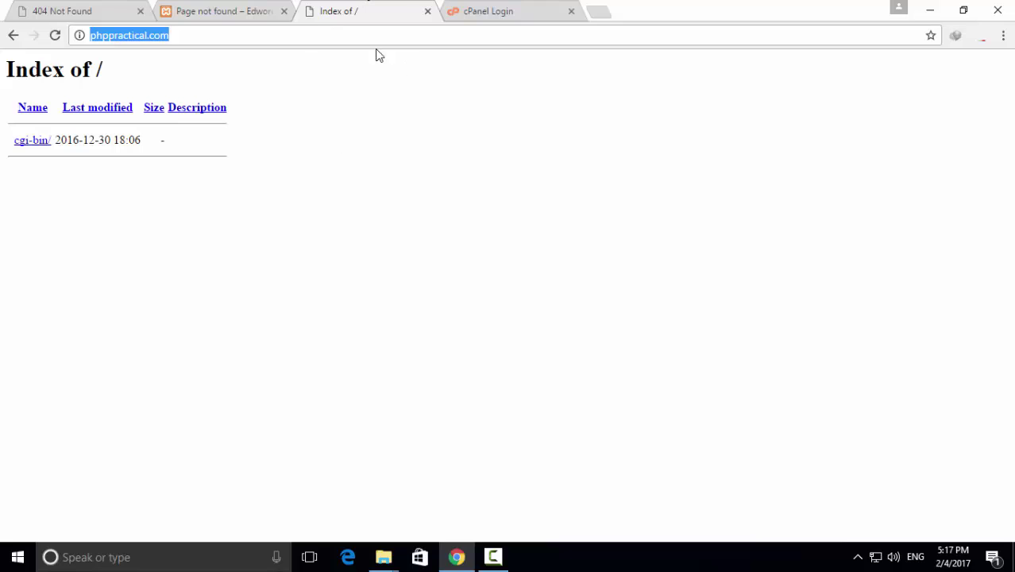
# Log into cPanel, copy the primary domain, and confirm File Manager's public_html holds only cgi-bin
pyautogui.click(477, 16)
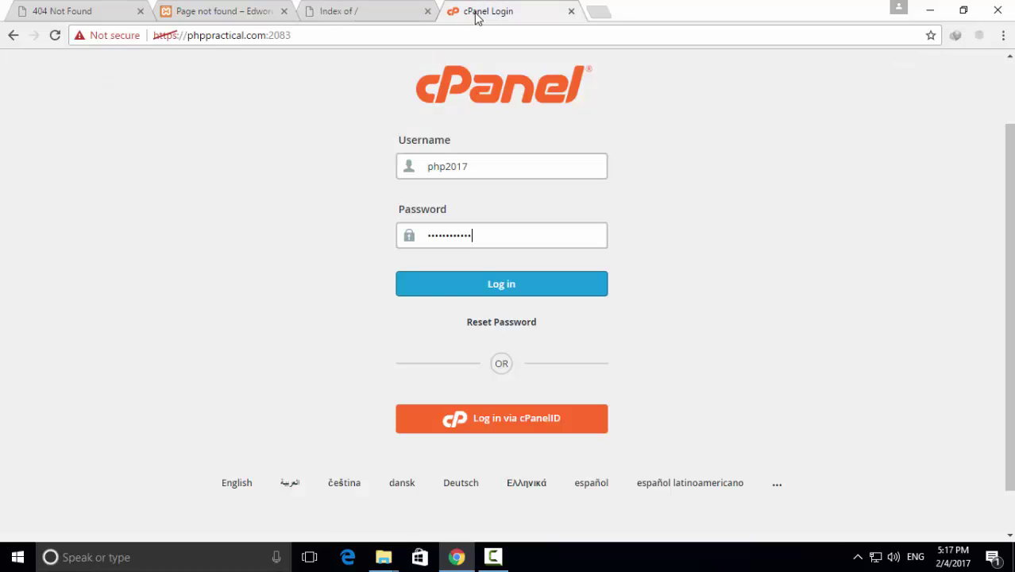
pyautogui.click(498, 284)
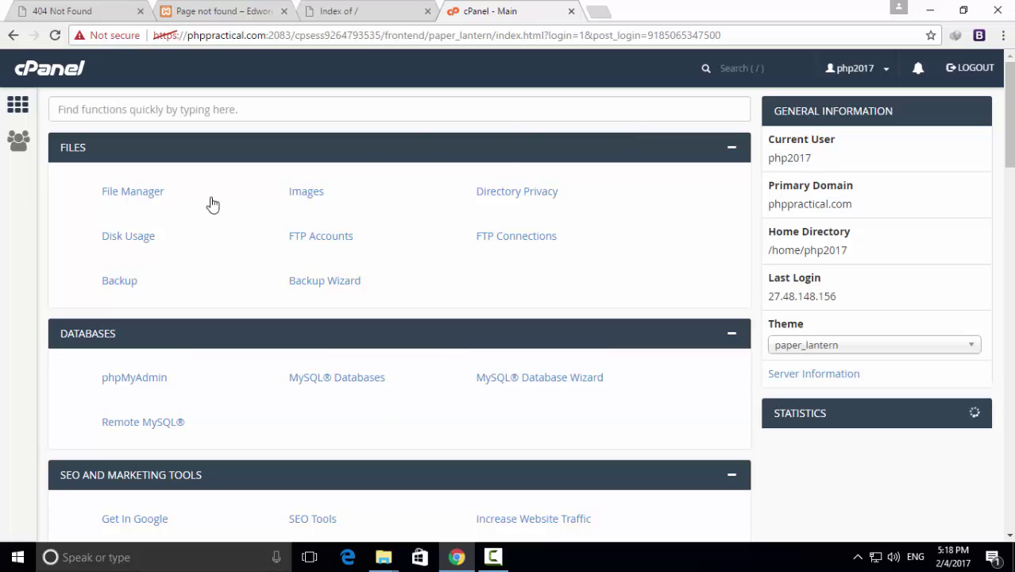
pyautogui.click(152, 196)
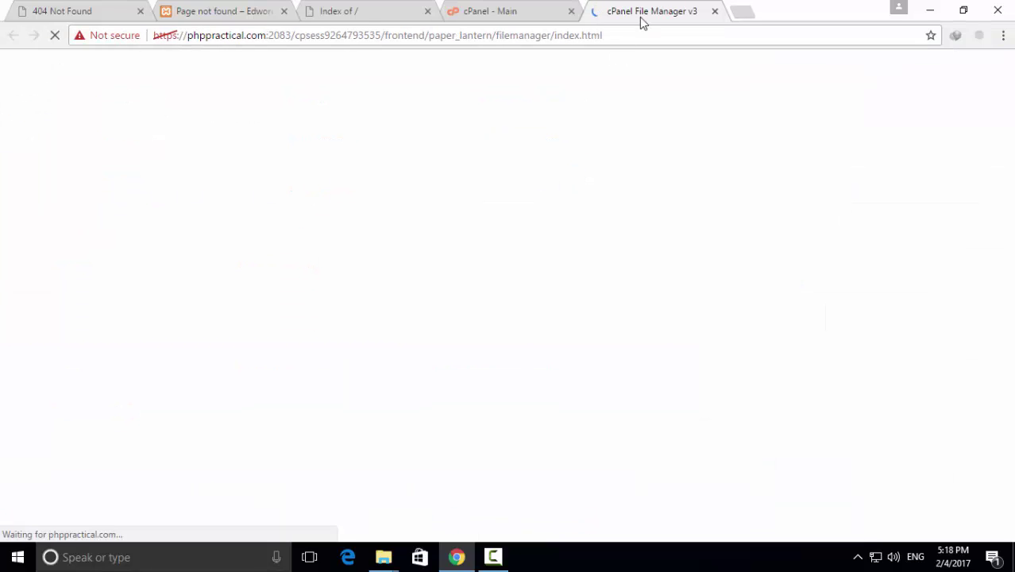
pyautogui.click(488, 10)
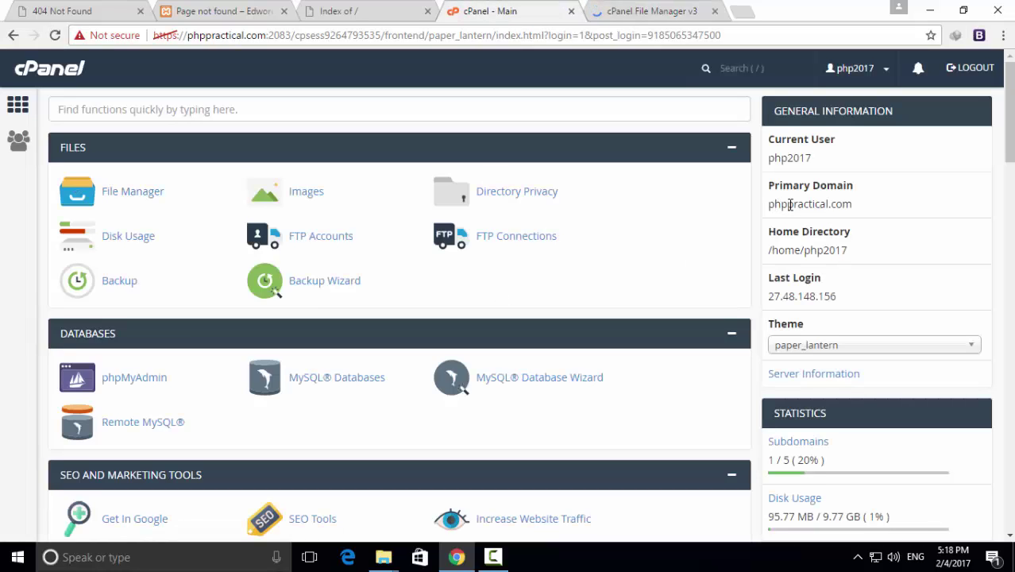
pyautogui.moveTo(768, 204); pyautogui.dragTo(853, 205)
pyautogui.click(666, 9)
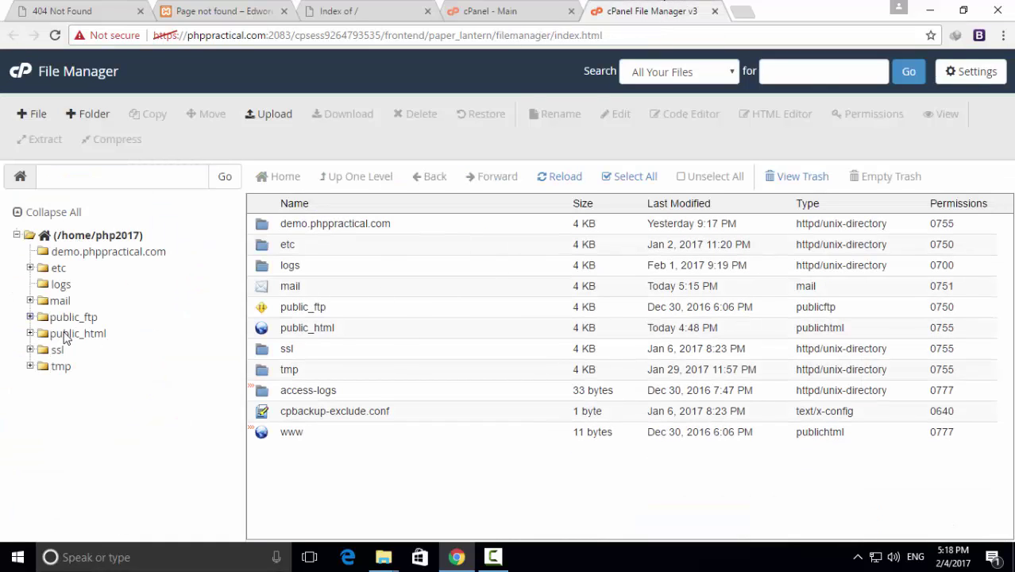
pyautogui.click(78, 337)
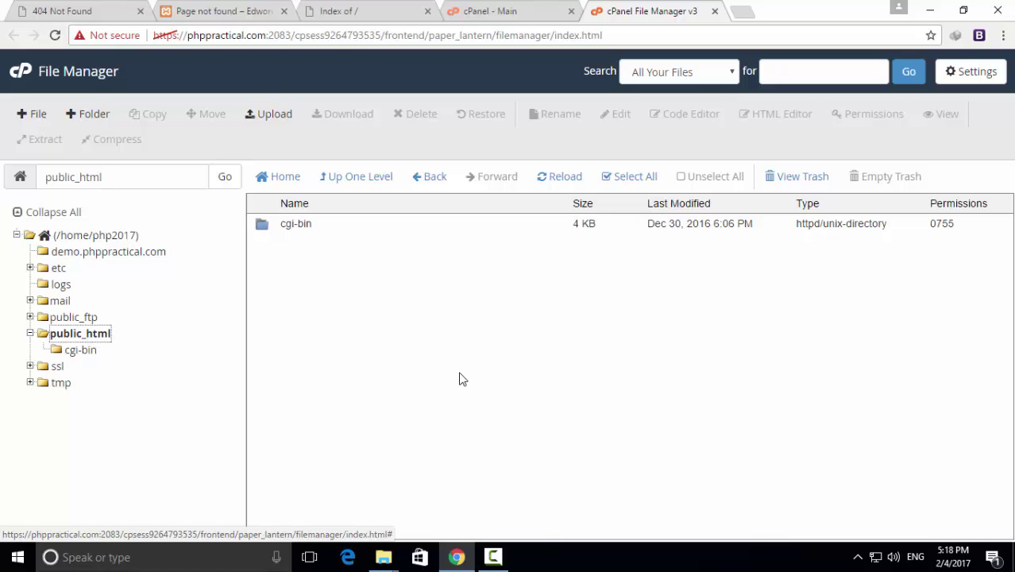
pyautogui.click(340, 7)
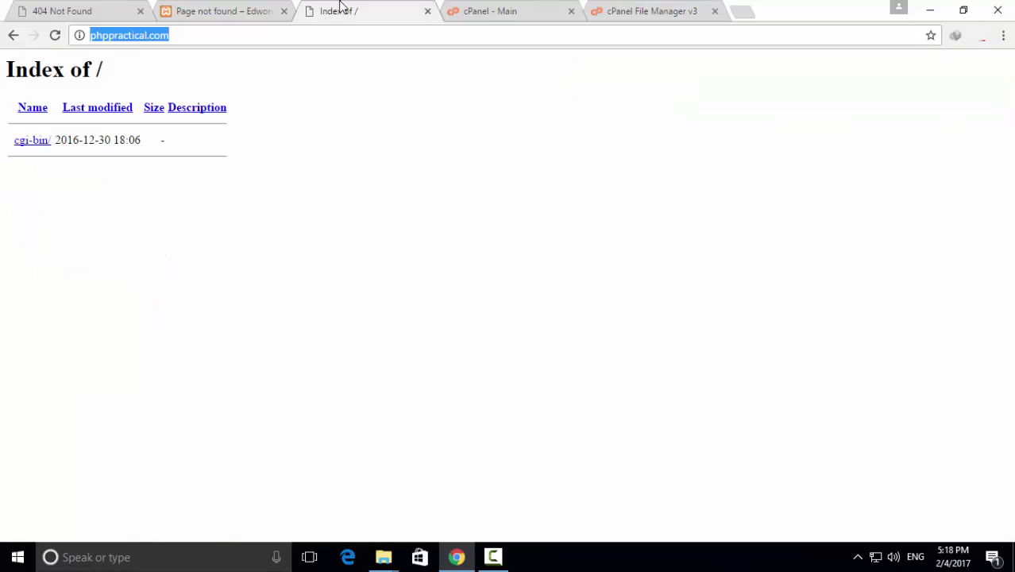
pyautogui.click(658, 13)
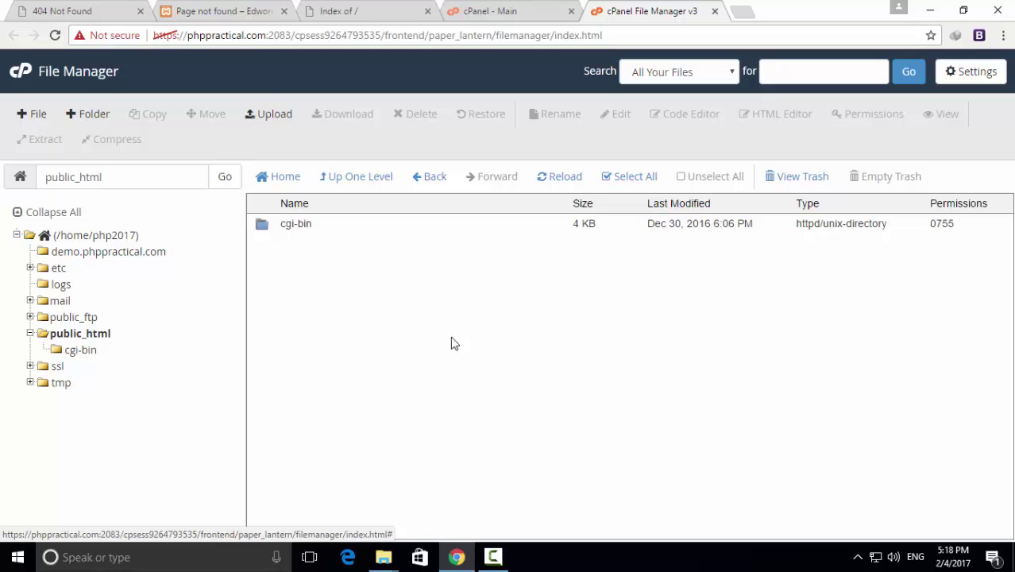
# In C:\xampp\htdocs, try the archive dialog for wordpress with zip format, then cancel it
pyautogui.click(931, 11)
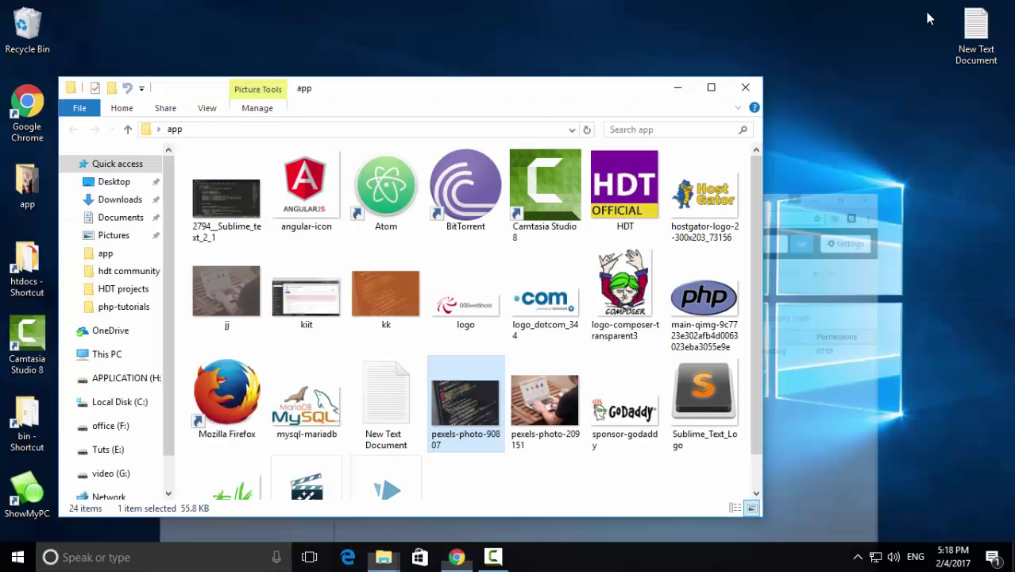
pyautogui.click(745, 87)
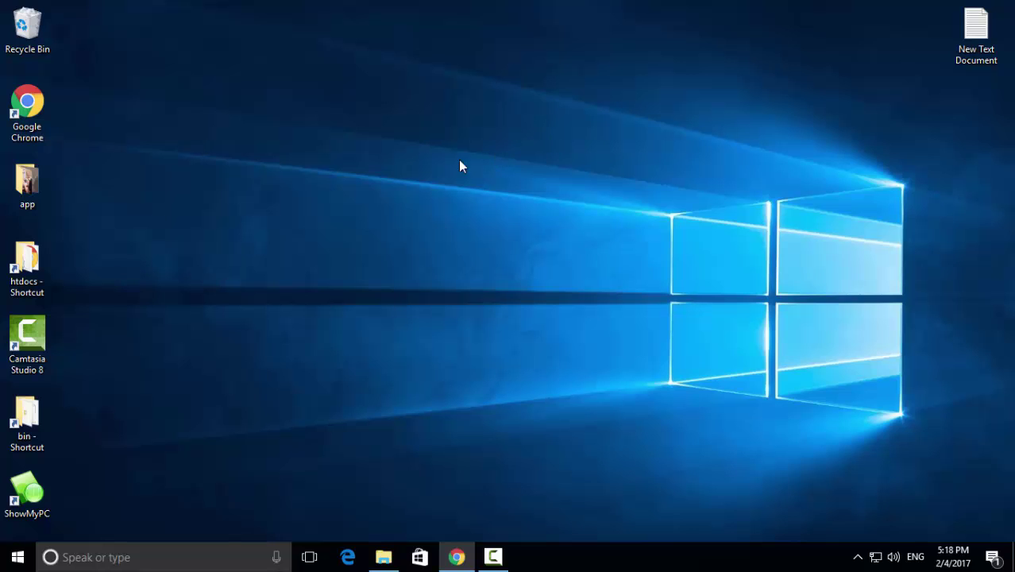
pyautogui.doubleClick(27, 266)
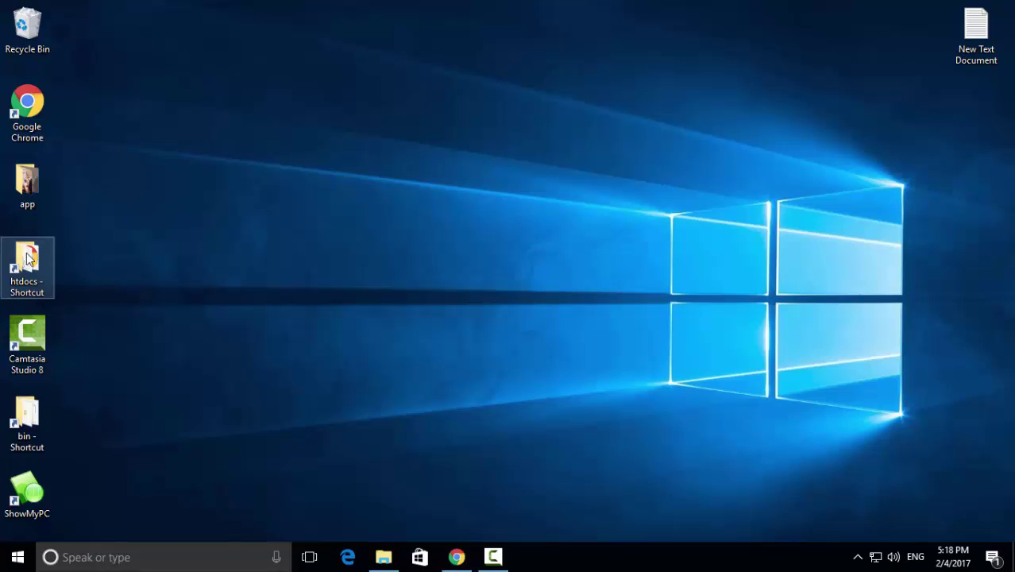
pyautogui.click(240, 235)
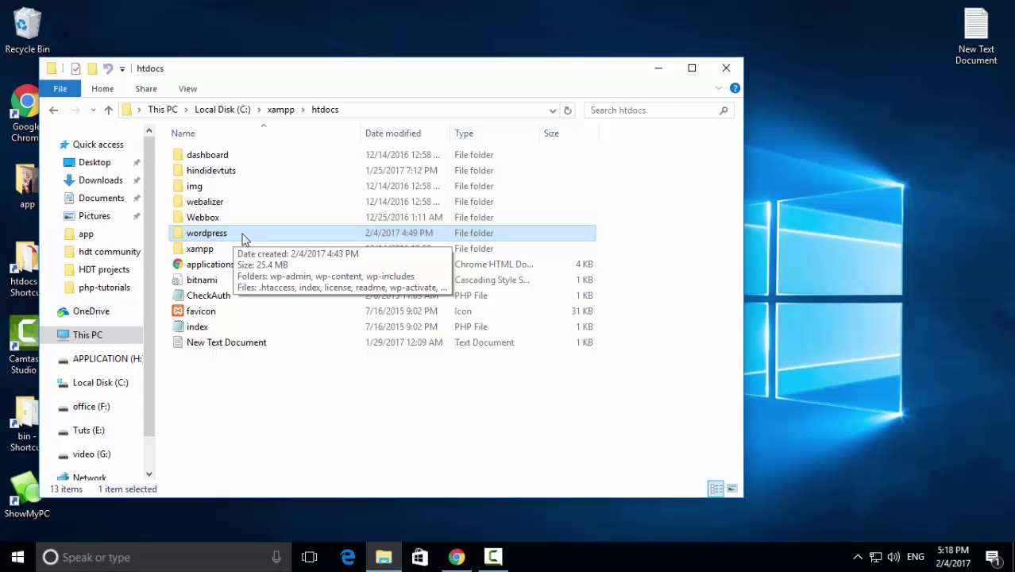
pyautogui.rightClick(222, 239)
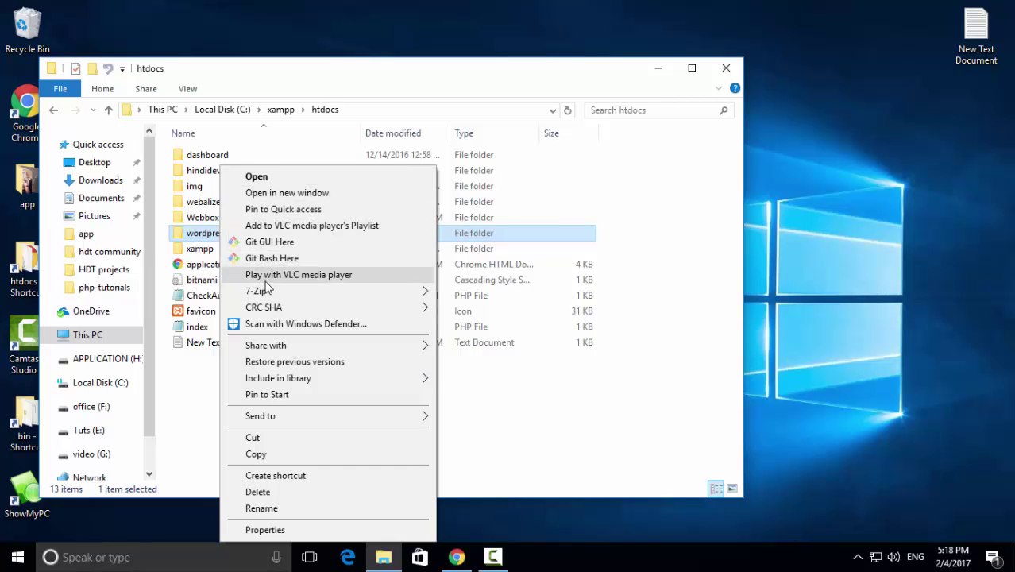
pyautogui.moveTo(268, 295)
pyautogui.click(493, 292)
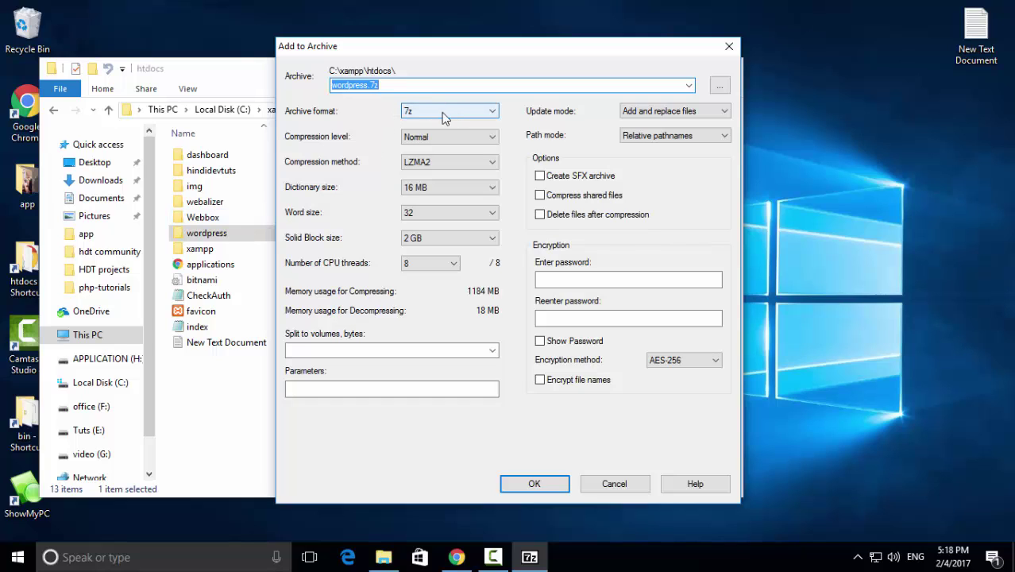
pyautogui.click(442, 113)
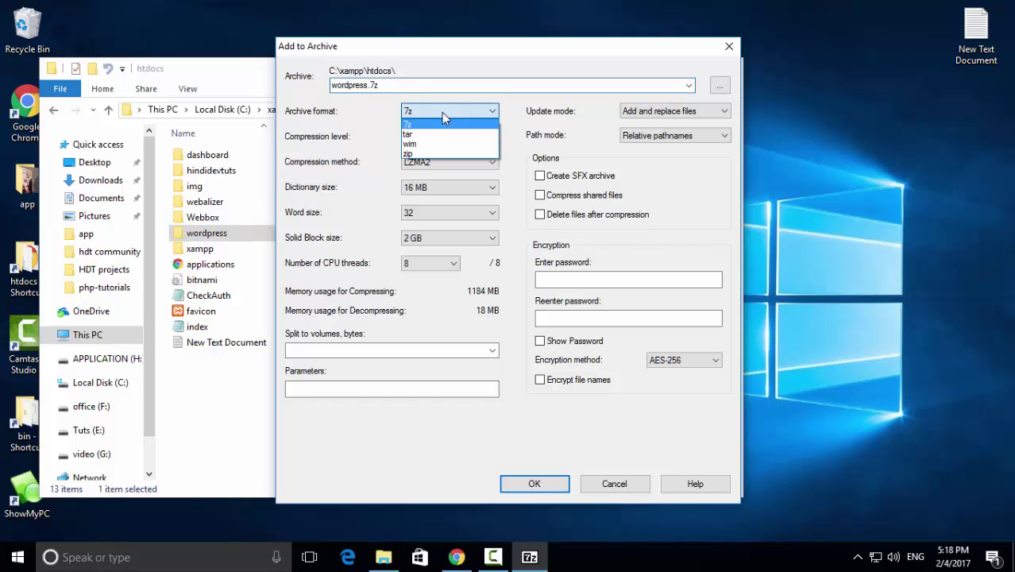
pyautogui.click(434, 154)
pyautogui.click(729, 49)
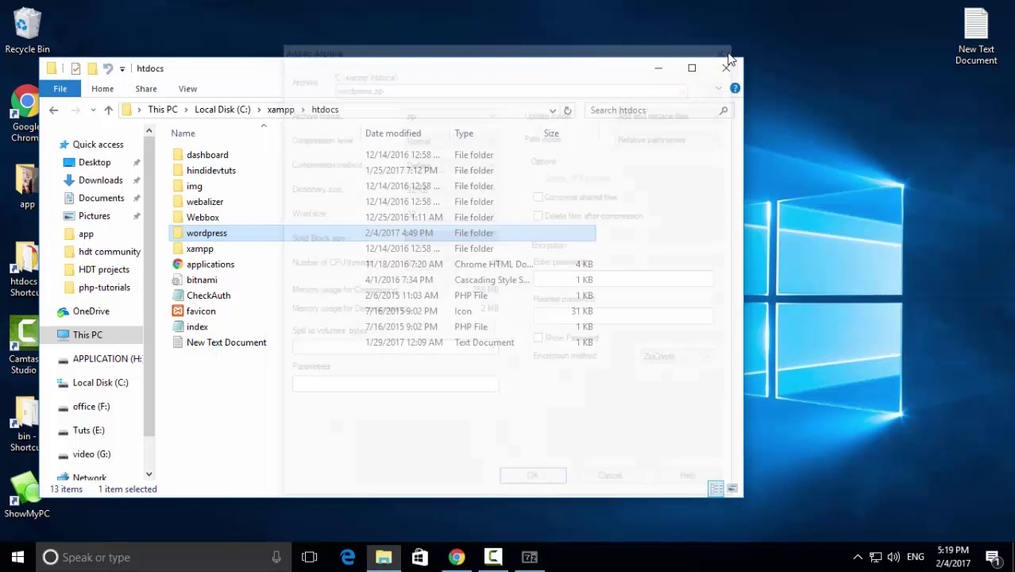
# Compress the wordpress folder into a zipped folder keeping the name wordpress
pyautogui.rightClick(237, 237)
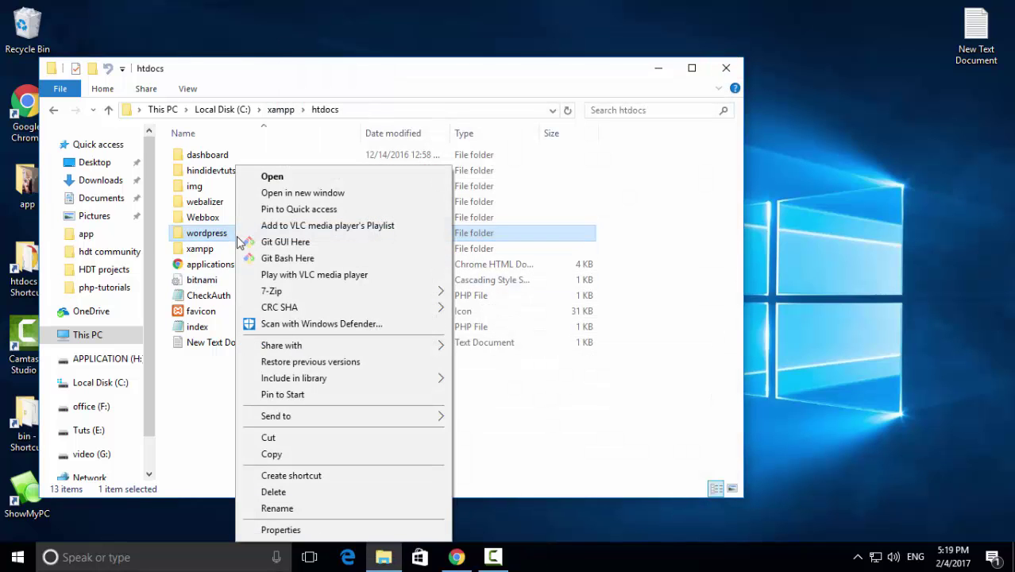
pyautogui.moveTo(317, 415)
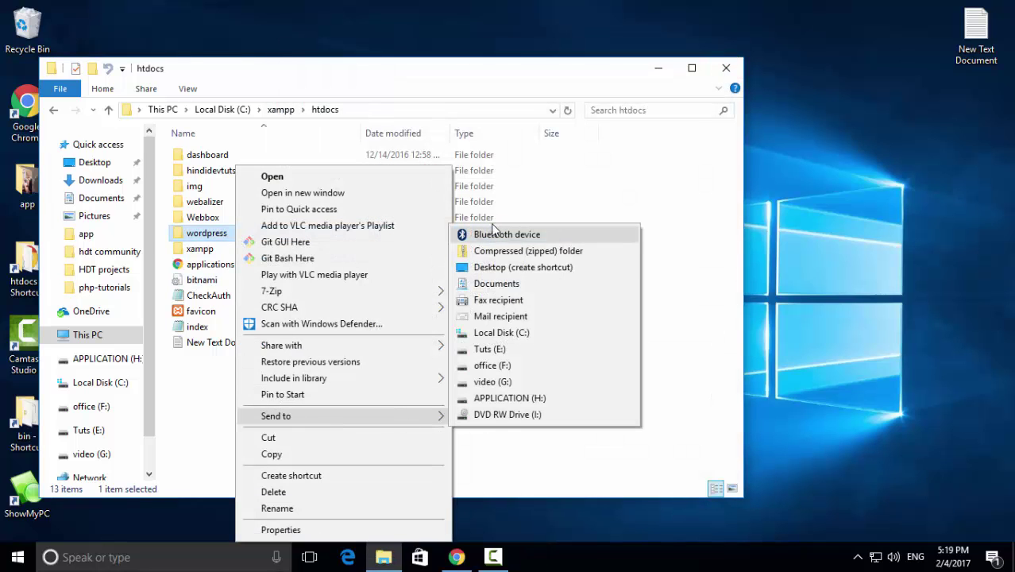
pyautogui.click(502, 250)
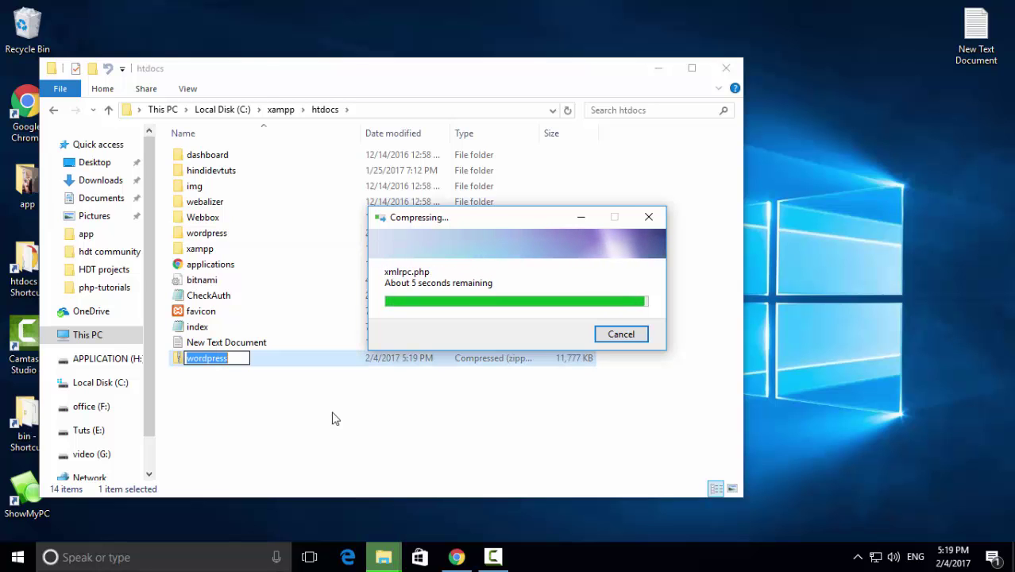
pyautogui.click(268, 365)
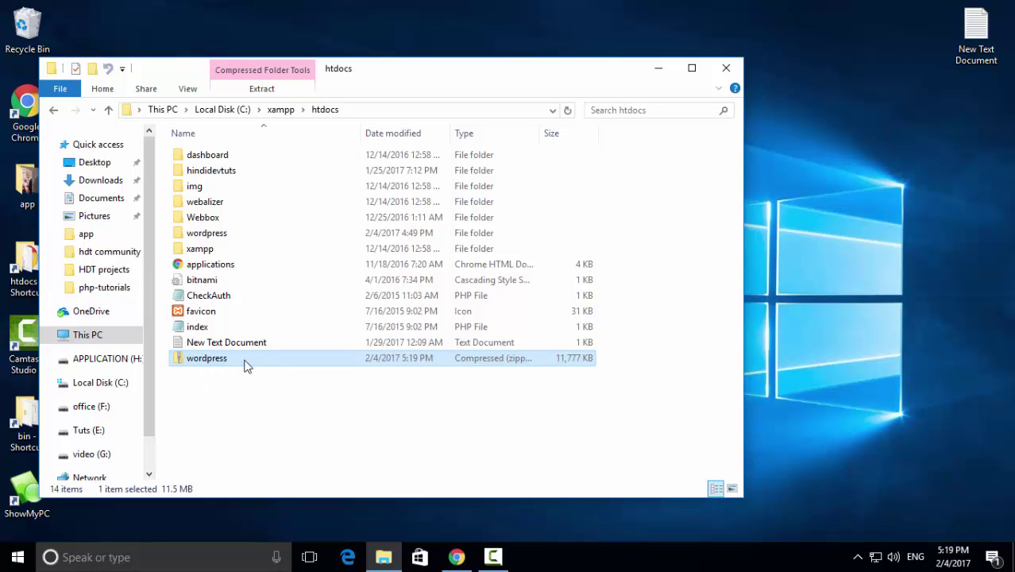
# Return to File Manager and open the Upload page for /home/php2017/public_html
pyautogui.click(457, 558)
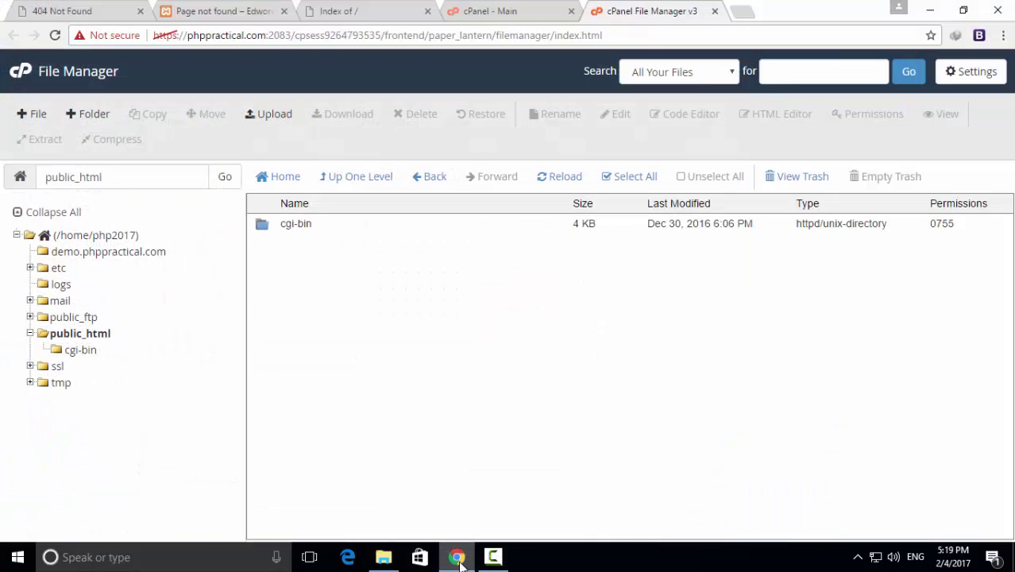
pyautogui.click(275, 117)
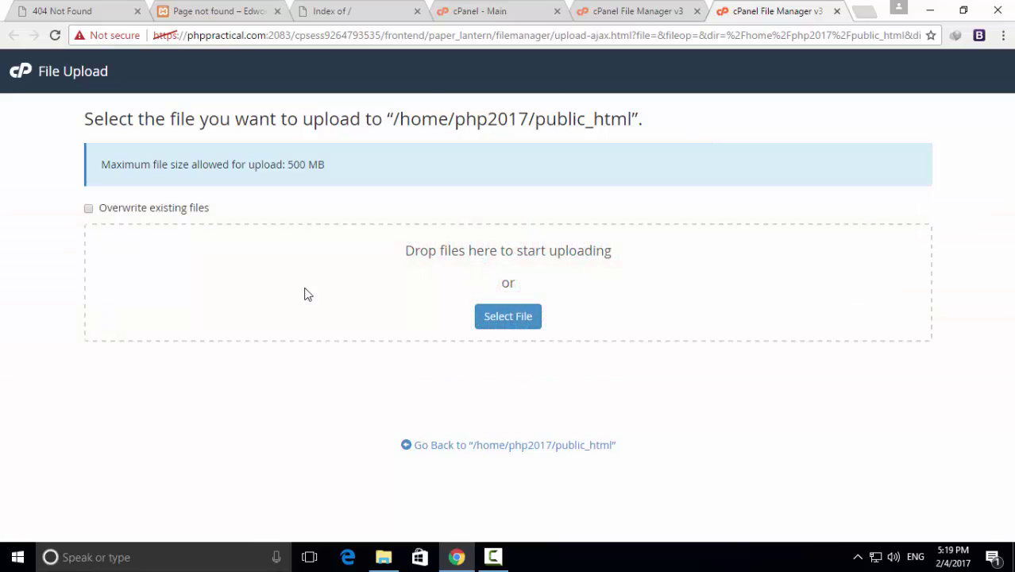
# Choose wordpress.zip from the Desktop htdocs folder and start uploading it to public_html
pyautogui.click(516, 319)
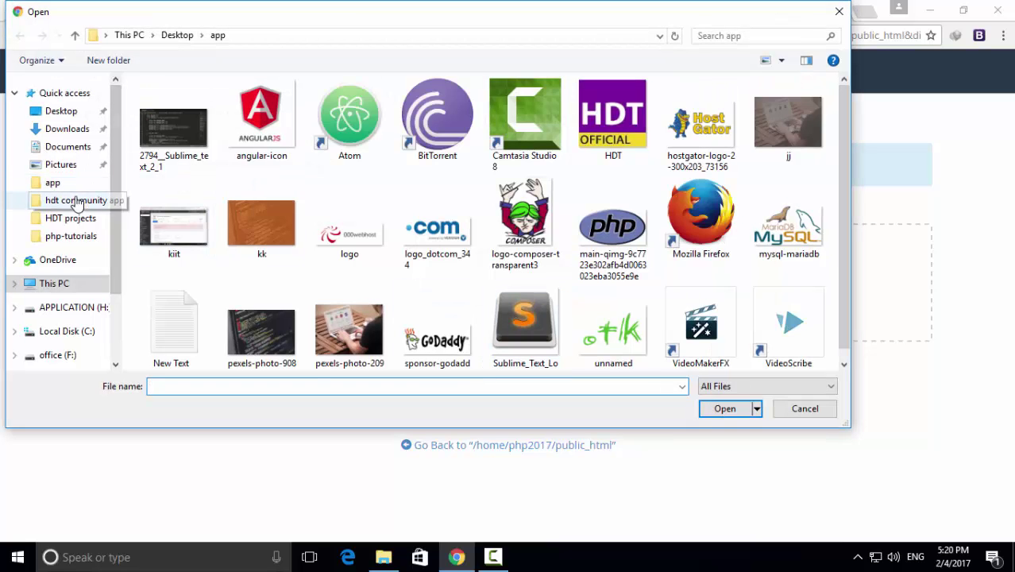
pyautogui.click(68, 284)
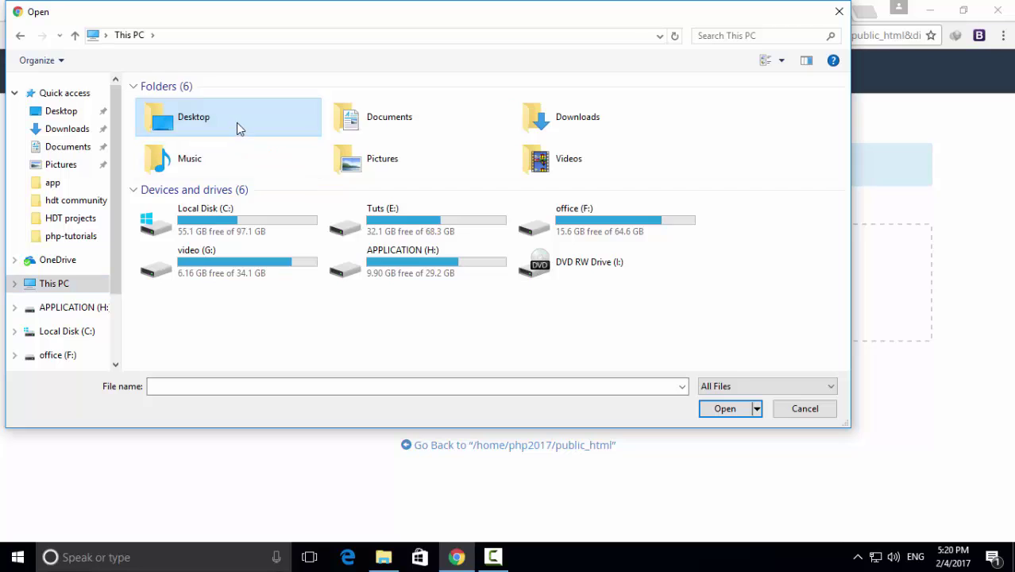
pyautogui.doubleClick(237, 124)
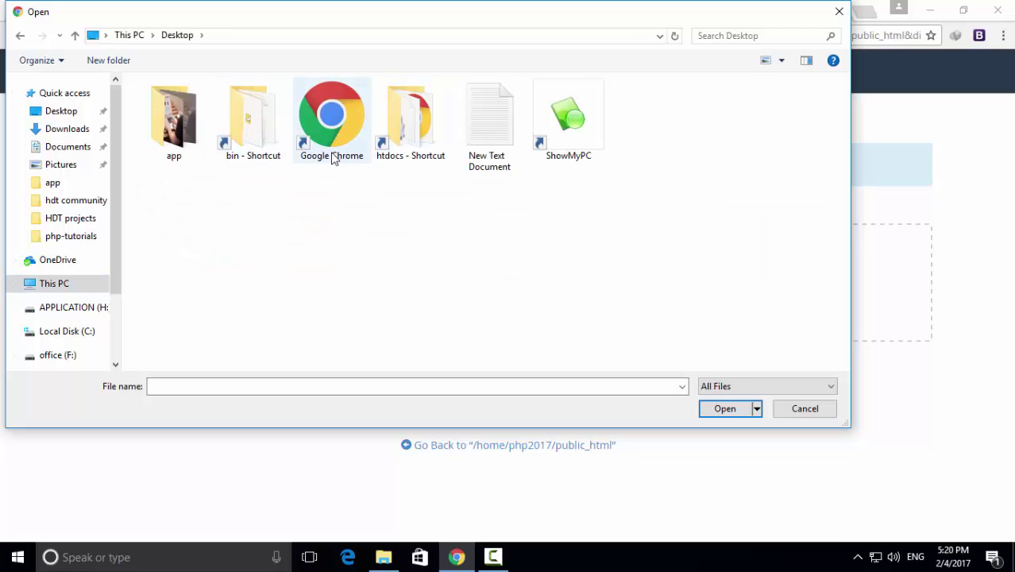
pyautogui.doubleClick(396, 129)
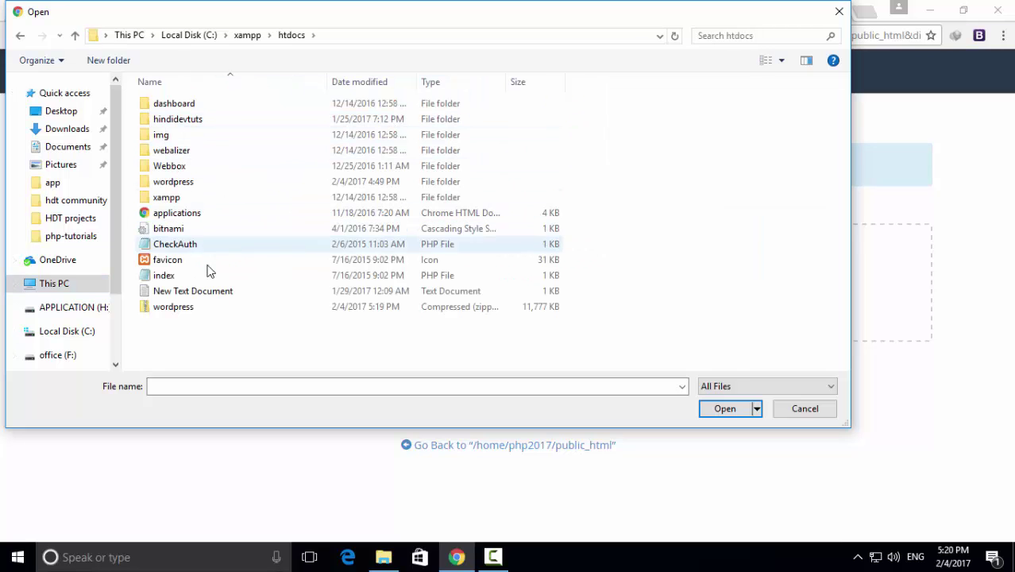
pyautogui.click(203, 308)
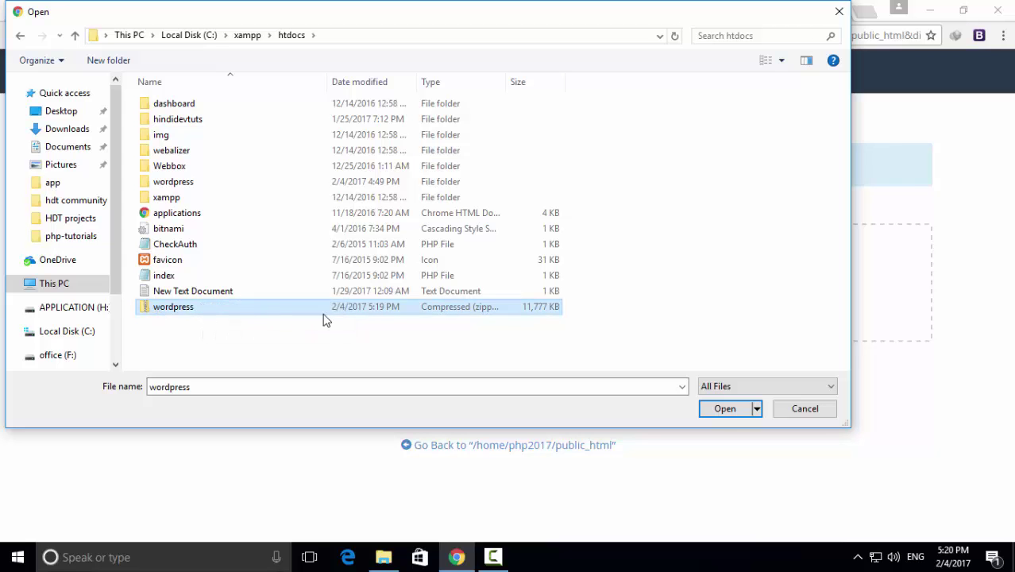
pyautogui.click(729, 409)
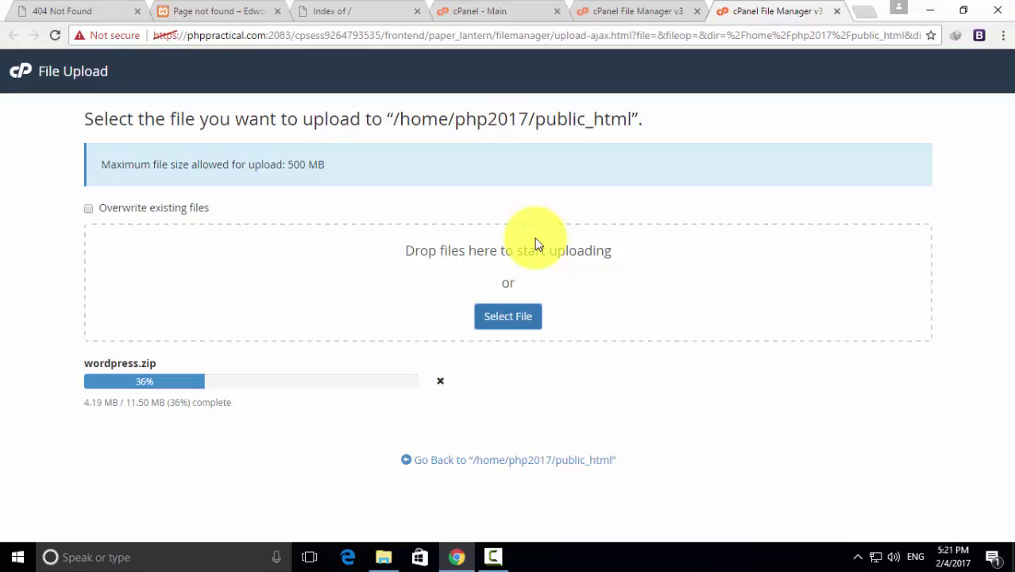
# Open the MySQL Databases page from the cPanel home page
pyautogui.click(488, 18)
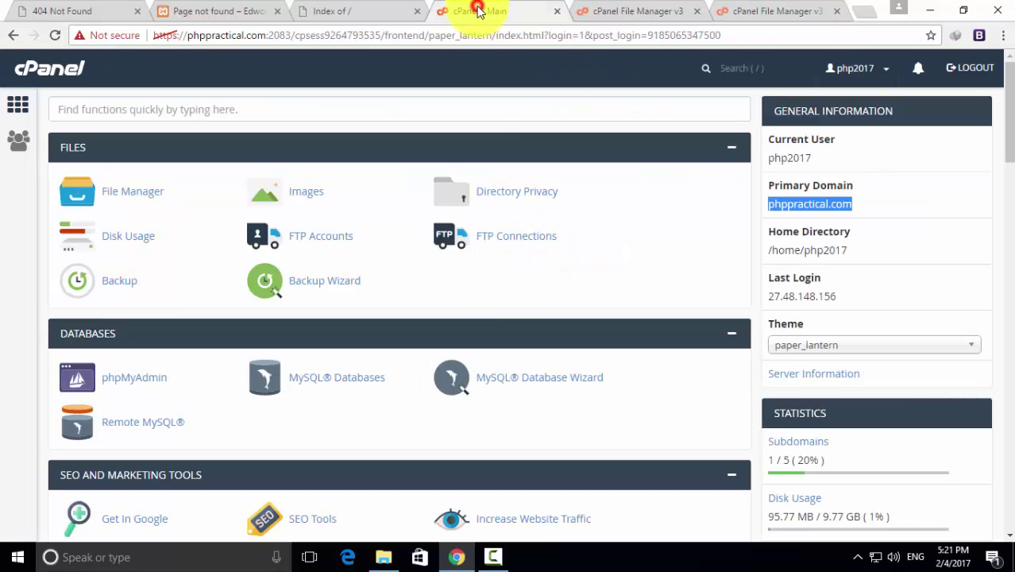
pyautogui.scroll(-2, 380, 321)
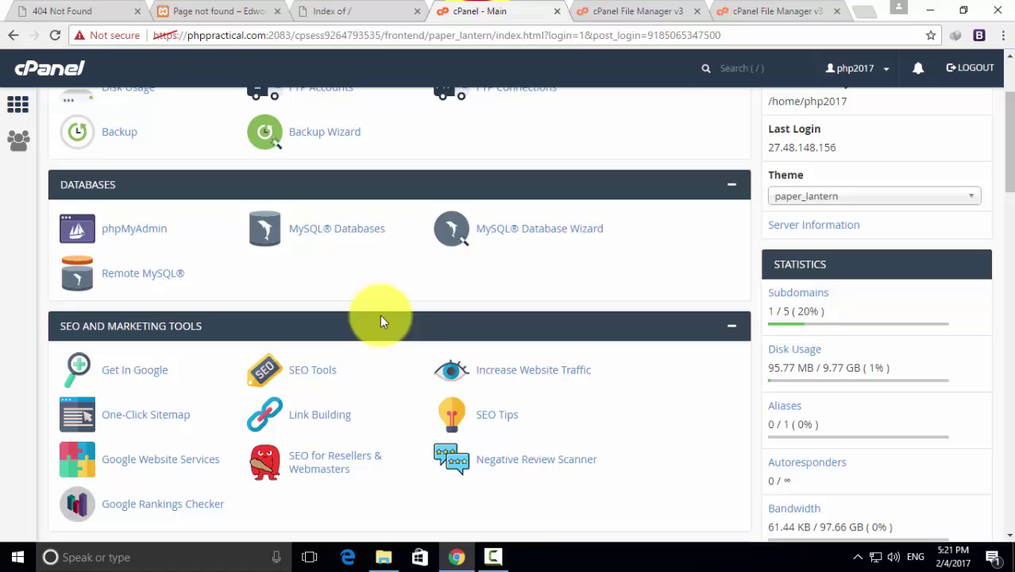
pyautogui.click(358, 236)
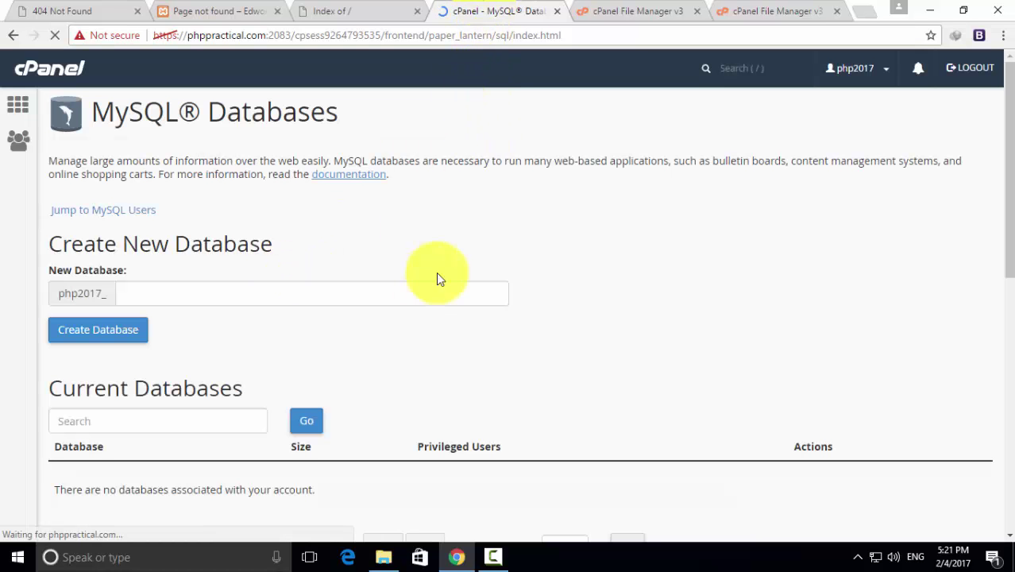
pyautogui.scroll(-6, 436, 274)
pyautogui.scroll(-2, 436, 274)
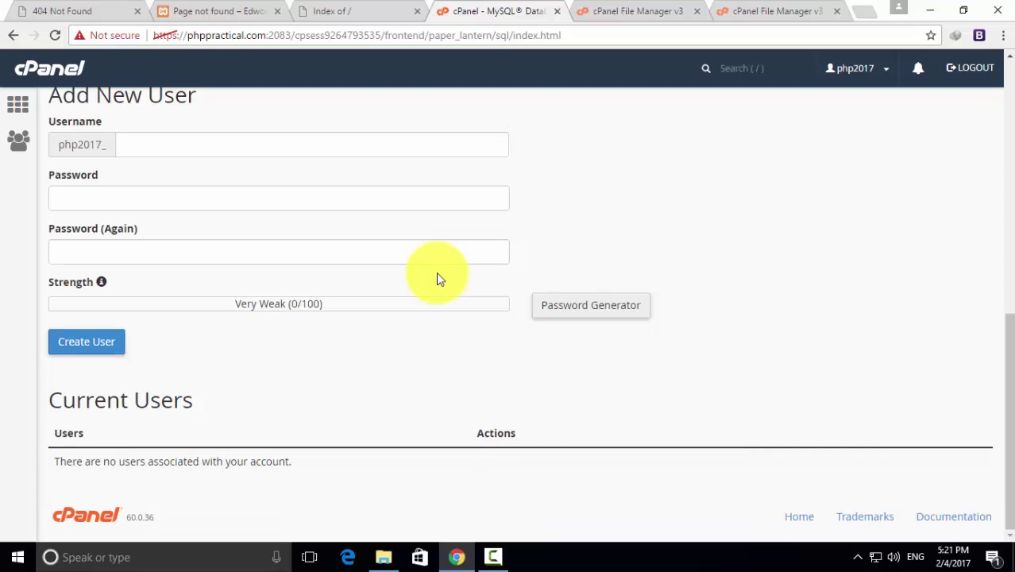
pyautogui.scroll(6, 436, 274)
pyautogui.scroll(1, 436, 272)
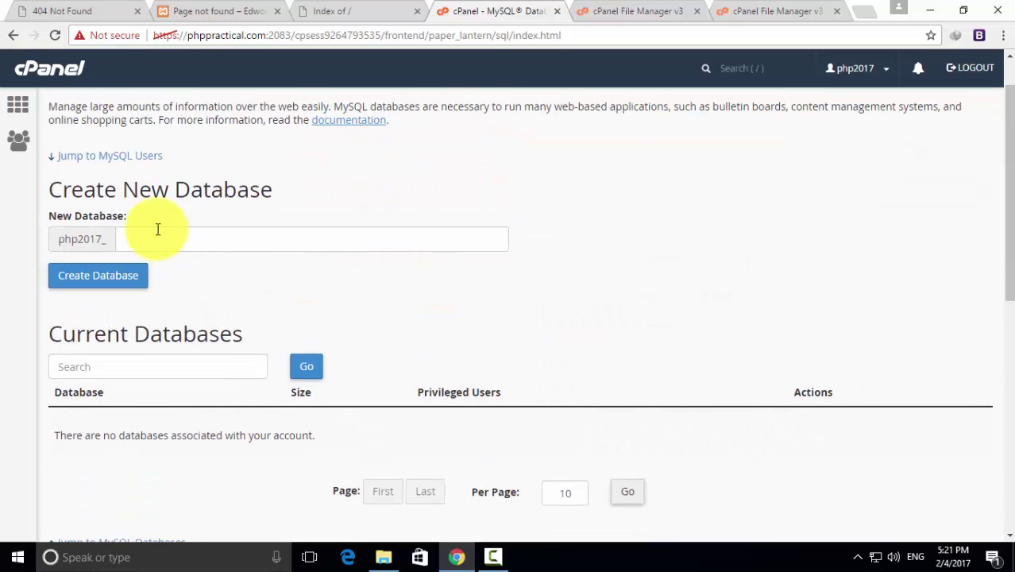
# Create the database wpp and confirm php2017_wpp appears under Current Databases
pyautogui.click(191, 238)
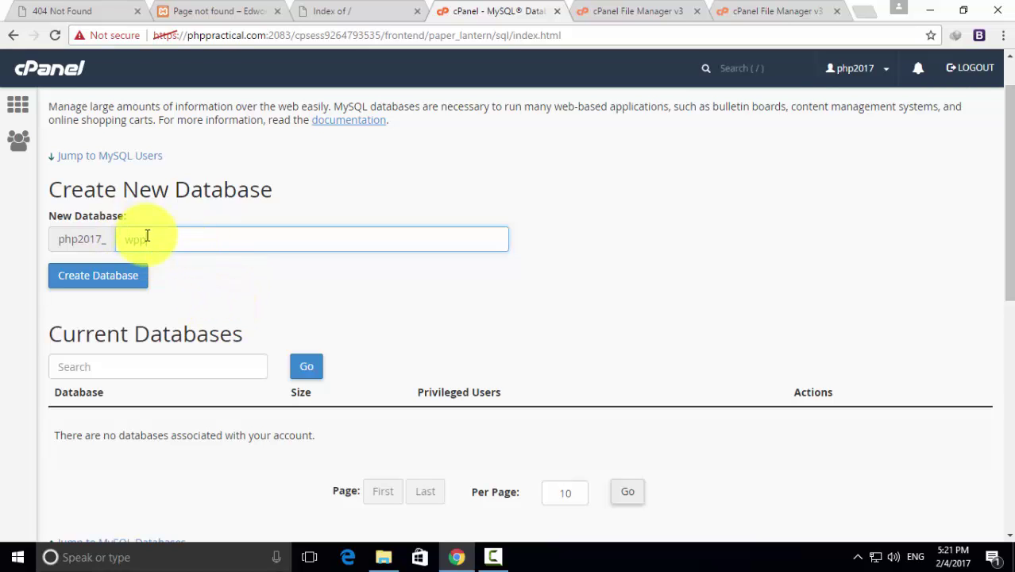
pyautogui.click(93, 275)
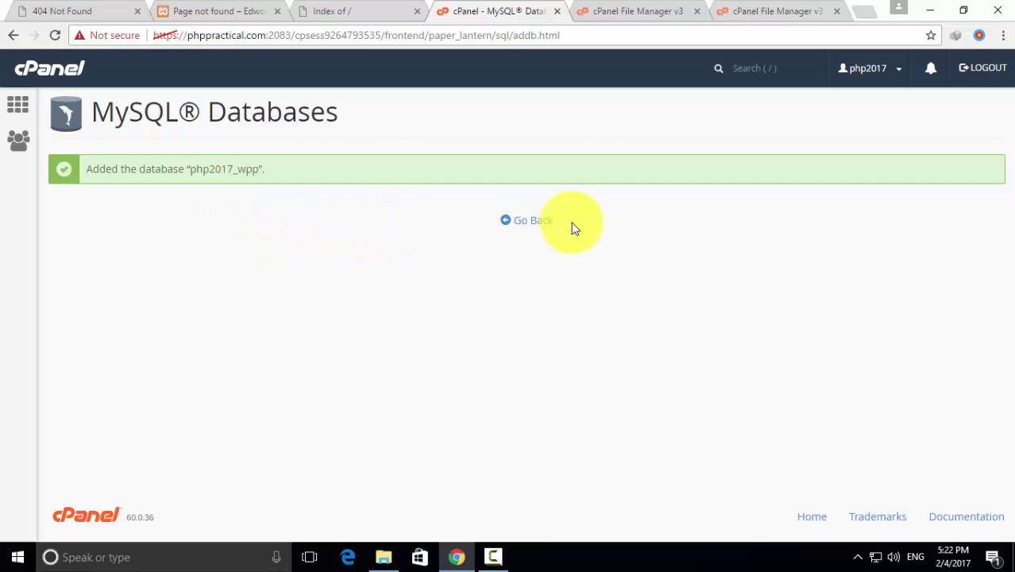
pyautogui.click(533, 224)
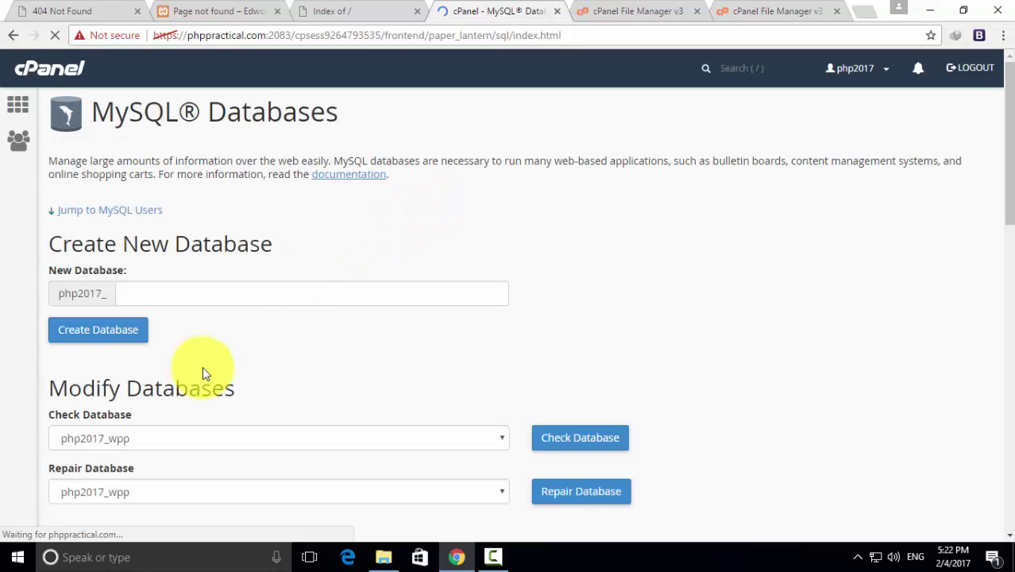
pyautogui.scroll(-3, 222, 355)
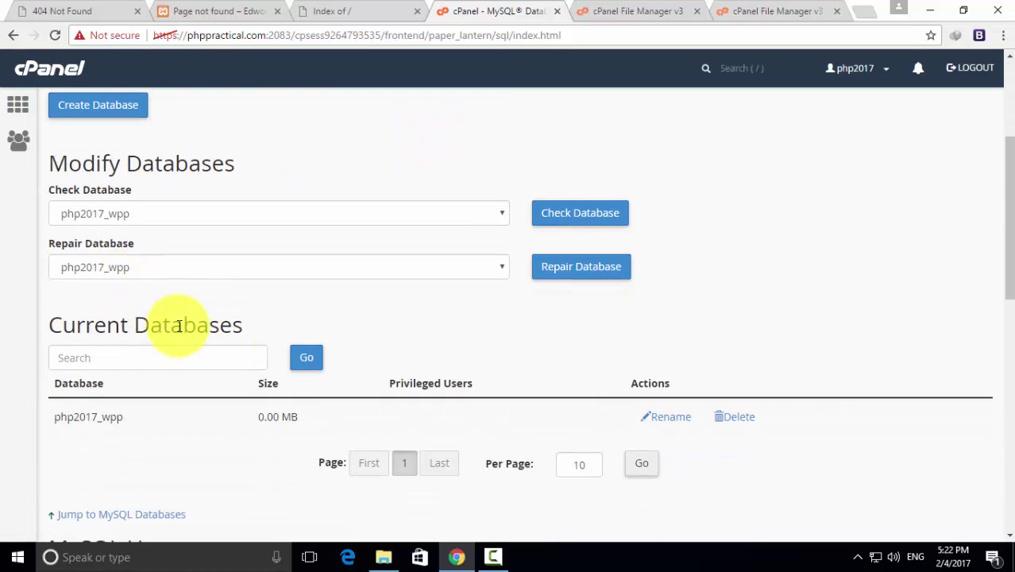
pyautogui.scroll(-2, 159, 254)
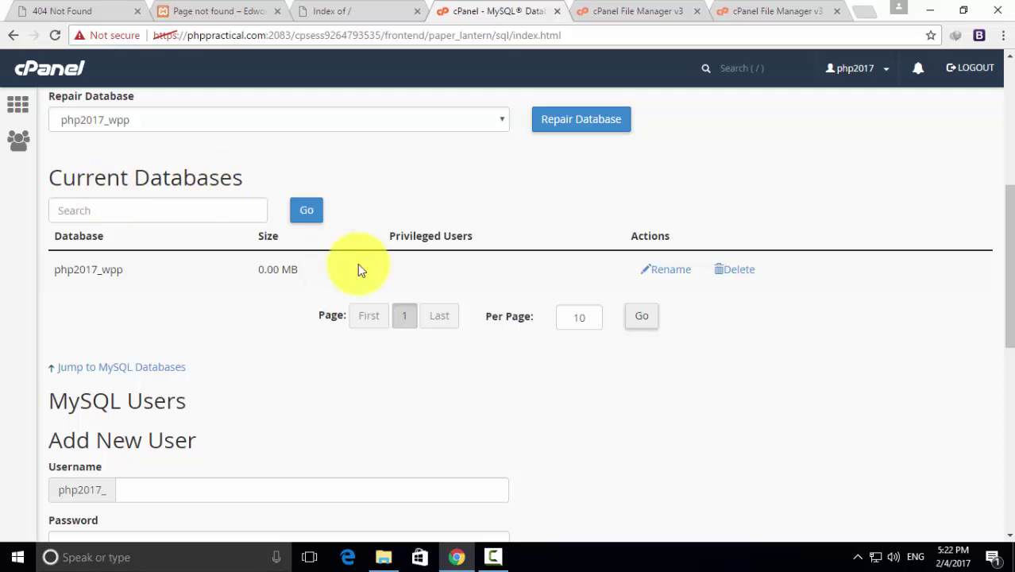
pyautogui.scroll(-3, 195, 293)
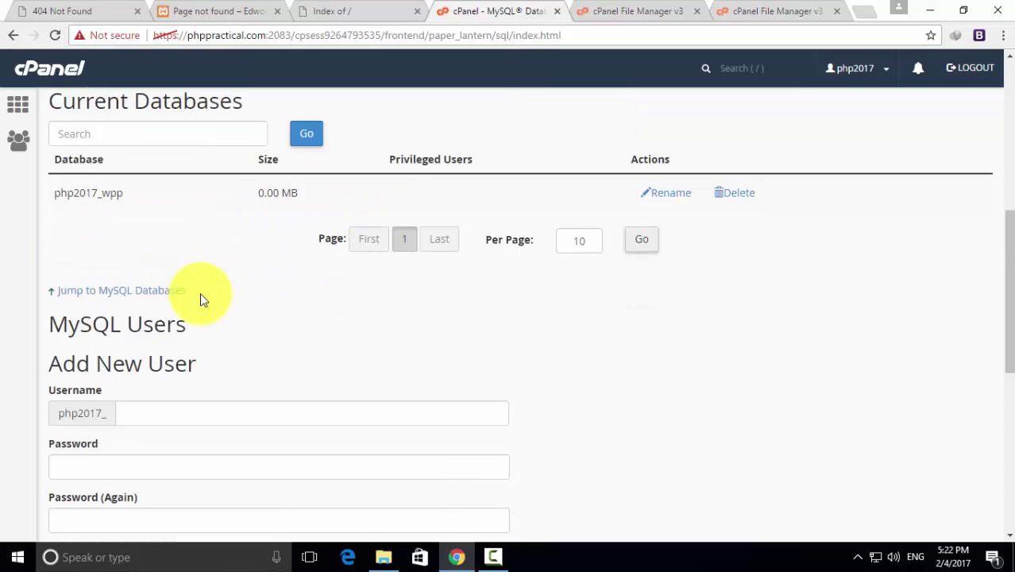
# Create MySQL user wpp (php2017_wpp) with a typed and confirmed password
pyautogui.click(143, 268)
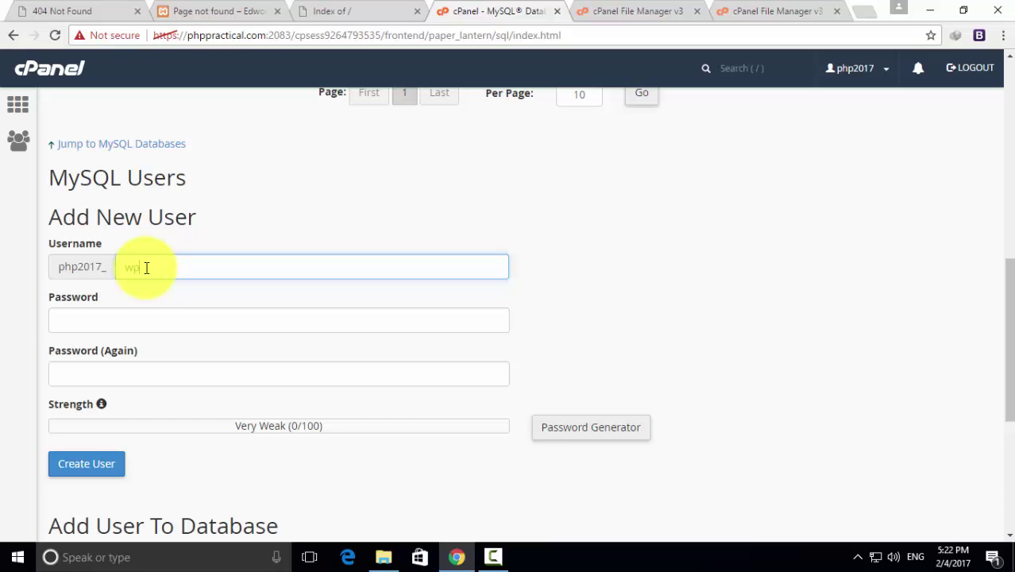
pyautogui.write('wpp')
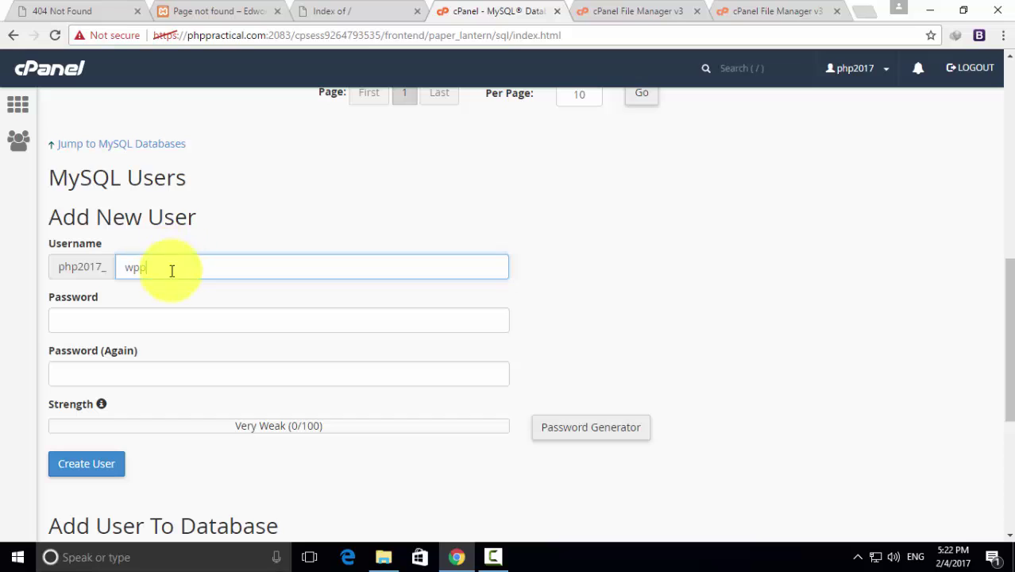
pyautogui.click(144, 311)
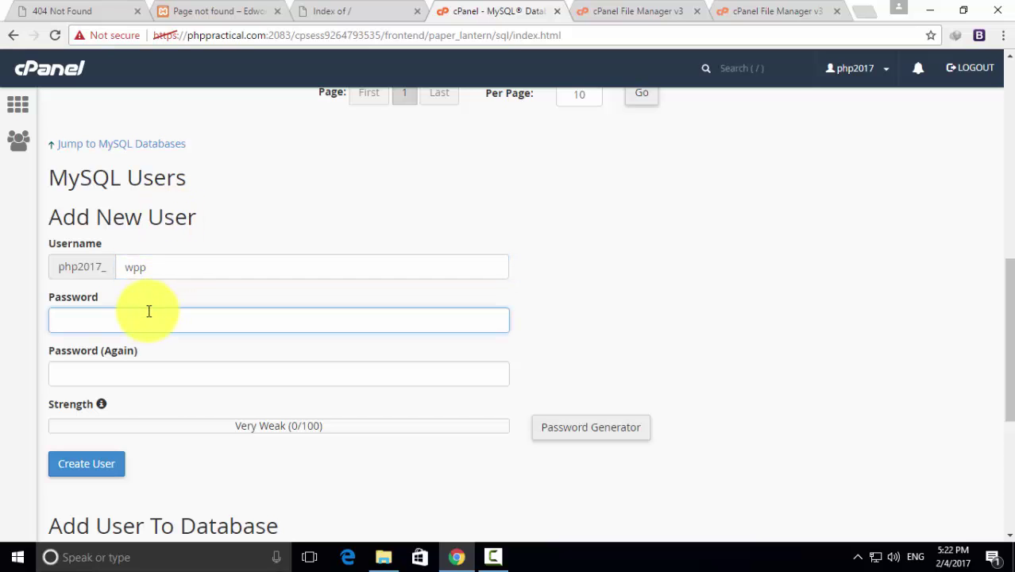
pyautogui.write('w')
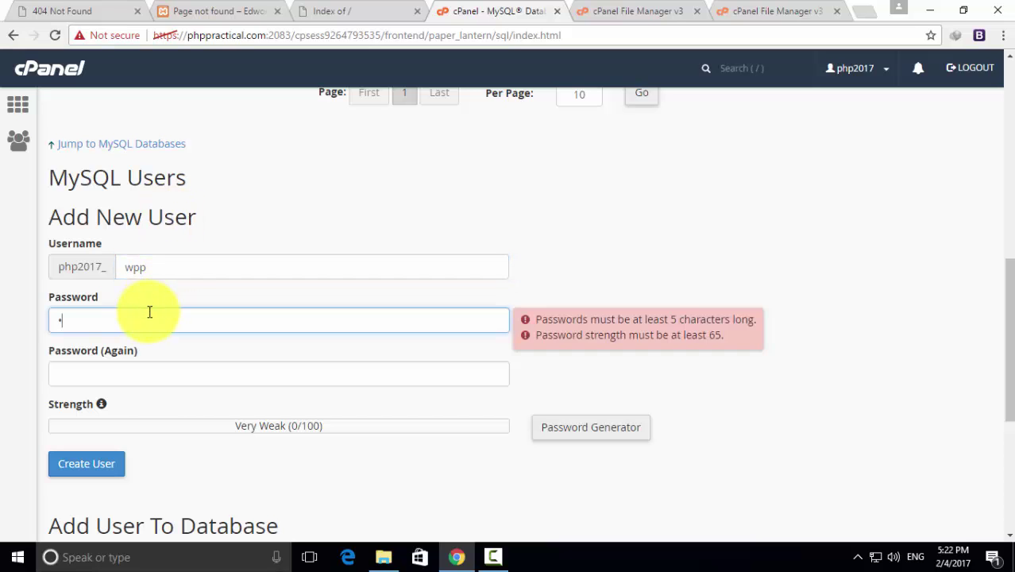
pyautogui.write('1')
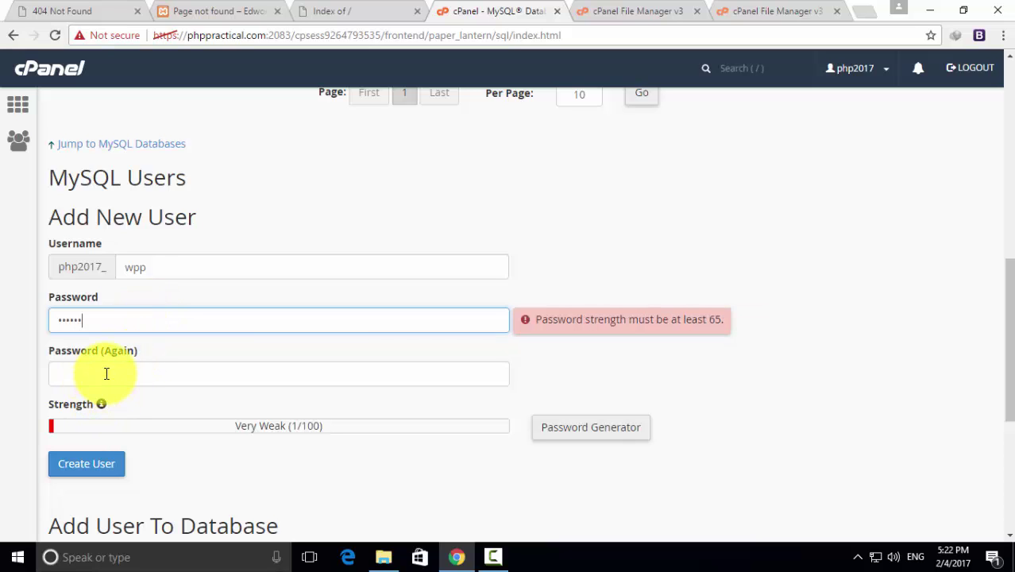
pyautogui.moveTo(98, 320); pyautogui.dragTo(48, 321)
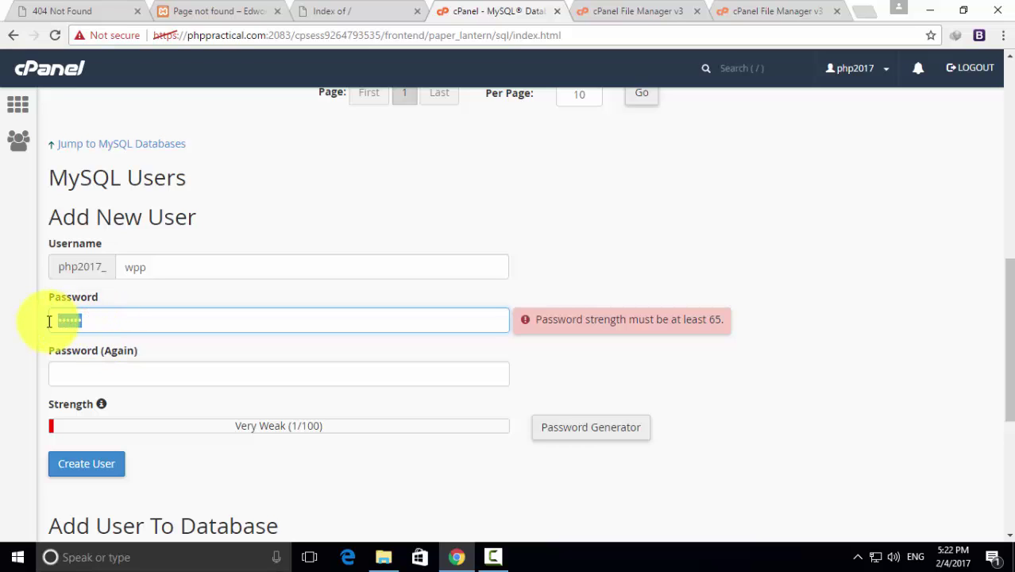
pyautogui.press('BackSpace')
pyautogui.write('123456')
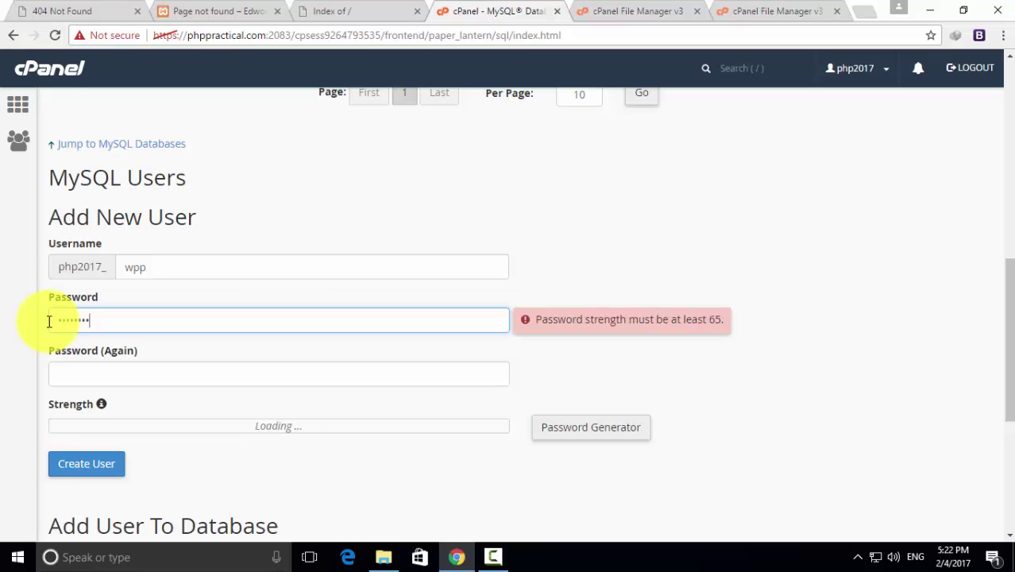
pyautogui.click(85, 373)
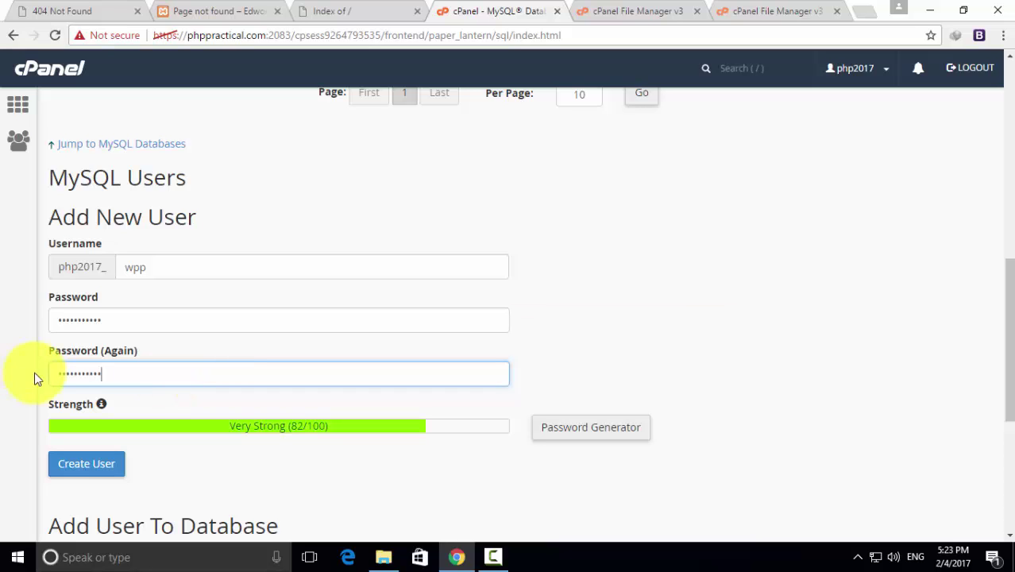
pyautogui.scroll(-1, 199, 343)
pyautogui.scroll(1, 197, 342)
pyautogui.click(127, 268)
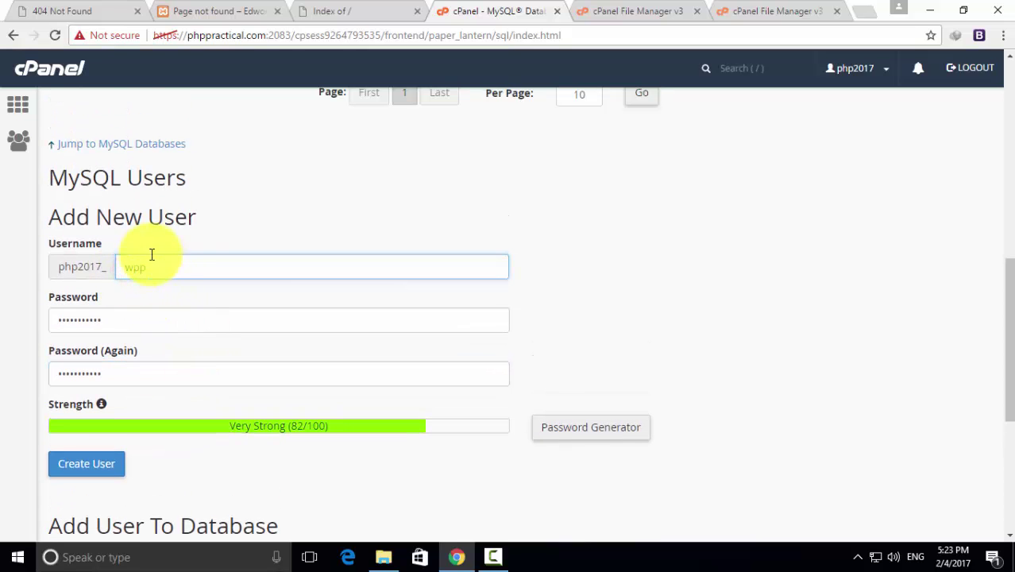
pyautogui.scroll(-2, 163, 363)
pyautogui.click(89, 318)
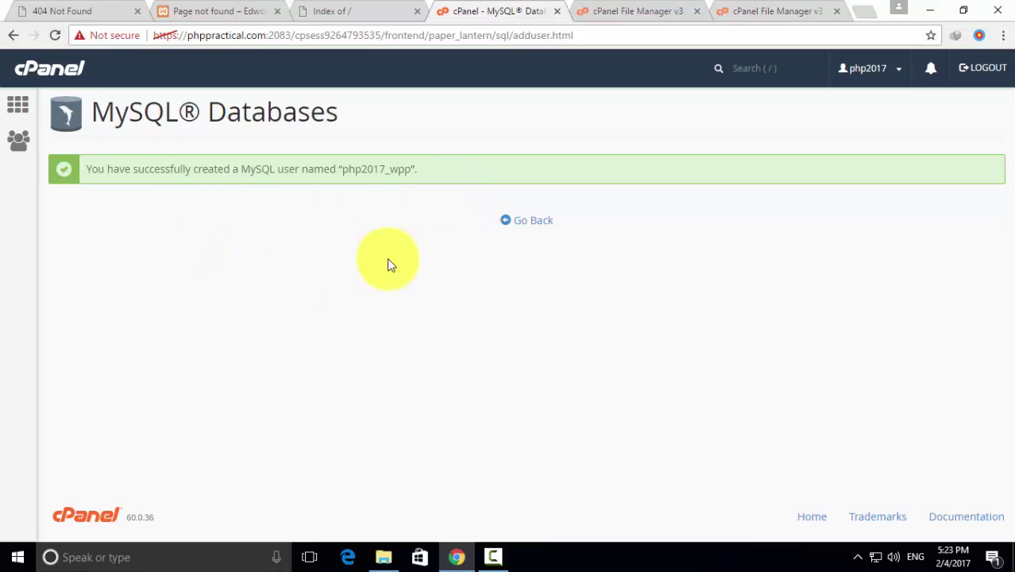
# Add user php2017_wpp to database php2017_wpp with ALL PRIVILEGES and return to the overview
pyautogui.click(523, 223)
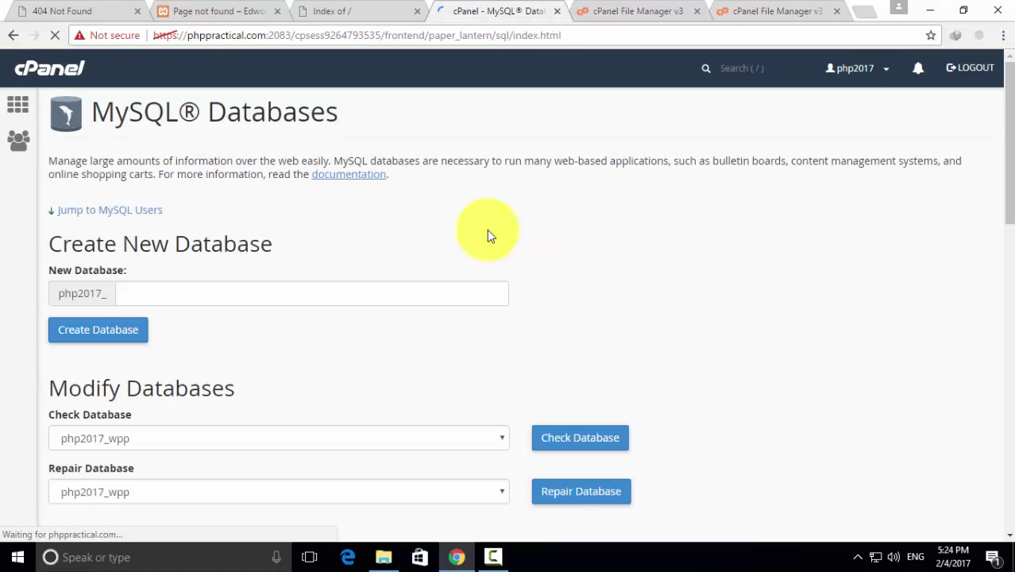
pyautogui.scroll(-5, 318, 352)
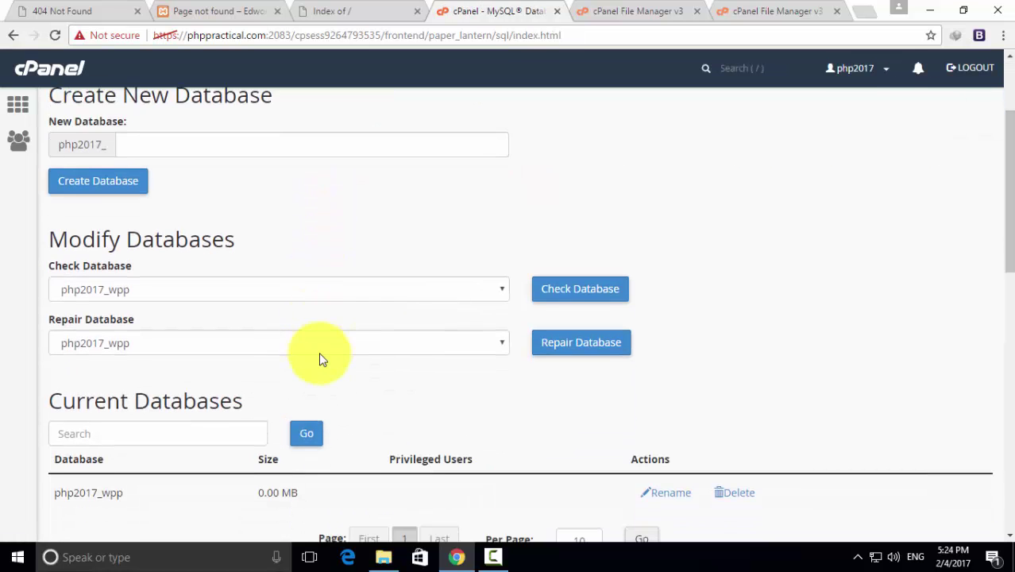
pyautogui.scroll(-4, 319, 352)
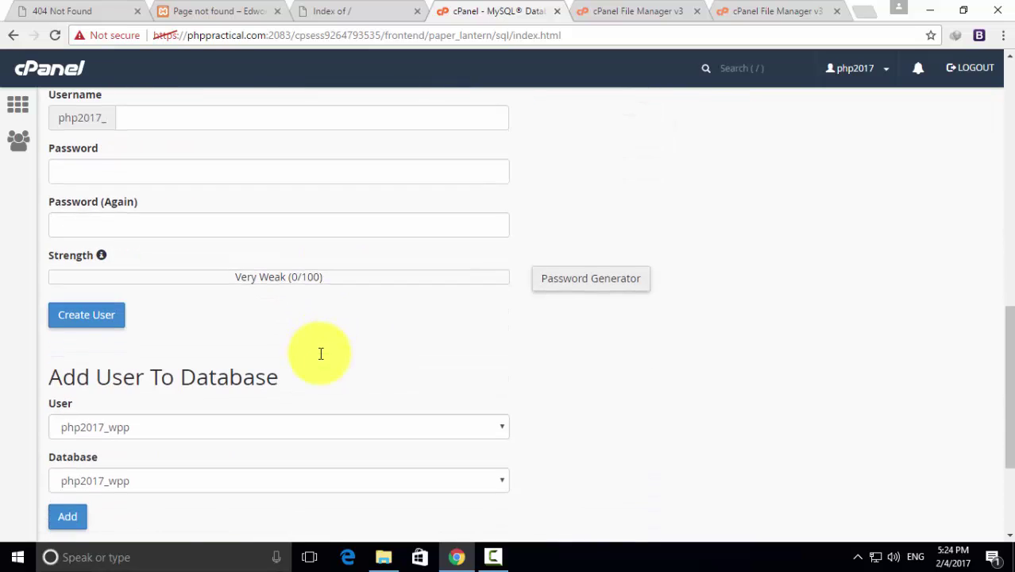
pyautogui.scroll(2, 318, 351)
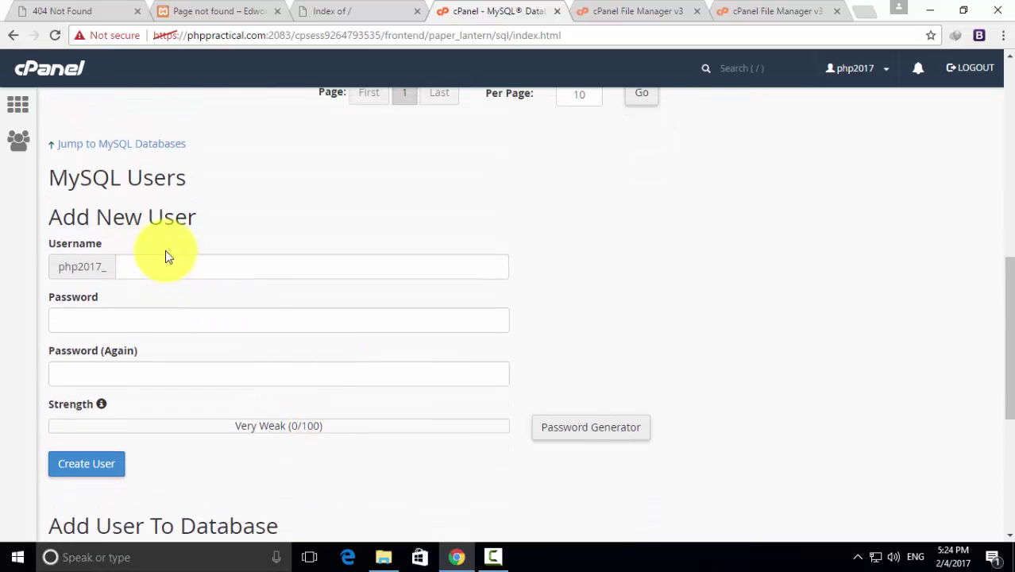
pyautogui.scroll(-3, 262, 390)
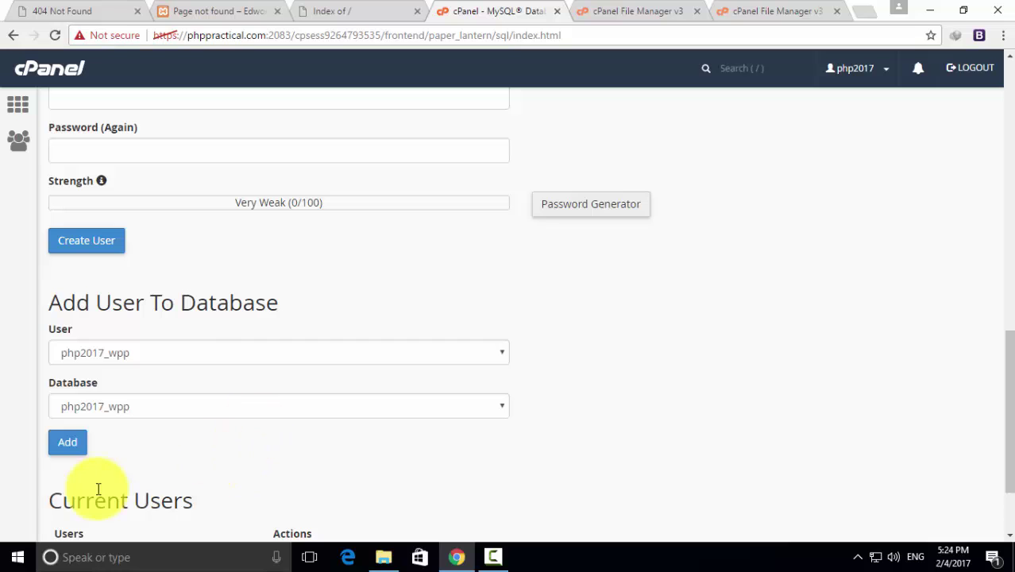
pyautogui.click(69, 445)
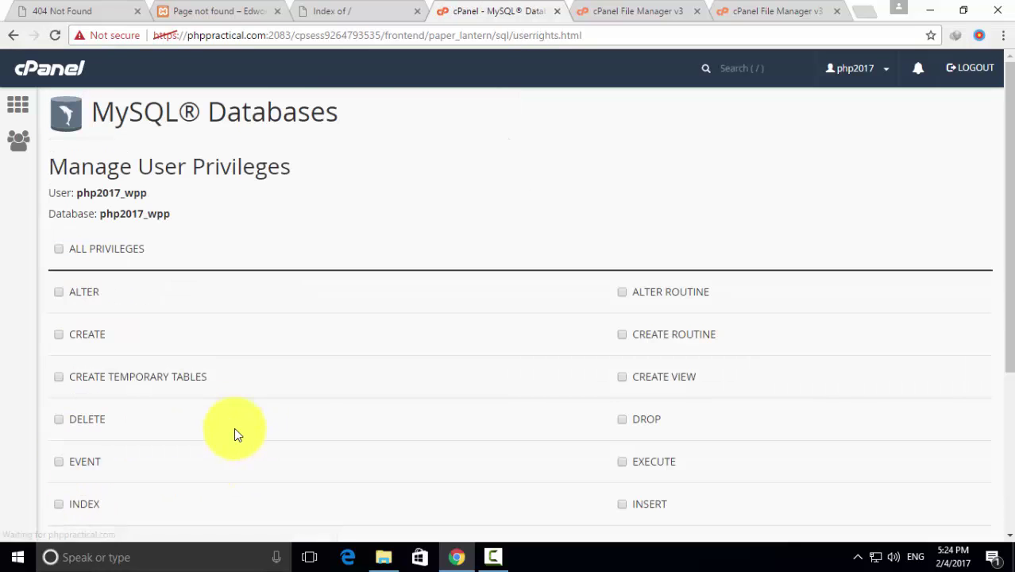
pyautogui.moveTo(75, 193); pyautogui.dragTo(148, 193)
pyautogui.moveTo(83, 214); pyautogui.dragTo(171, 213)
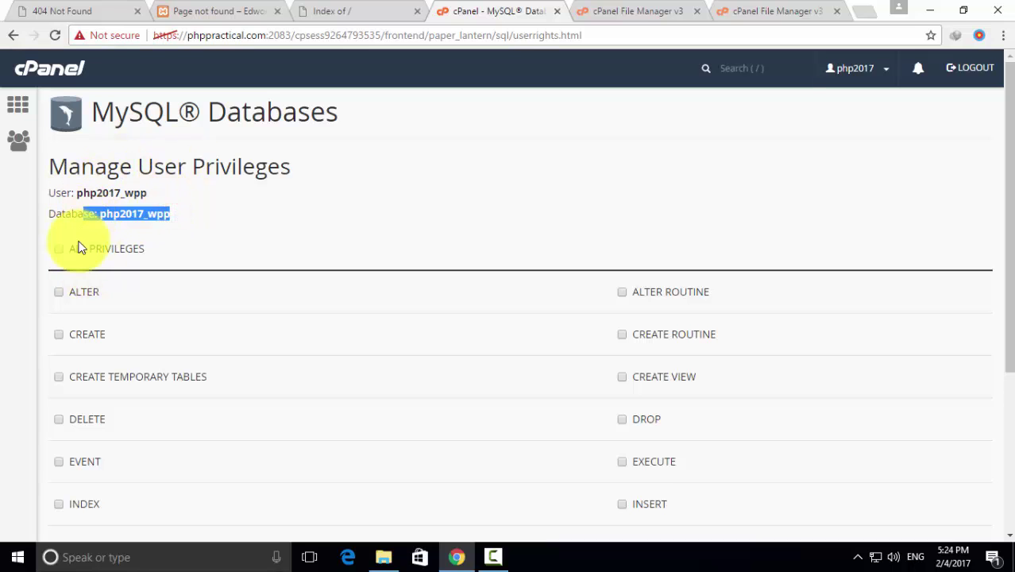
pyautogui.scroll(-3, 363, 345)
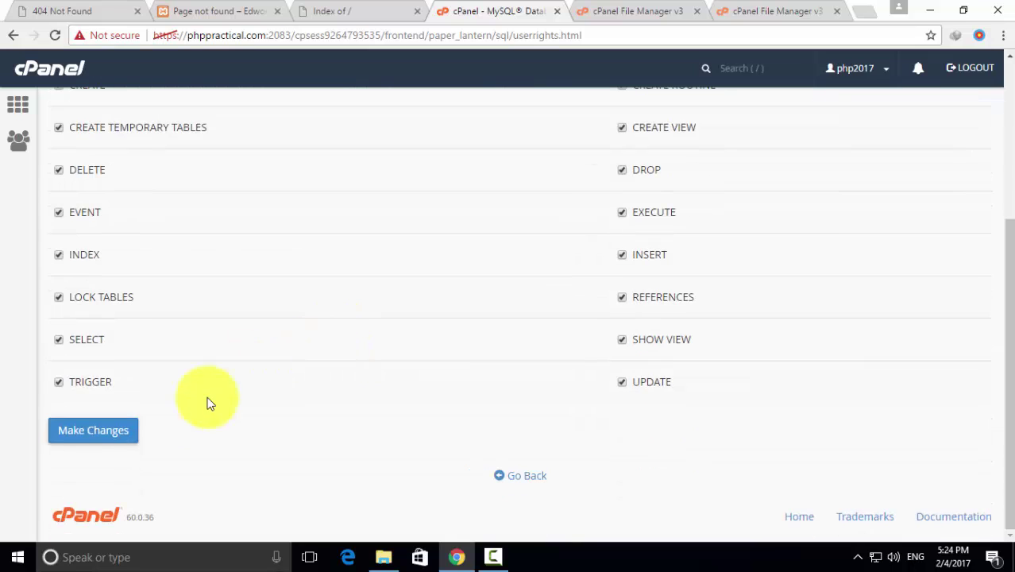
pyautogui.click(111, 432)
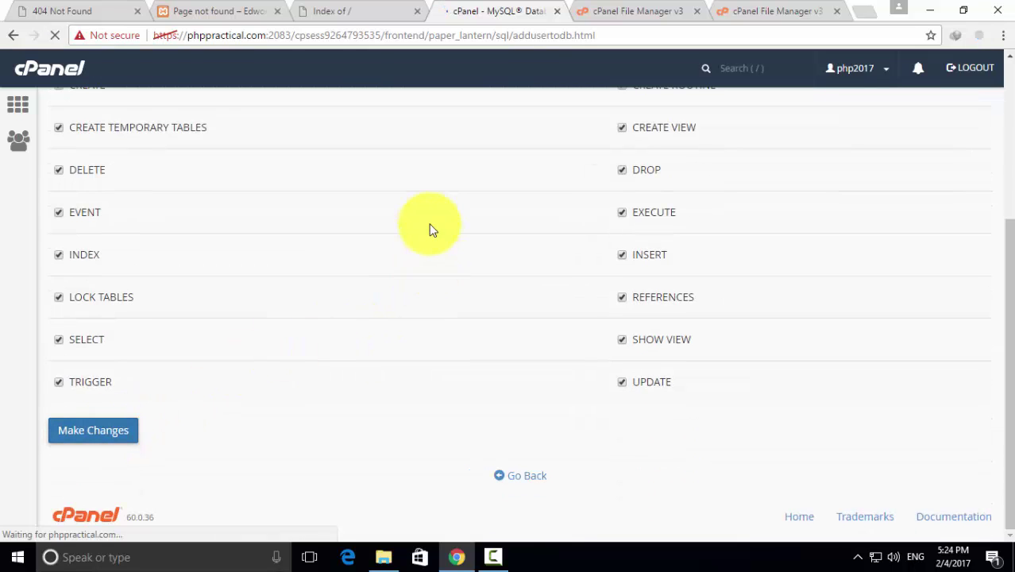
pyautogui.click(528, 252)
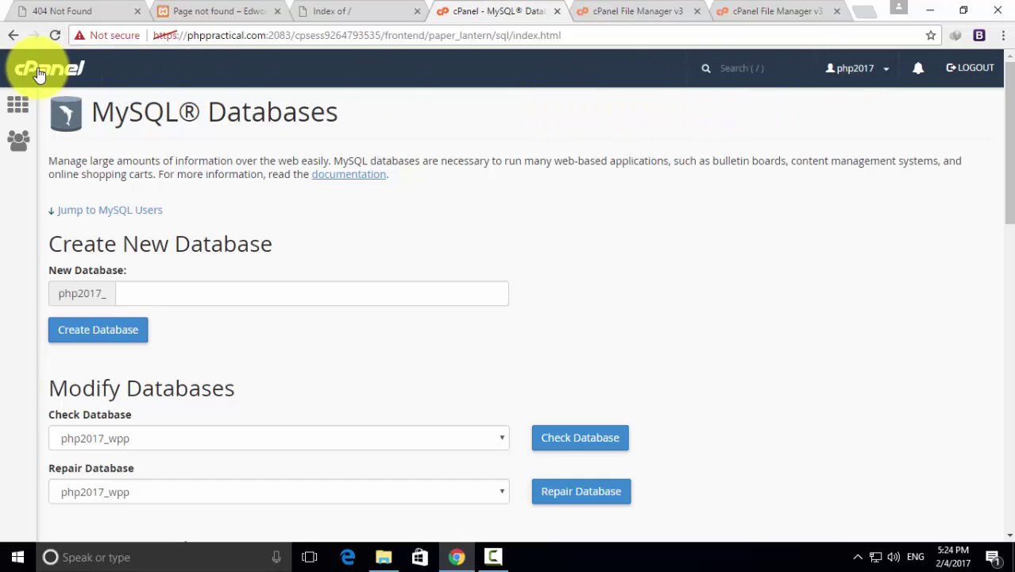
# Refresh the public_html listing and select the uploaded wordpress.zip (11.5 MB) beside cgi-bin
pyautogui.click(40, 72)
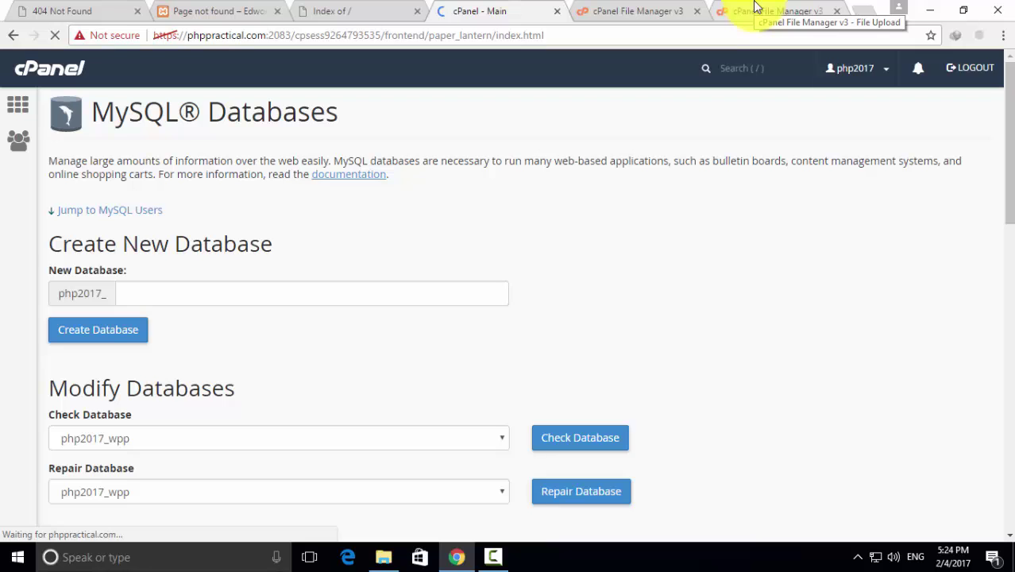
pyautogui.click(756, 10)
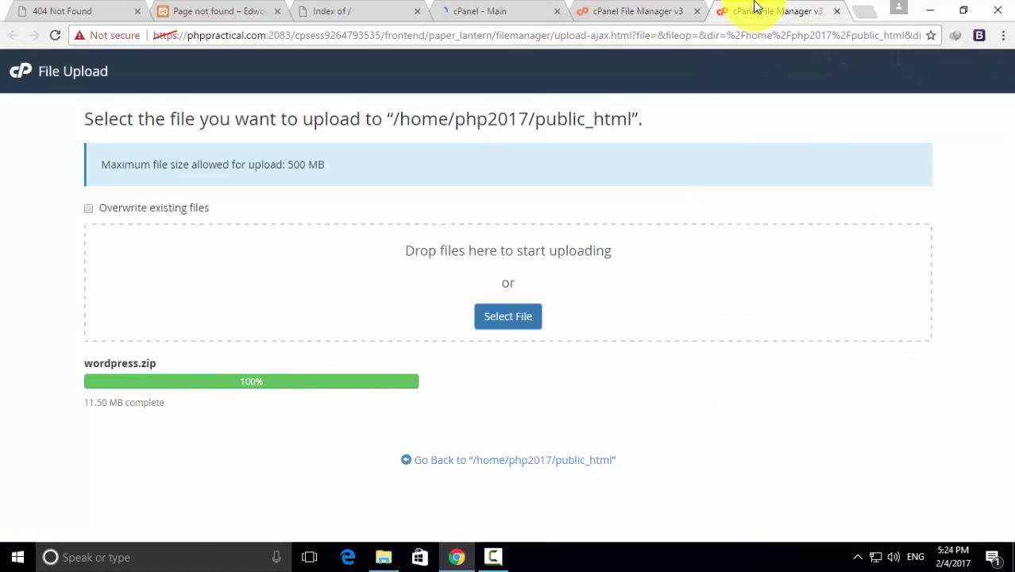
pyautogui.click(647, 11)
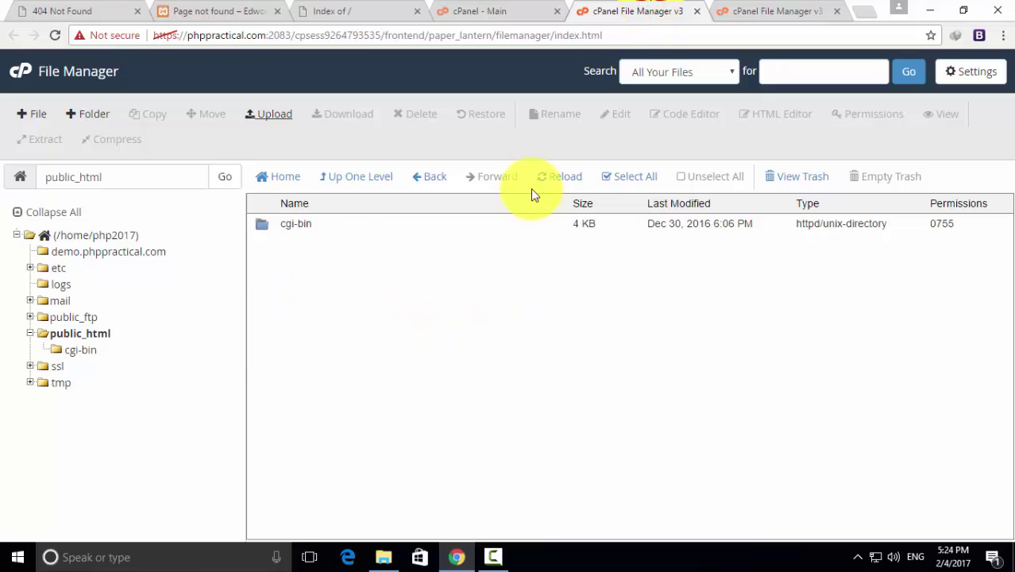
pyautogui.click(564, 176)
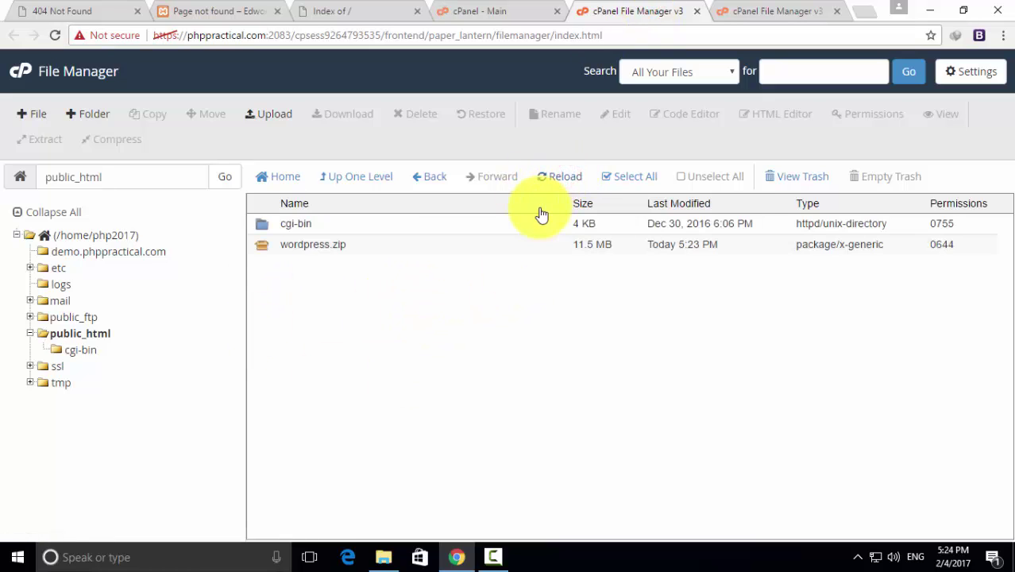
pyautogui.click(261, 247)
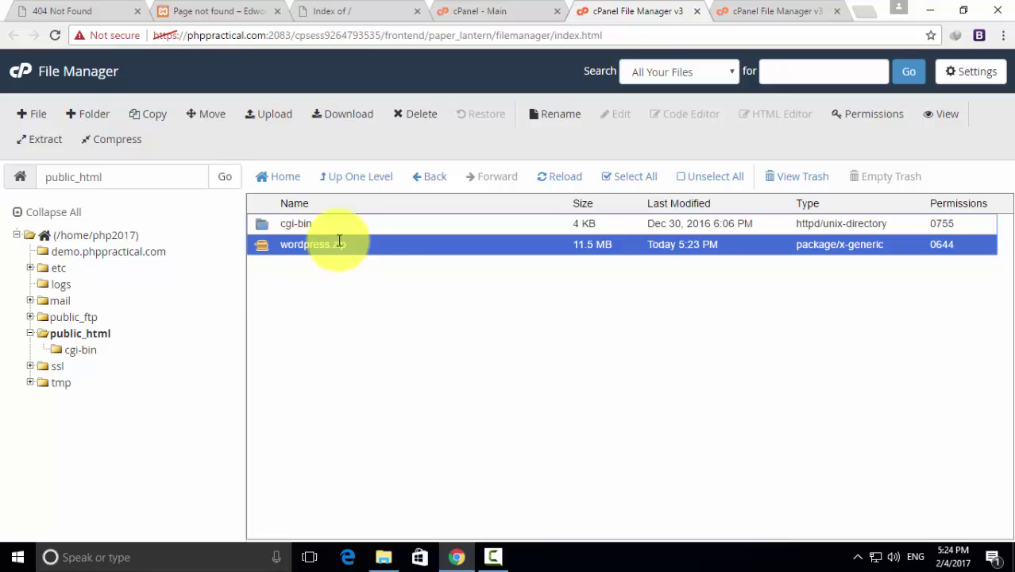
# Extract wordpress.zip into public_html to create a new wordpress folder, then reselect the archive
pyautogui.click(48, 139)
pyautogui.click(600, 371)
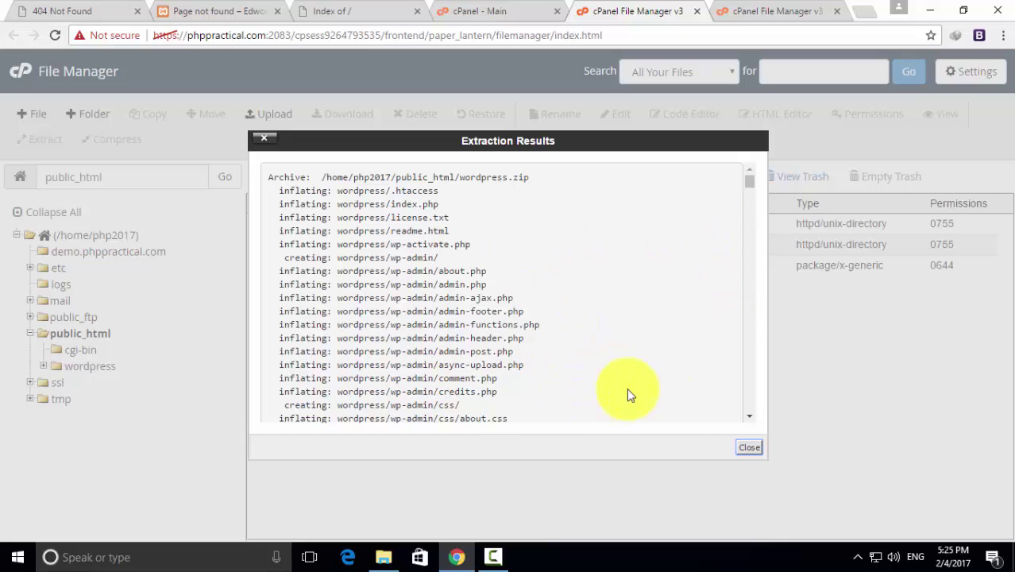
pyautogui.click(749, 449)
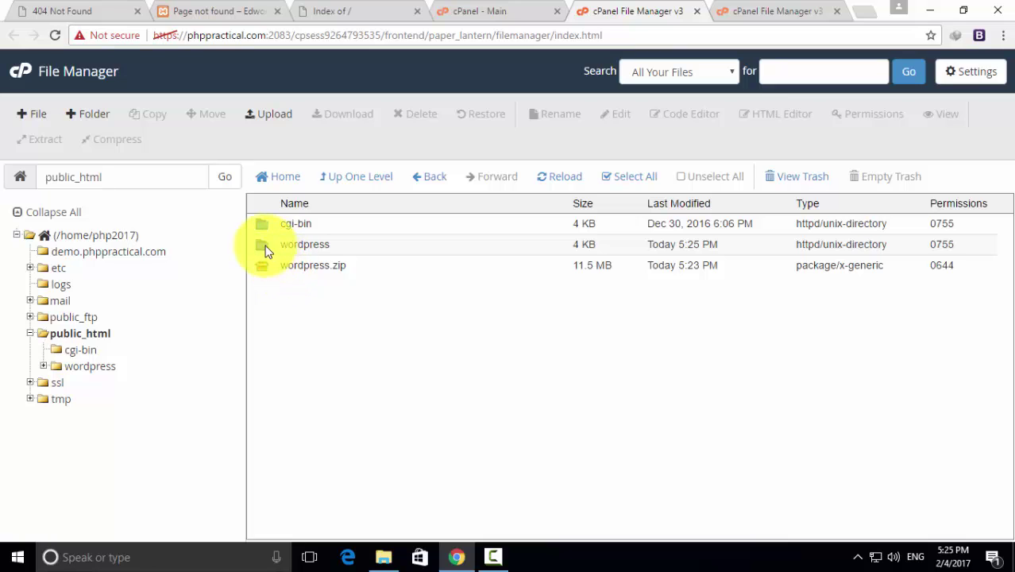
pyautogui.click(327, 245)
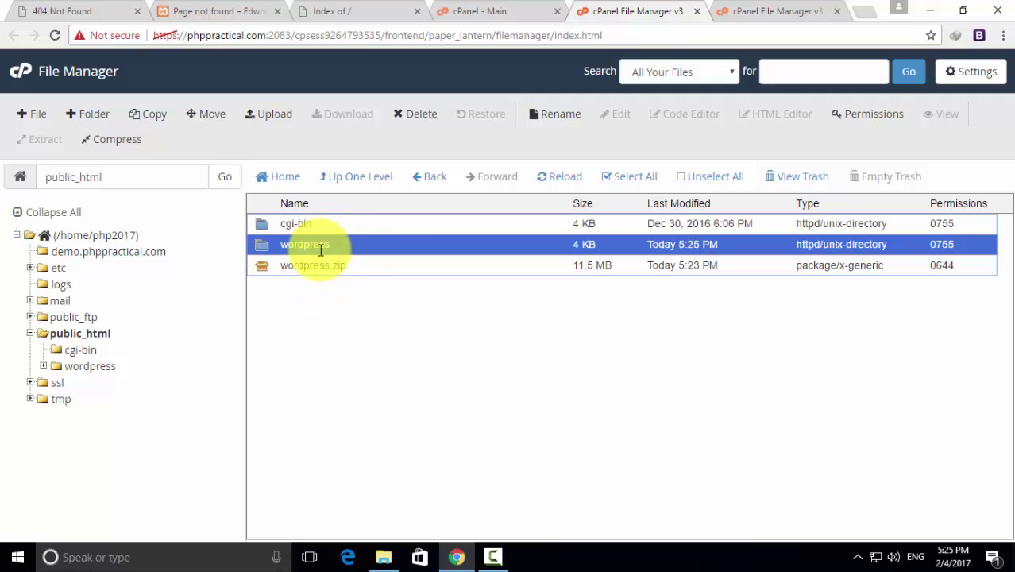
pyautogui.click(266, 265)
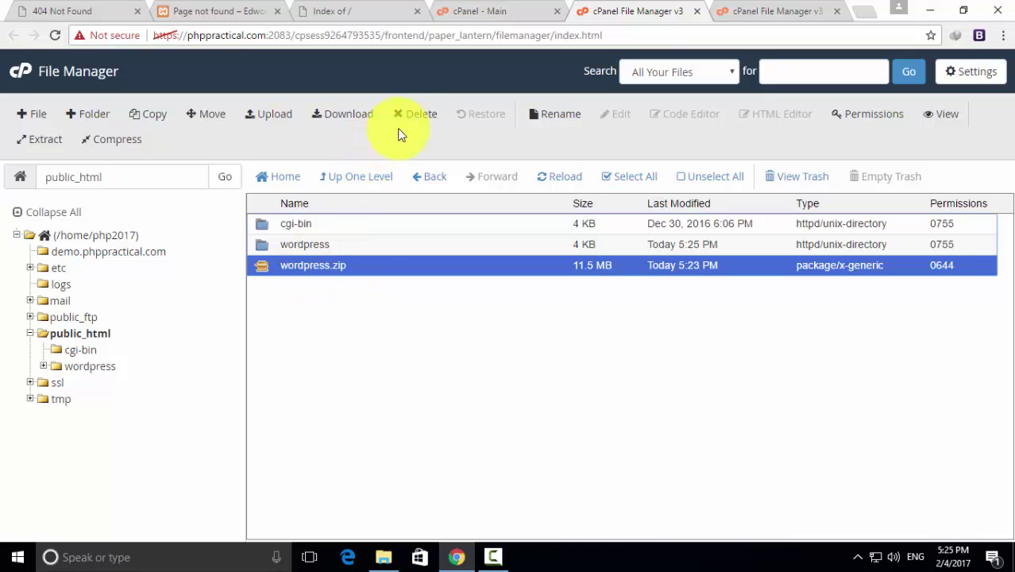
# Delete wordpress.zip and open the wordpress folder
pyautogui.click(416, 116)
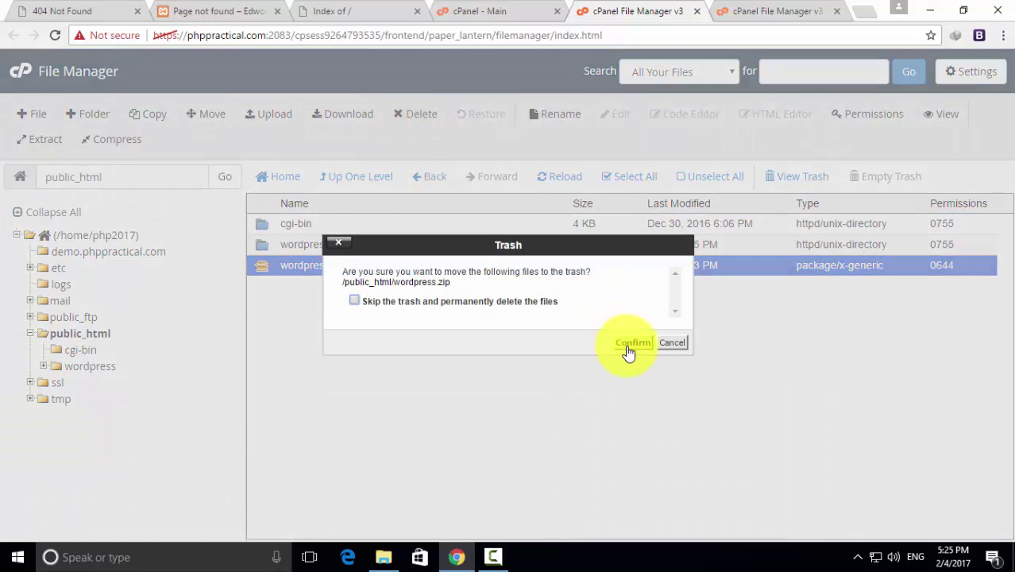
pyautogui.click(632, 343)
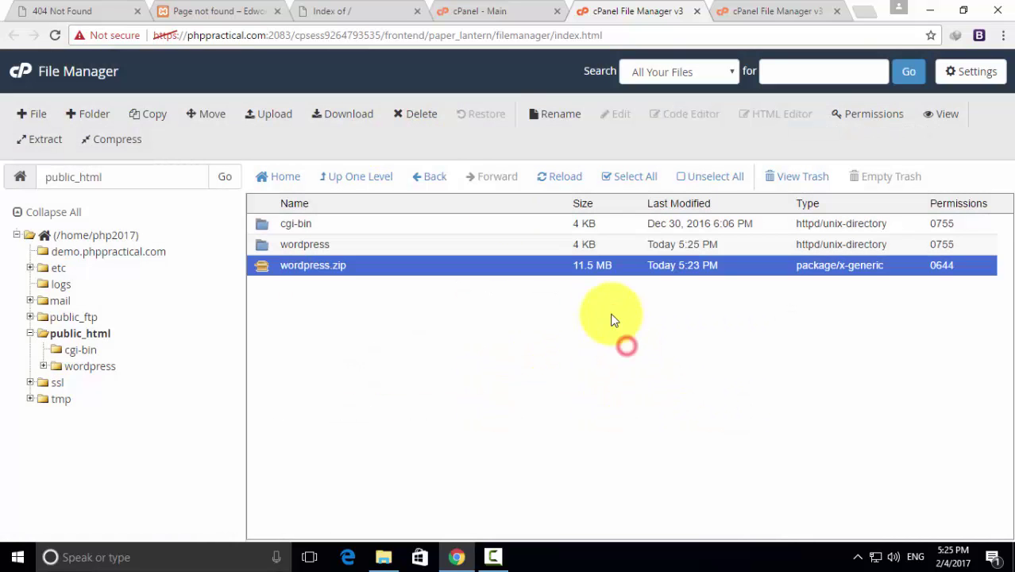
pyautogui.click(269, 246)
pyautogui.doubleClick(262, 247)
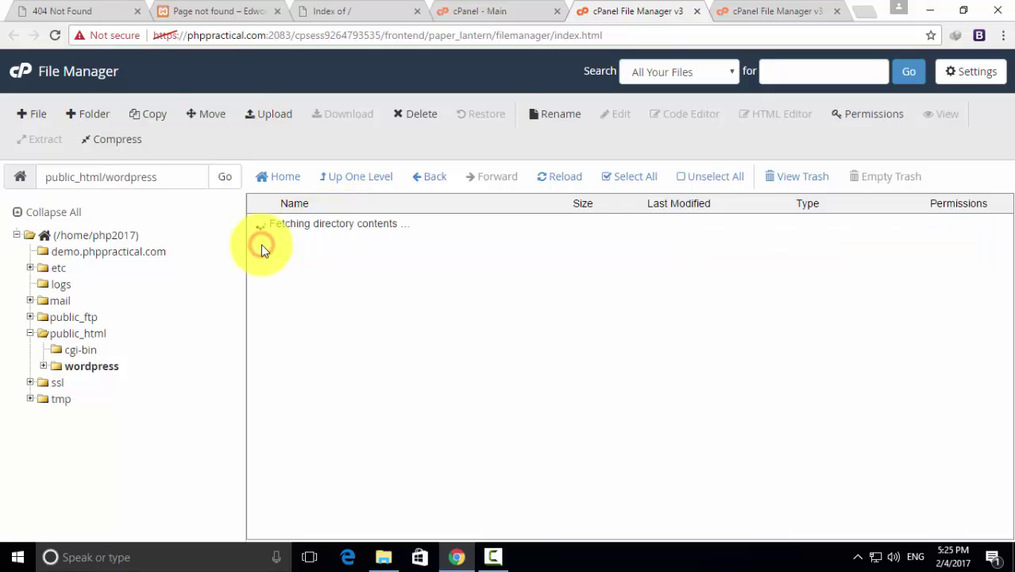
# Select all files in the wordpress folder and move them up to /public_html/
pyautogui.click(623, 176)
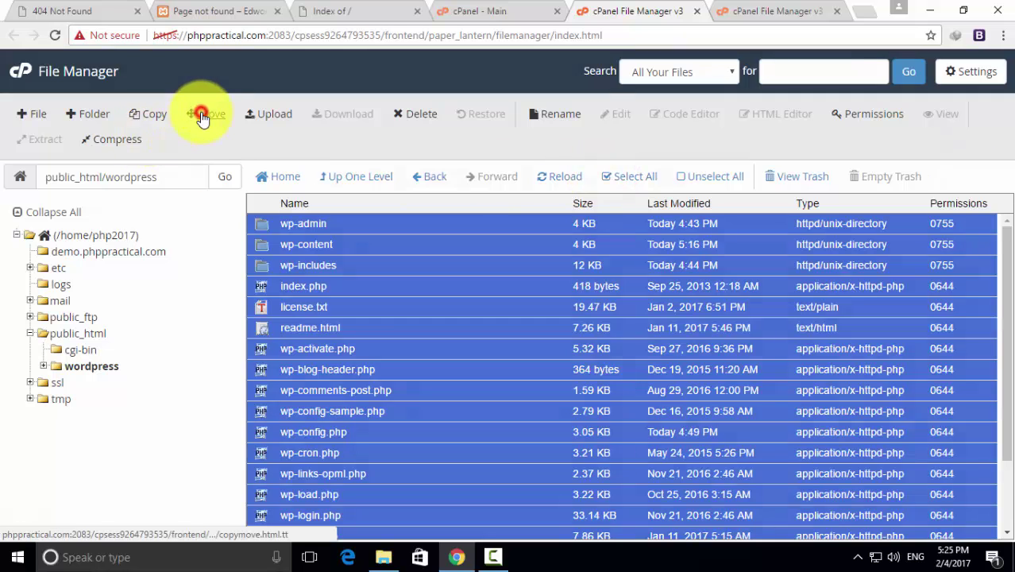
pyautogui.click(203, 118)
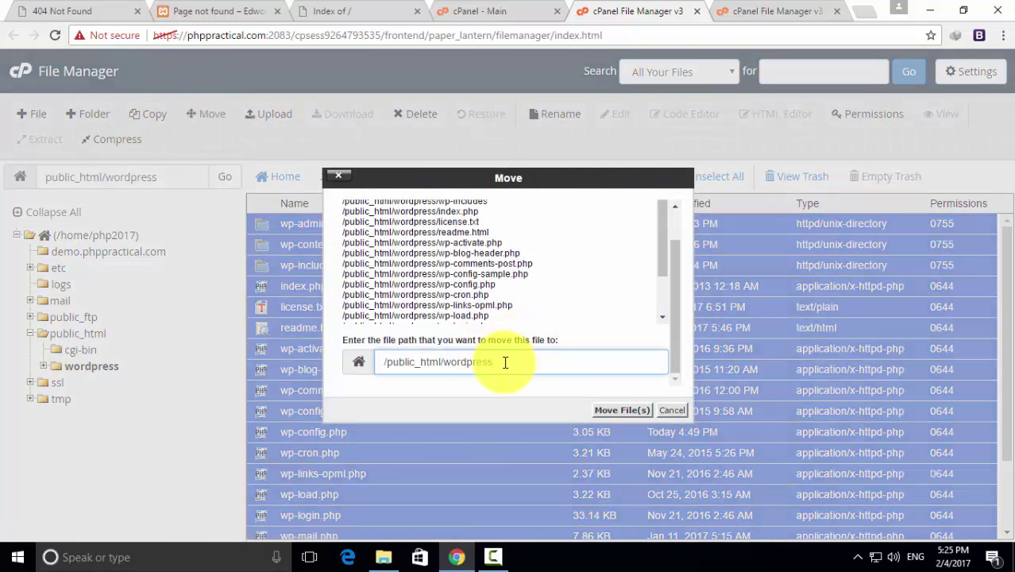
pyautogui.moveTo(503, 362); pyautogui.dragTo(447, 365)
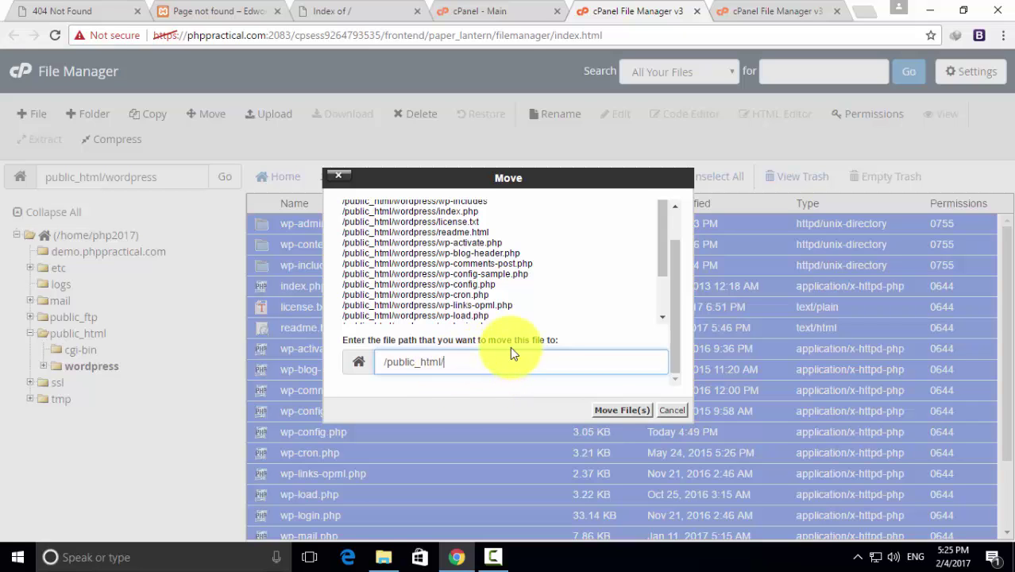
pyautogui.click(350, 14)
pyautogui.click(193, 36)
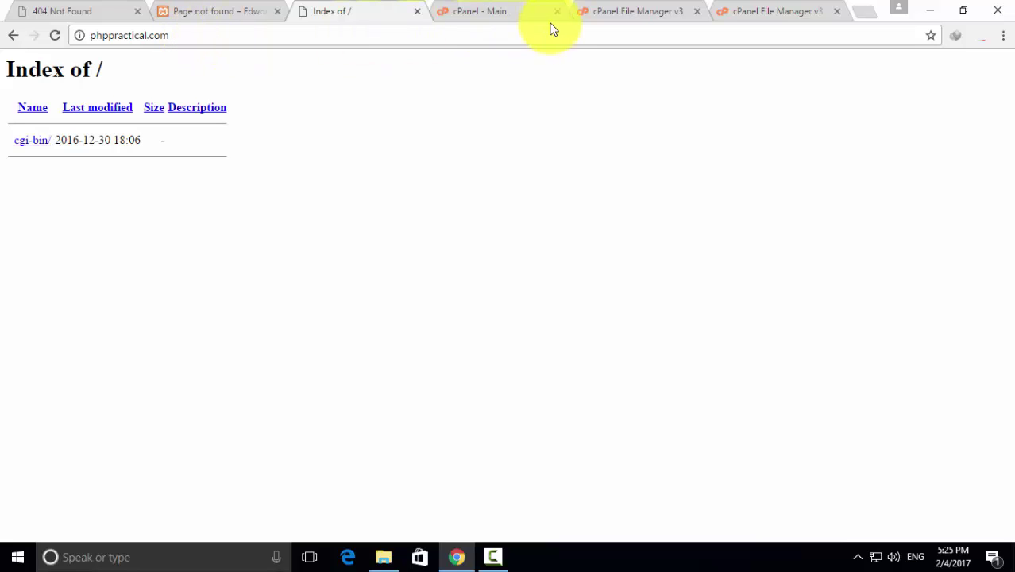
pyautogui.click(492, 11)
pyautogui.click(628, 10)
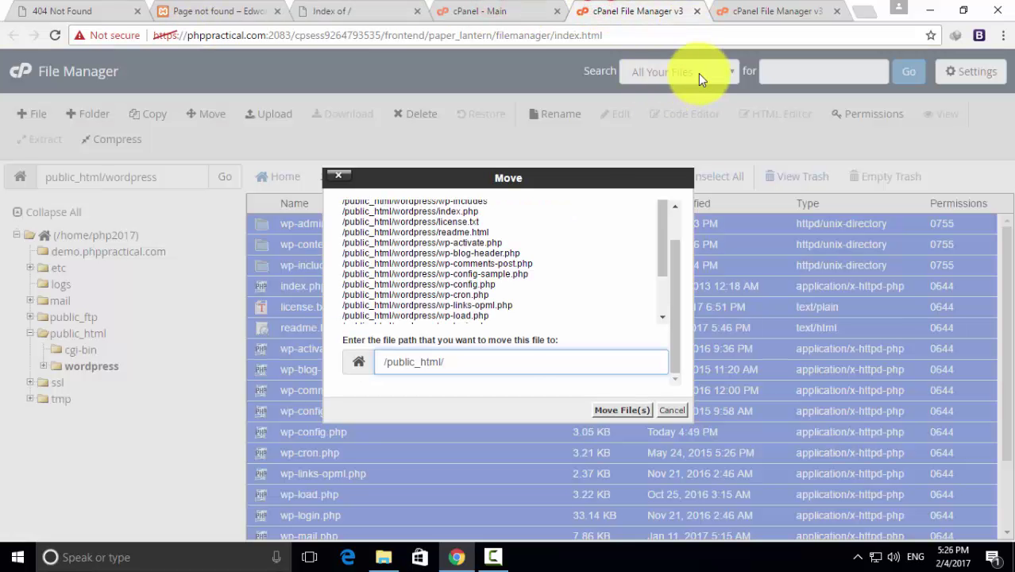
pyautogui.click(623, 410)
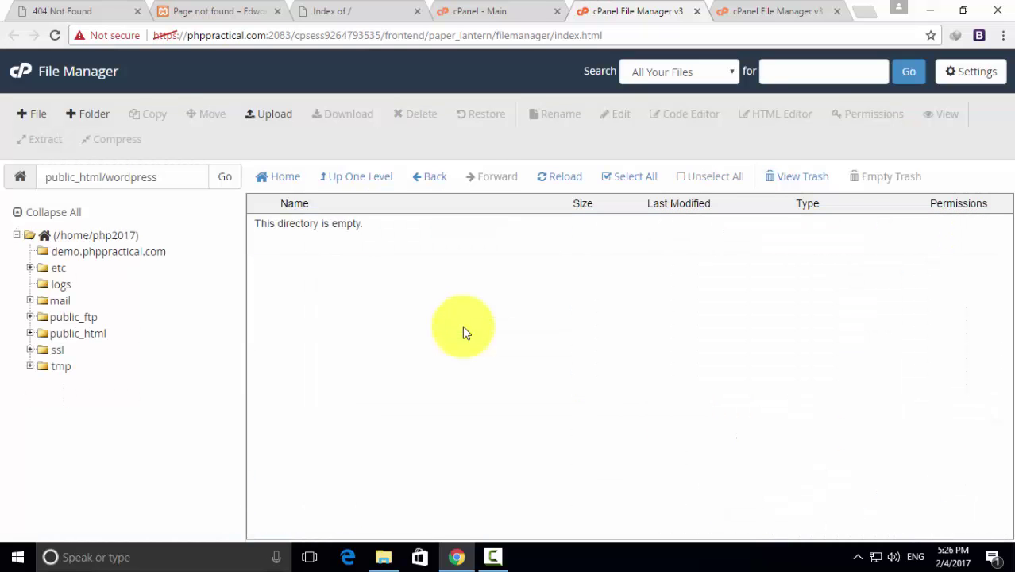
# Return to public_html and delete the empty wordpress folder
pyautogui.click(345, 177)
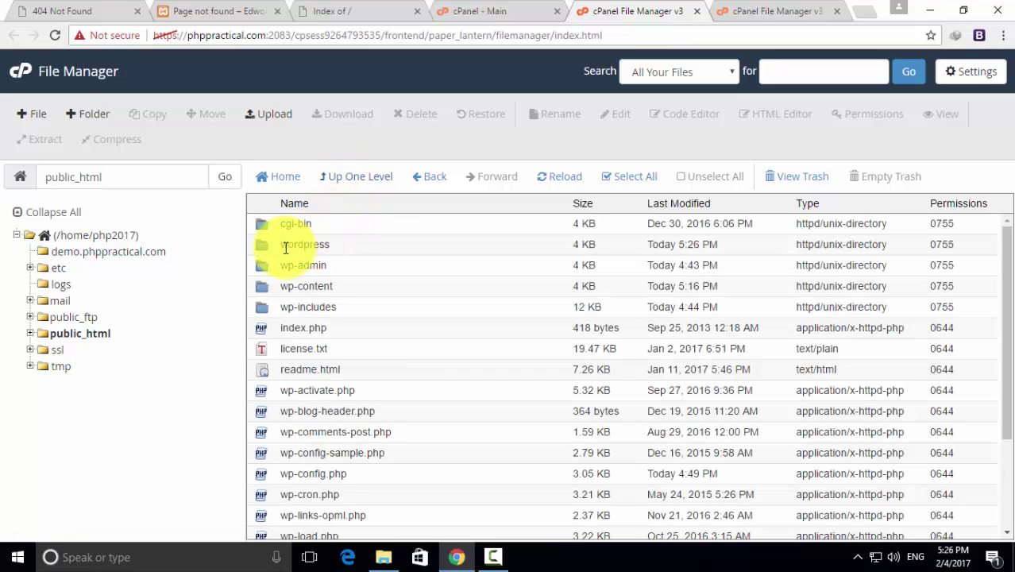
pyautogui.click(261, 250)
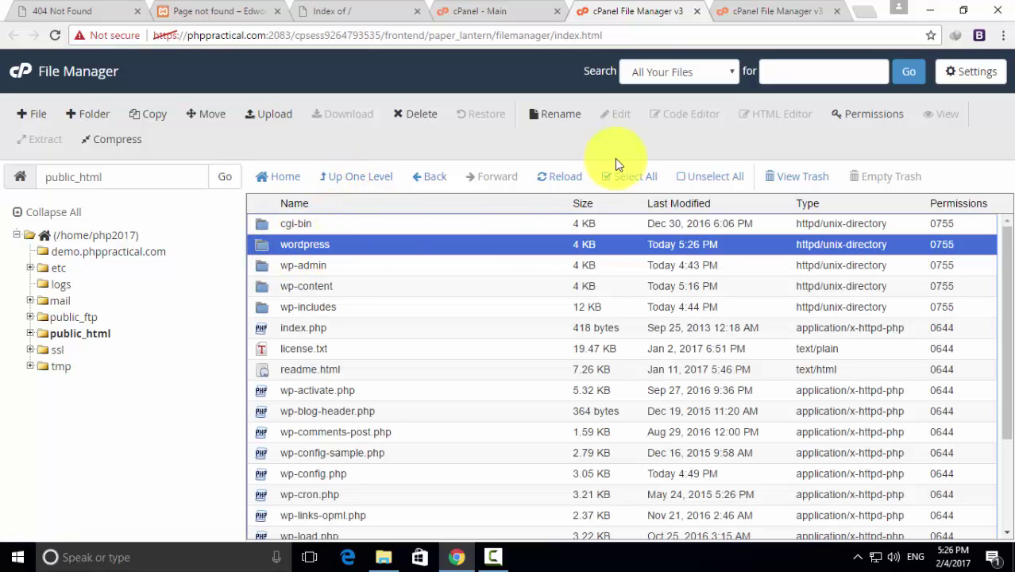
pyautogui.click(421, 114)
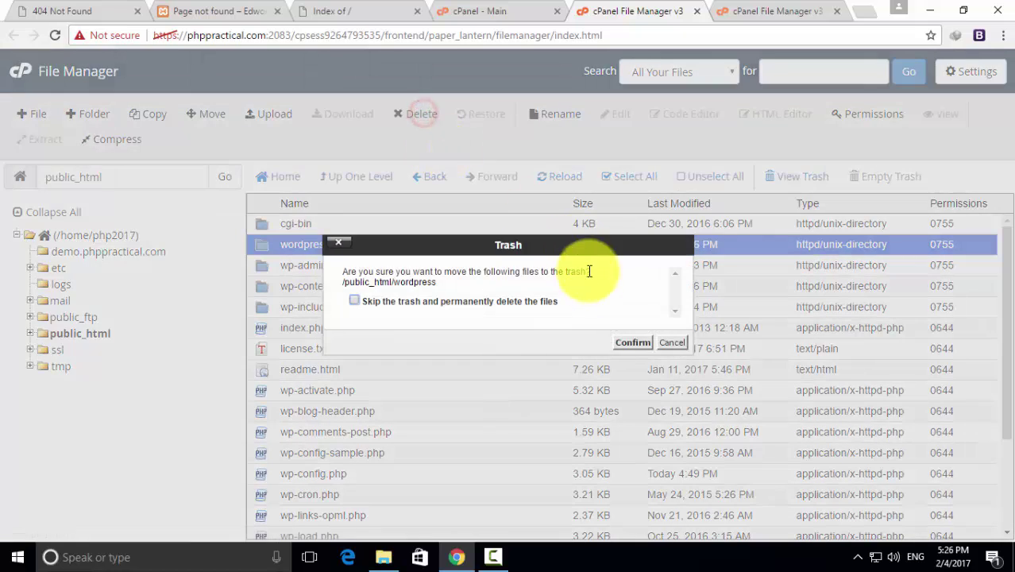
pyautogui.click(627, 344)
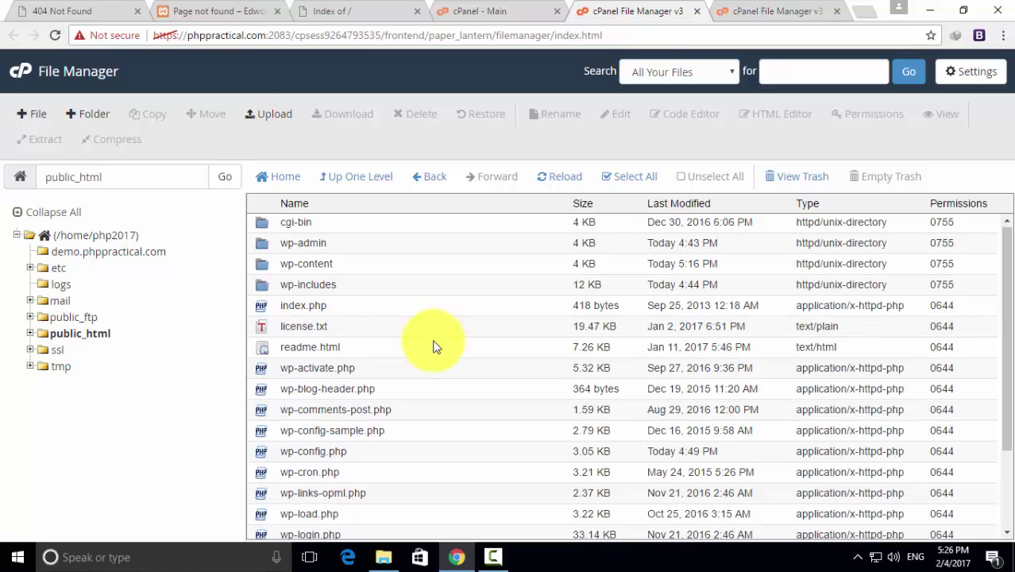
pyautogui.scroll(-3, 436, 343)
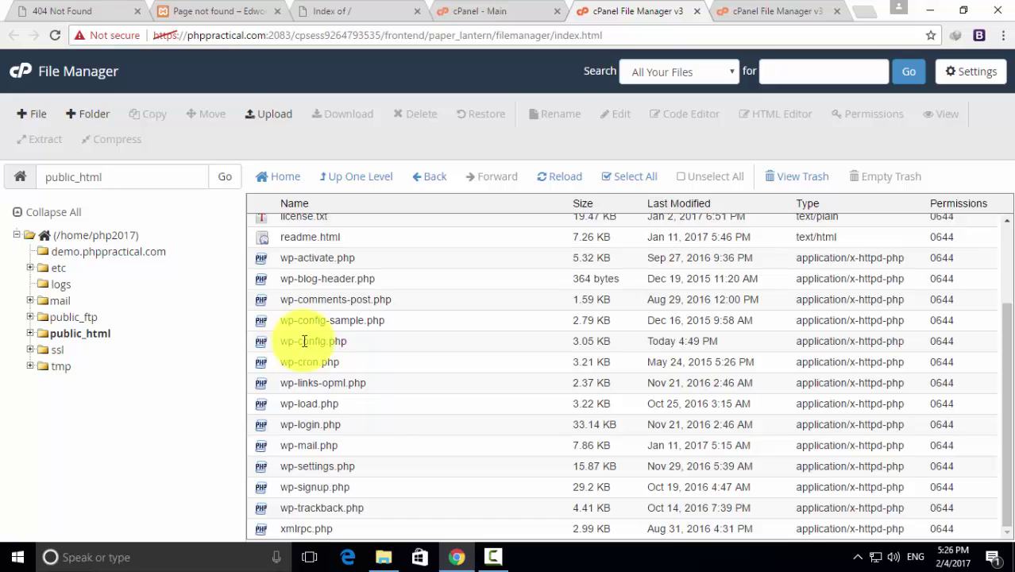
# Open wp-config.php in the Code Editor
pyautogui.click(262, 344)
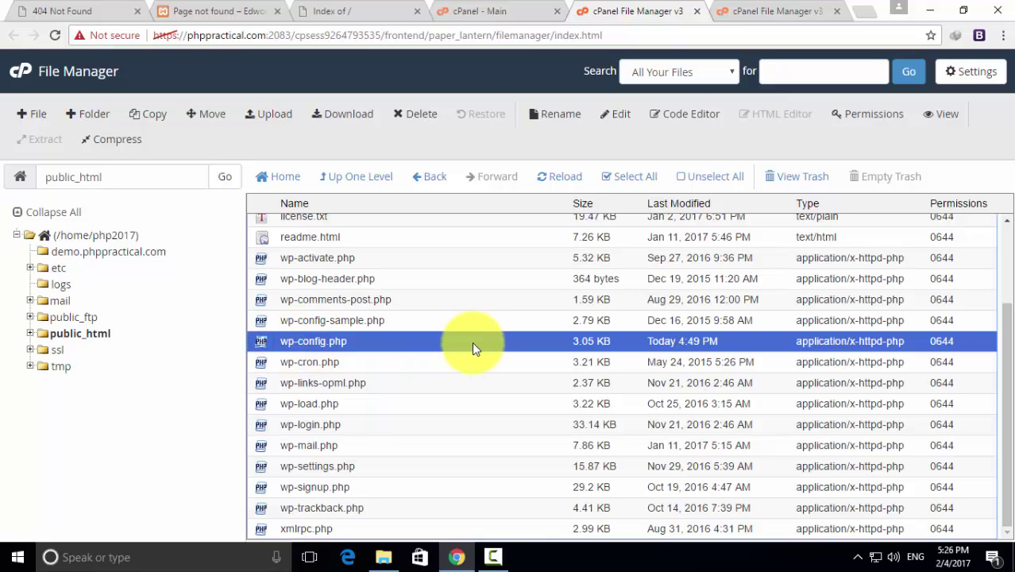
pyautogui.click(693, 114)
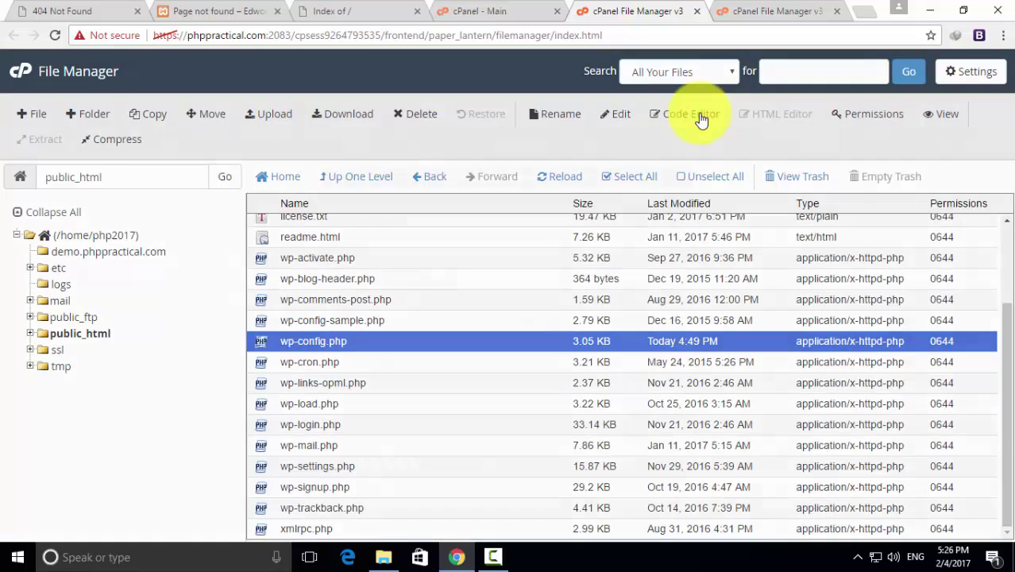
pyautogui.click(641, 410)
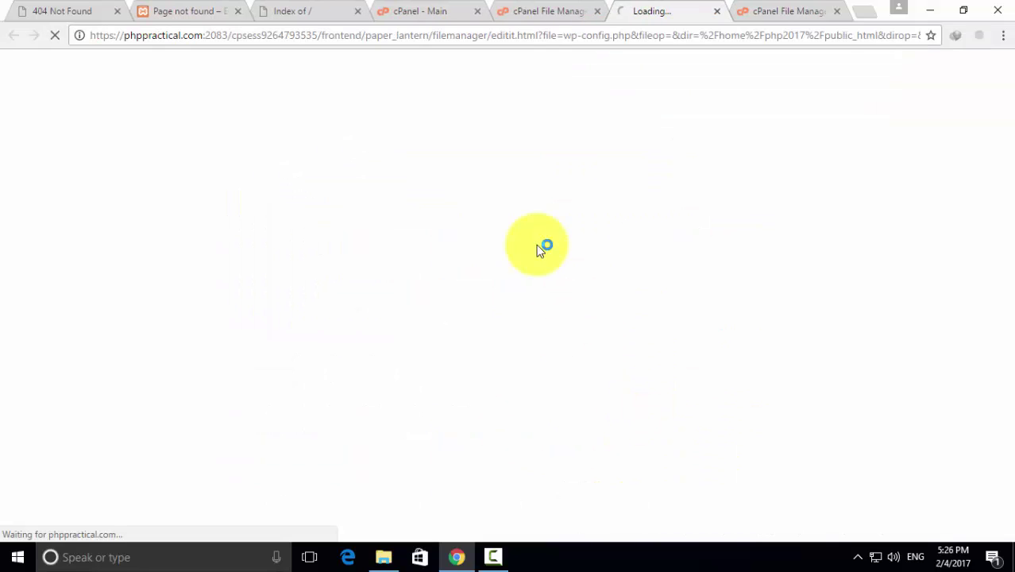
# Copy the database name php2017_wpp from MySQL Databases and close the finished upload tab
pyautogui.click(413, 10)
pyautogui.click(320, 389)
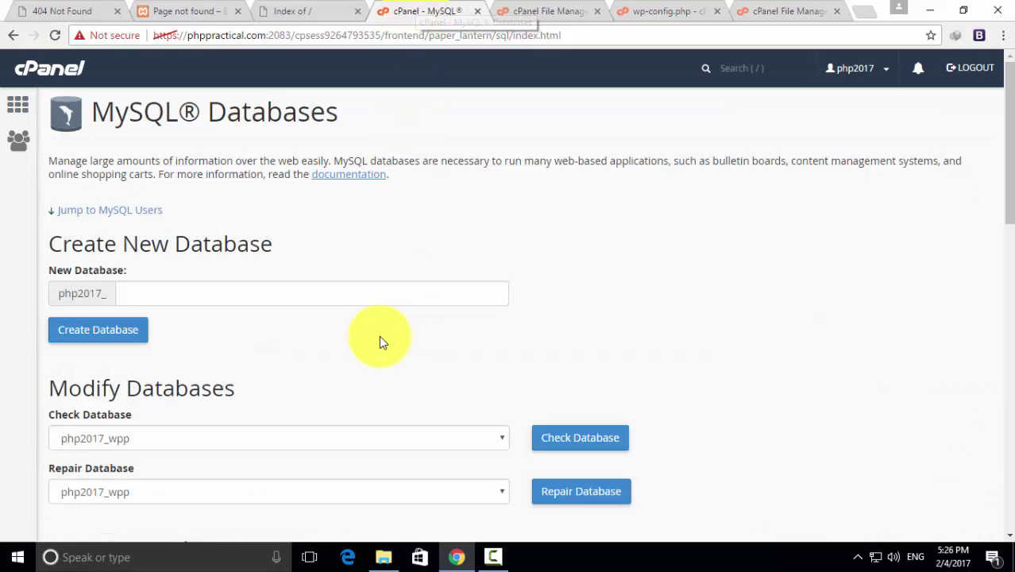
pyautogui.scroll(-5, 254, 314)
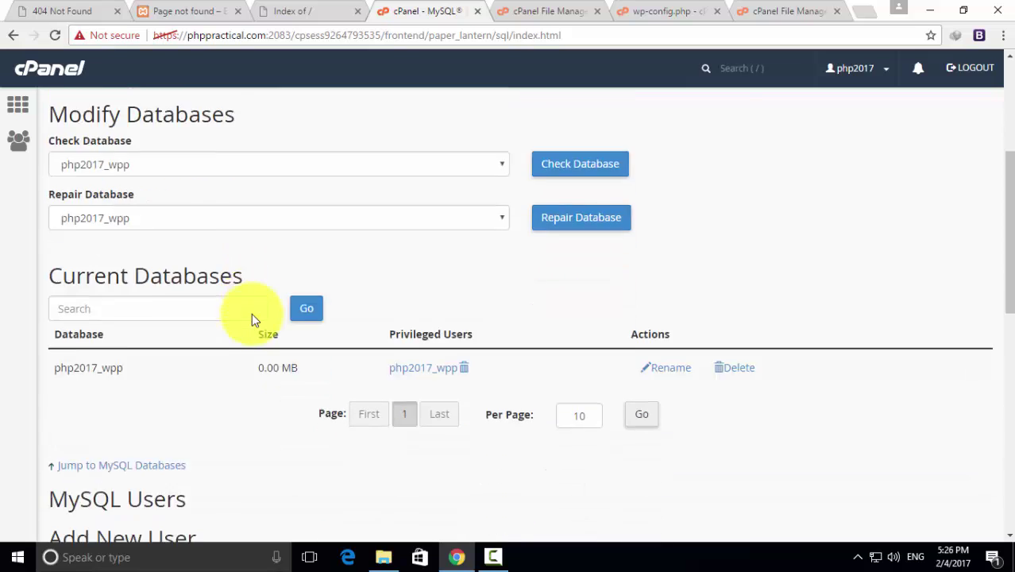
pyautogui.scroll(-1, 252, 313)
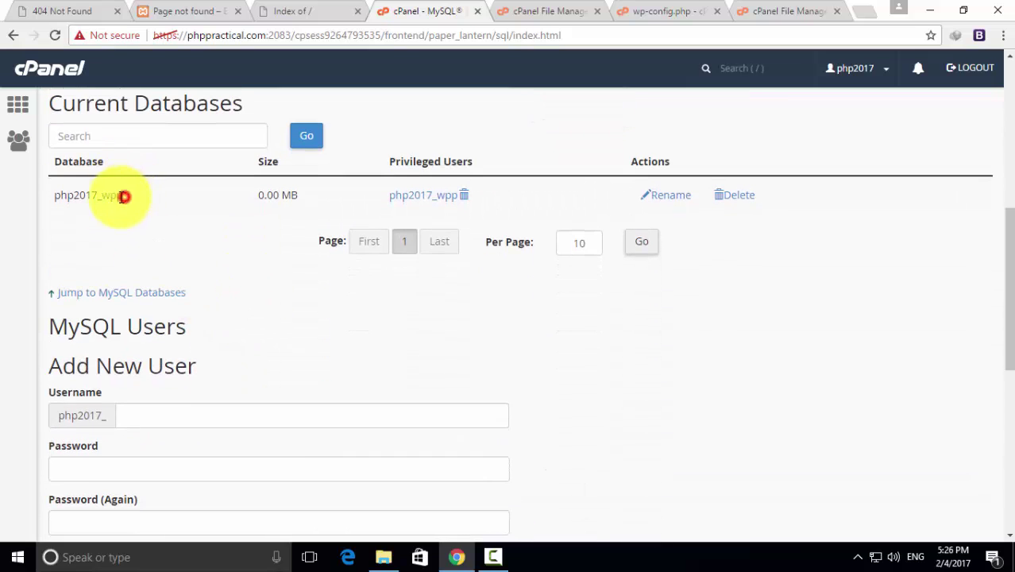
pyautogui.moveTo(123, 196); pyautogui.dragTo(56, 196)
pyautogui.rightClick(57, 196)
pyautogui.click(102, 205)
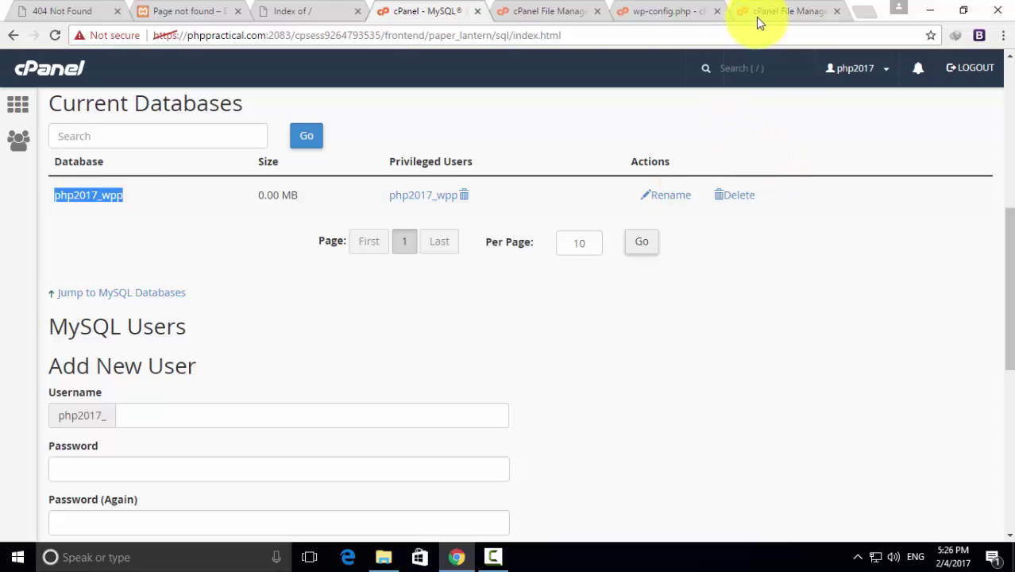
pyautogui.click(761, 11)
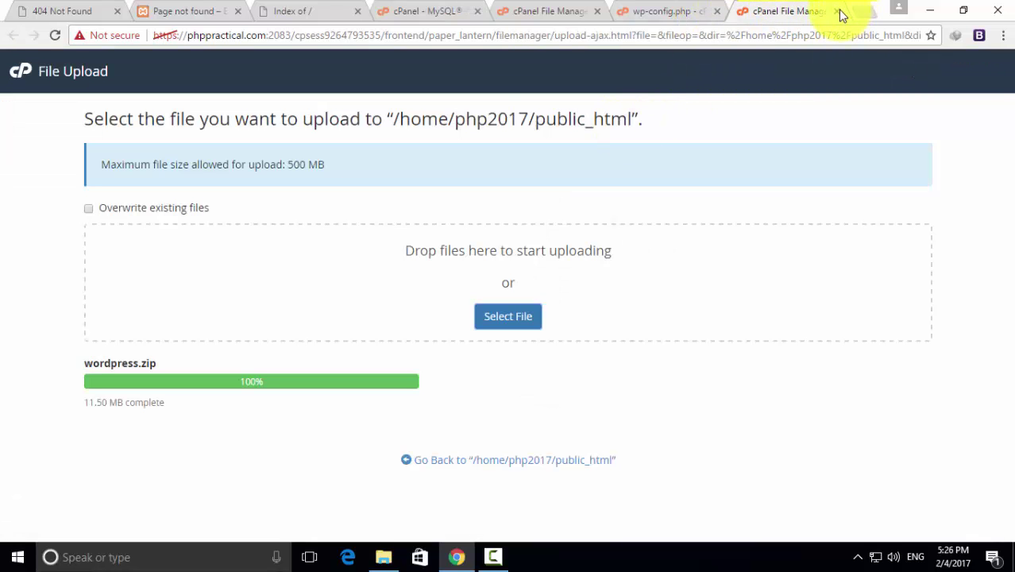
pyautogui.click(836, 11)
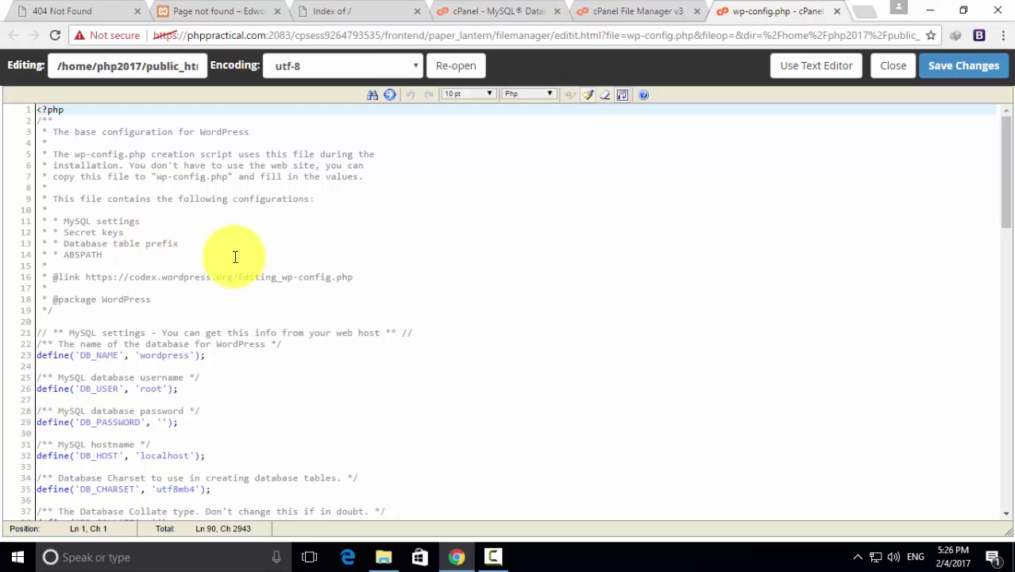
# Replace DB_NAME 'wordpress' and DB_USER 'root' with php2017_wpp in wp-config.php
pyautogui.scroll(-2, 234, 255)
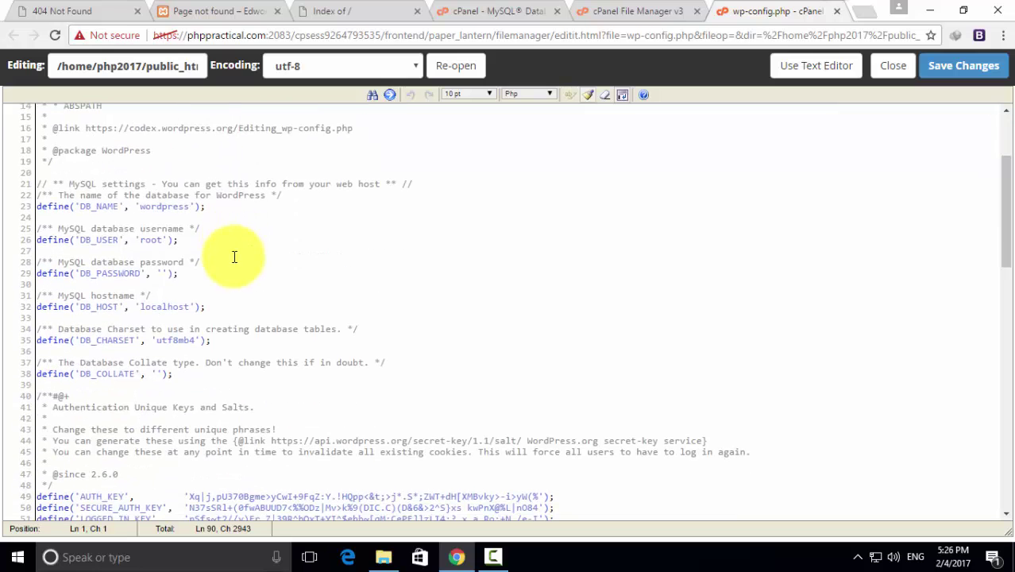
pyautogui.doubleClick(157, 206)
pyautogui.rightClick(159, 205)
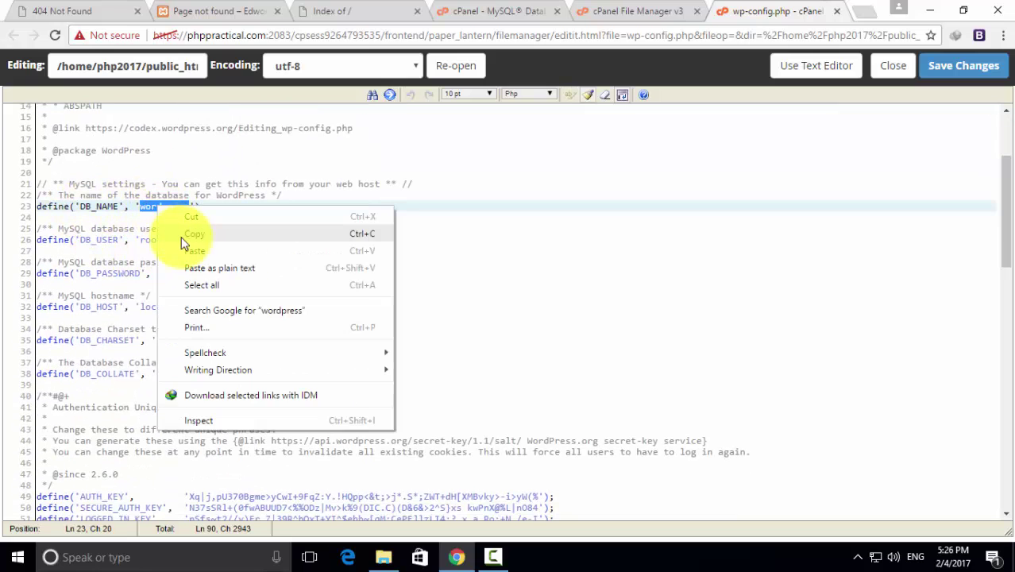
pyautogui.click(189, 248)
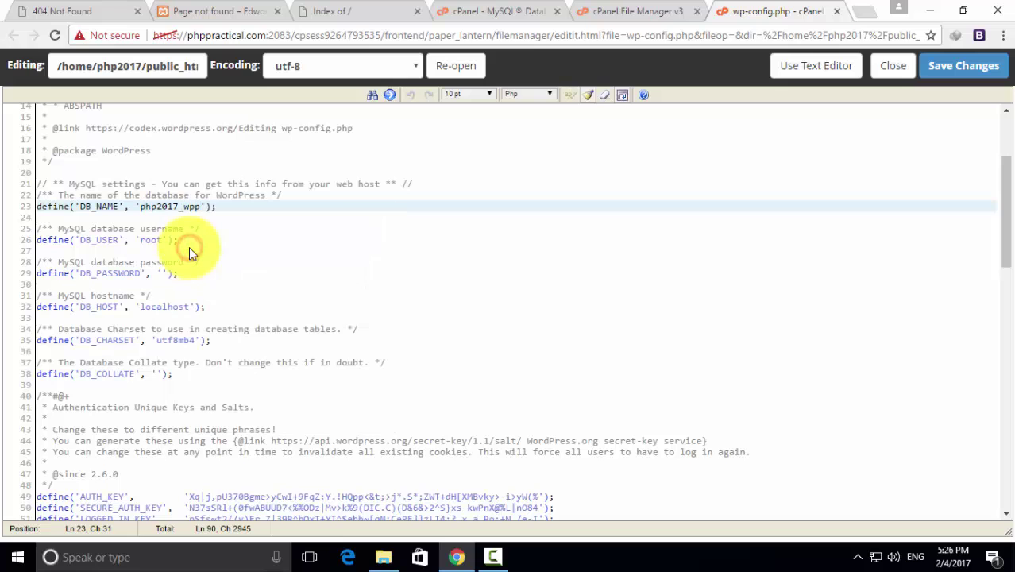
pyautogui.doubleClick(148, 240)
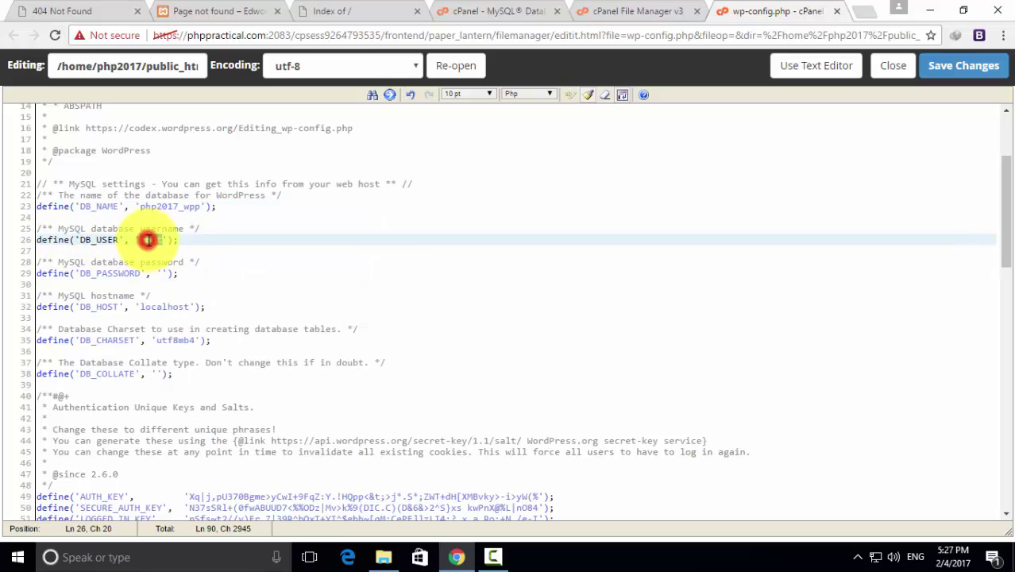
pyautogui.rightClick(148, 240)
pyautogui.click(186, 283)
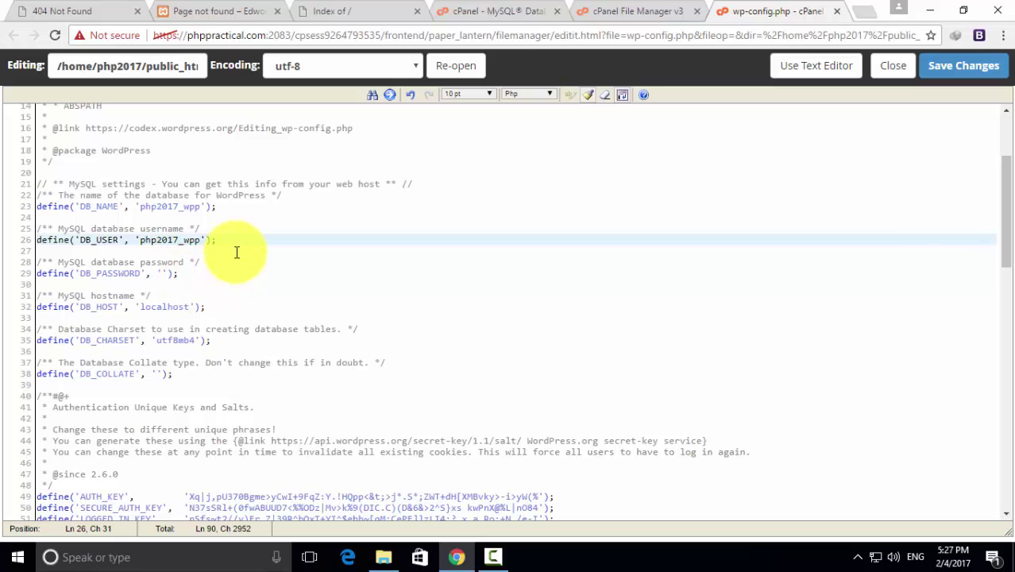
# Enter the database password for DB_PASSWORD and save wp-config.php
pyautogui.click(161, 273)
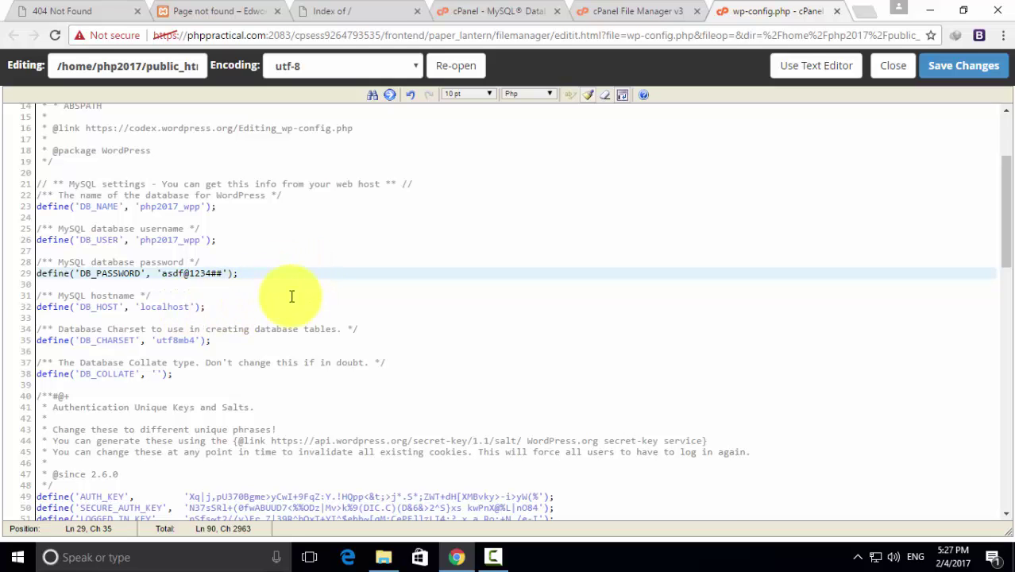
pyautogui.scroll(-7, 290, 295)
pyautogui.scroll(11, 290, 295)
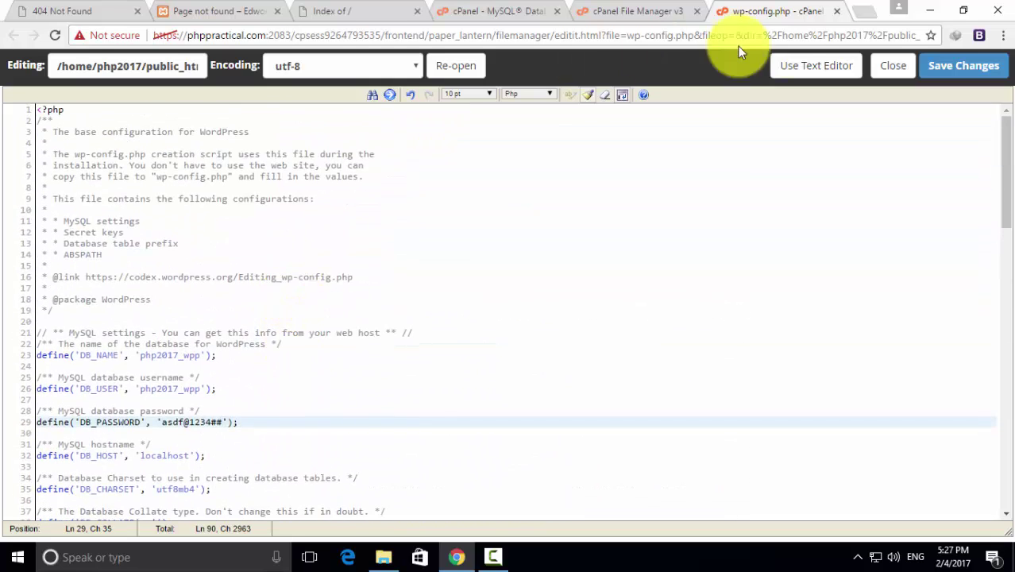
pyautogui.click(947, 68)
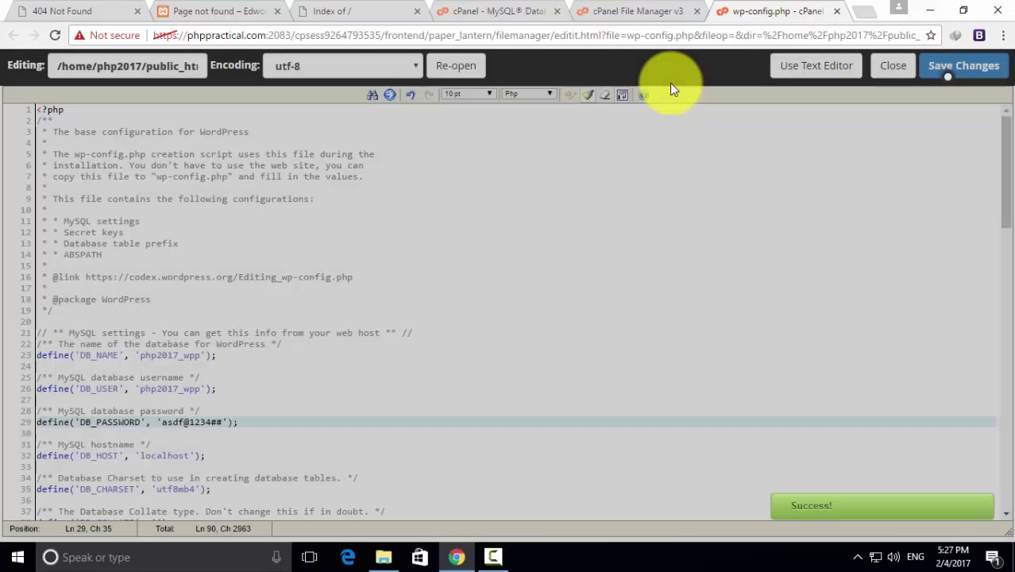
# Reload phppractical.com to reach the WordPress install language screen, then return to the localhost site
pyautogui.click(329, 11)
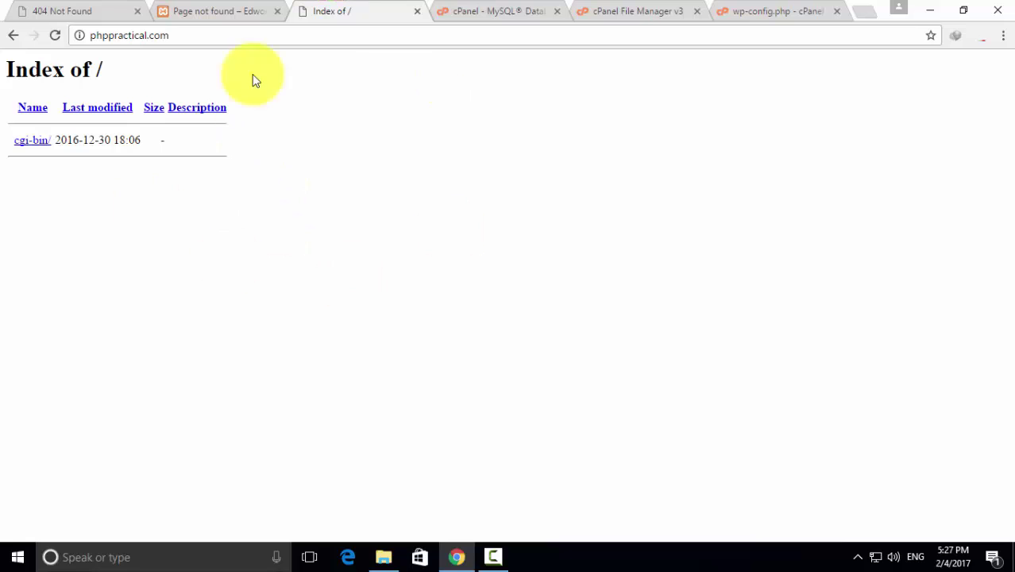
pyautogui.click(56, 36)
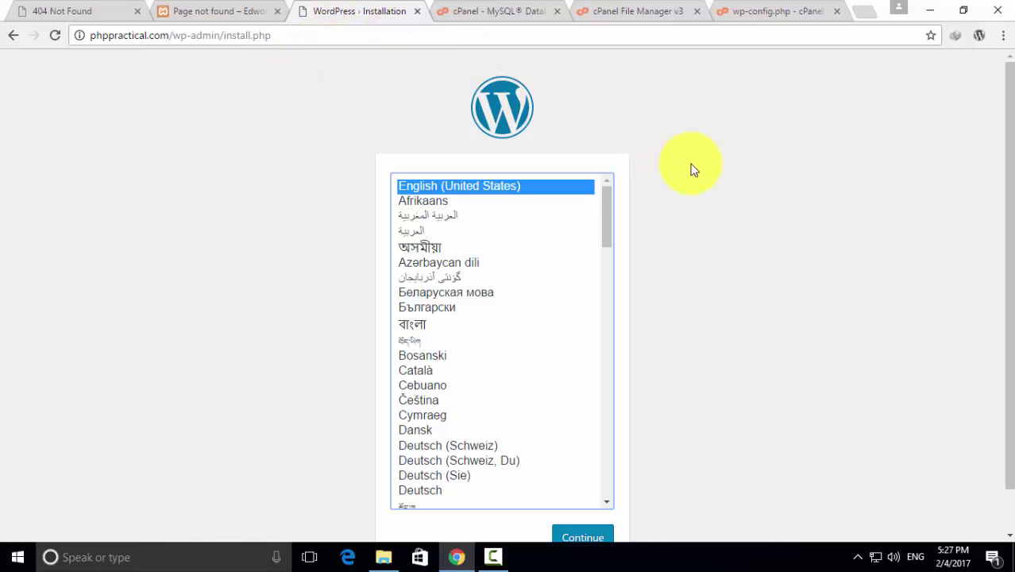
pyautogui.scroll(-2, 691, 169)
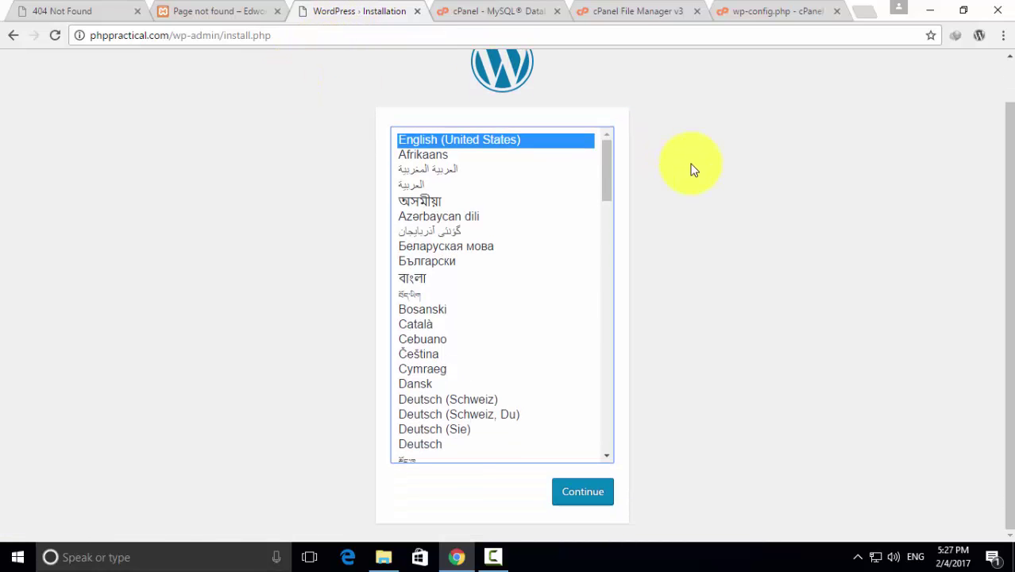
pyautogui.scroll(2, 691, 169)
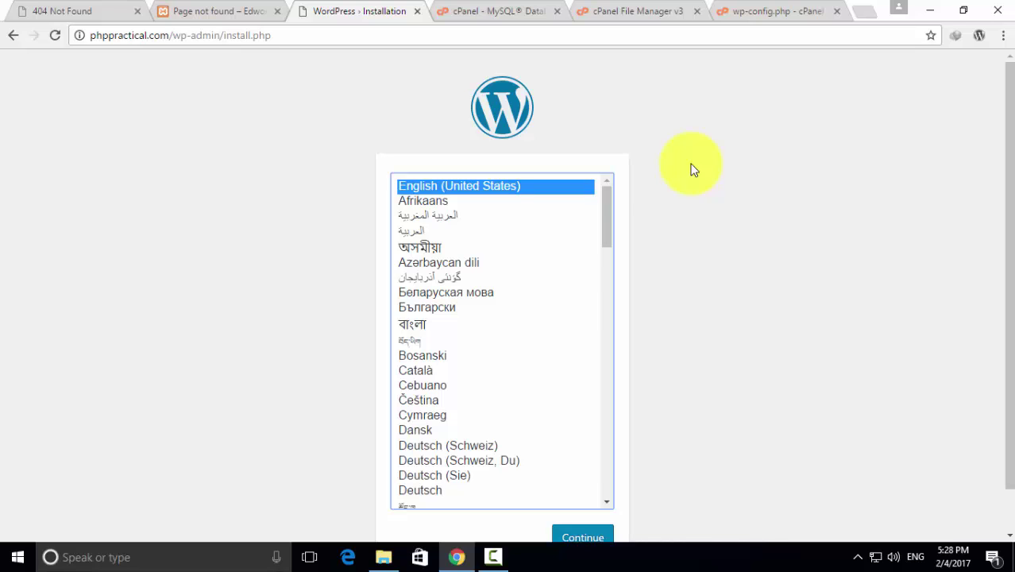
pyautogui.click(215, 11)
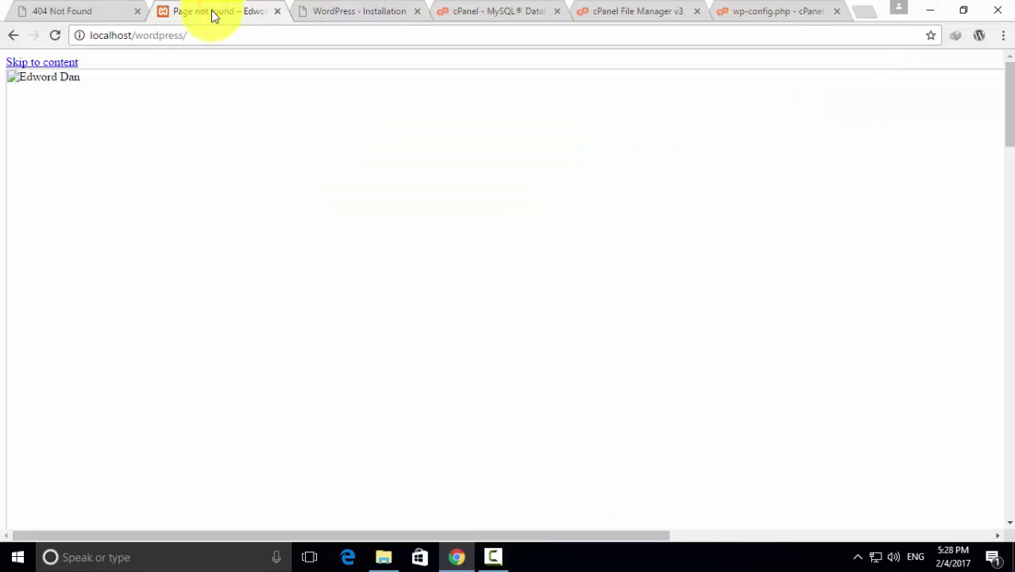
# Load the local phpMyAdmin at localhost/phpmyadmin/
pyautogui.click(210, 34)
pyautogui.click(213, 34)
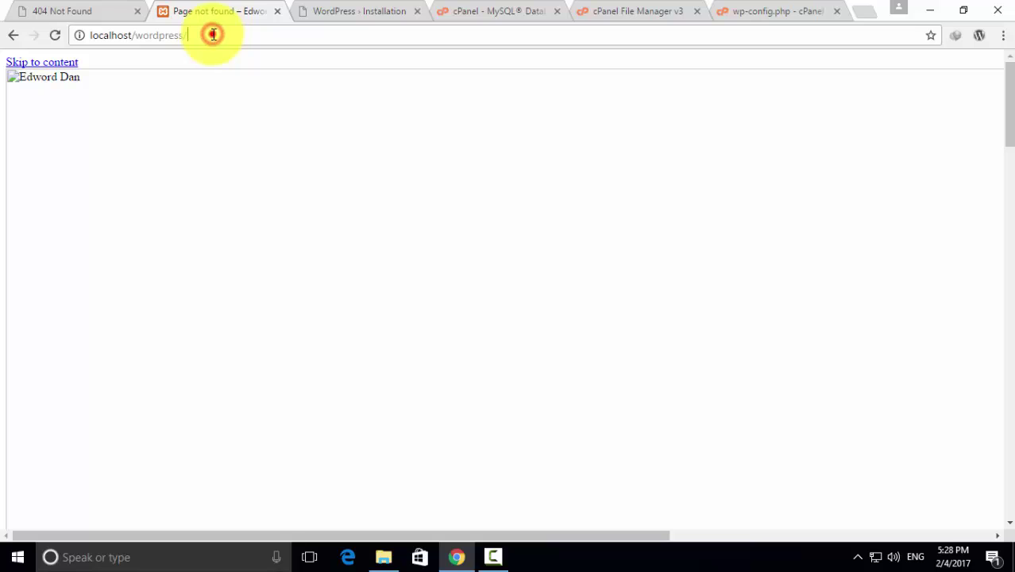
pyautogui.press('BackSpace')
pyautogui.press('BackSpace')
pyautogui.press('BackSpace')
pyautogui.press('BackSpace')
pyautogui.press('BackSpace')
pyautogui.press('BackSpace')
pyautogui.press('BackSpace')
pyautogui.press('BackSpace')
pyautogui.press('BackSpace')
pyautogui.press('BackSpace')
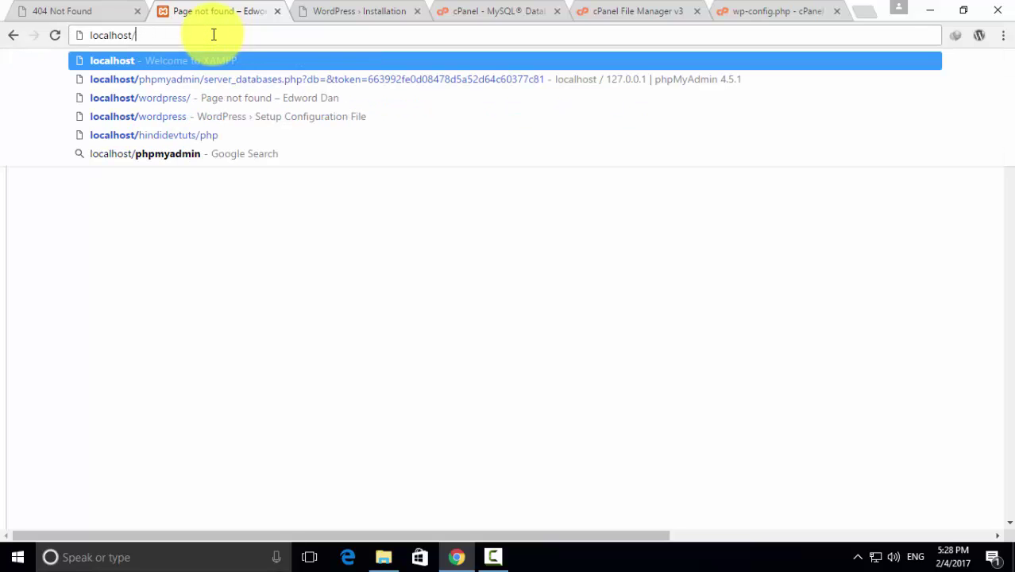
pyautogui.write('phpm')
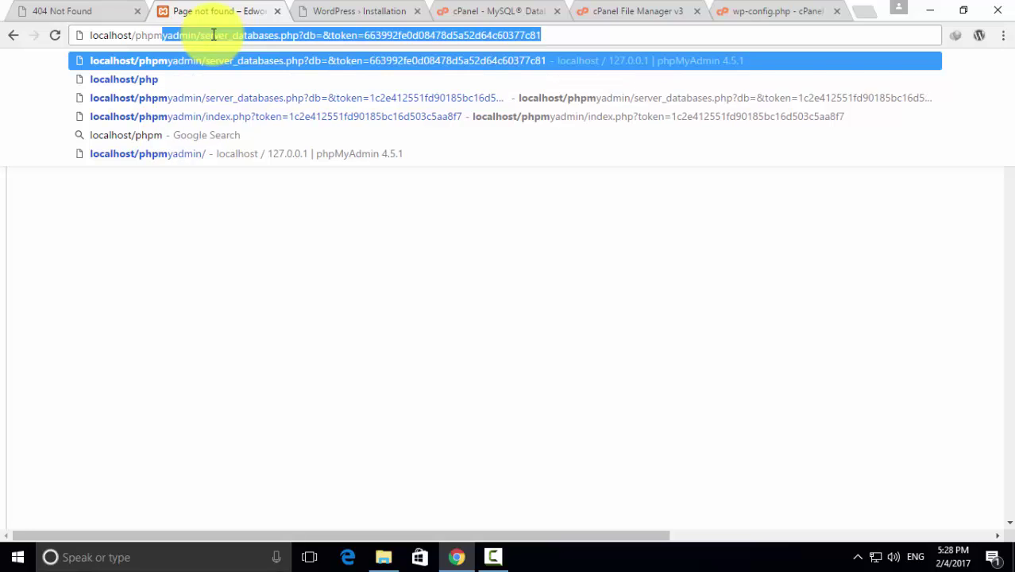
pyautogui.write('yad')
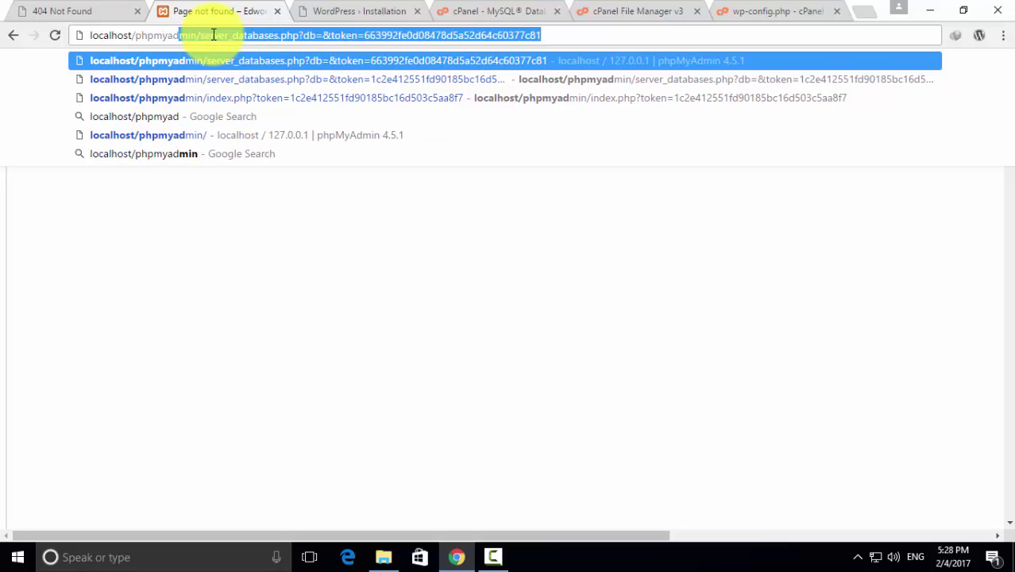
pyautogui.press('End')
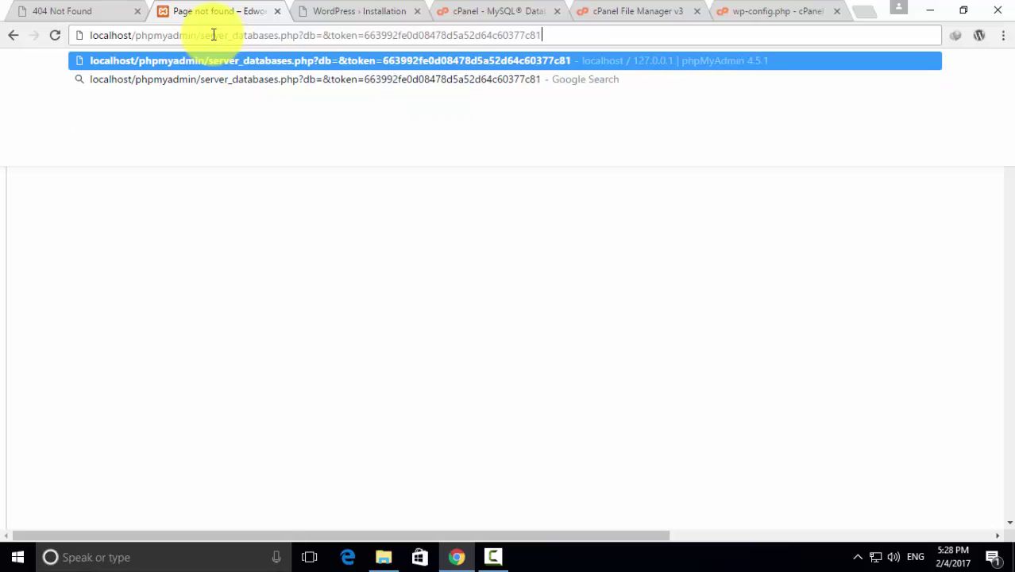
pyautogui.press('BackSpace')
pyautogui.press('BackSpace')
pyautogui.press('BackSpace')
pyautogui.press('BackSpace')
pyautogui.press('BackSpace')
pyautogui.press('BackSpace')
pyautogui.press('BackSpace')
pyautogui.press('BackSpace')
pyautogui.press('BackSpace')
pyautogui.press('BackSpace')
pyautogui.press('BackSpace')
pyautogui.press('BackSpace')
pyautogui.press('BackSpace')
pyautogui.press('BackSpace')
pyautogui.press('BackSpace')
pyautogui.press('BackSpace')
pyautogui.press('BackSpace')
pyautogui.press('BackSpace')
pyautogui.press('BackSpace')
pyautogui.press('BackSpace')
pyautogui.press('BackSpace')
pyautogui.press('BackSpace')
pyautogui.press('BackSpace')
pyautogui.press('BackSpace')
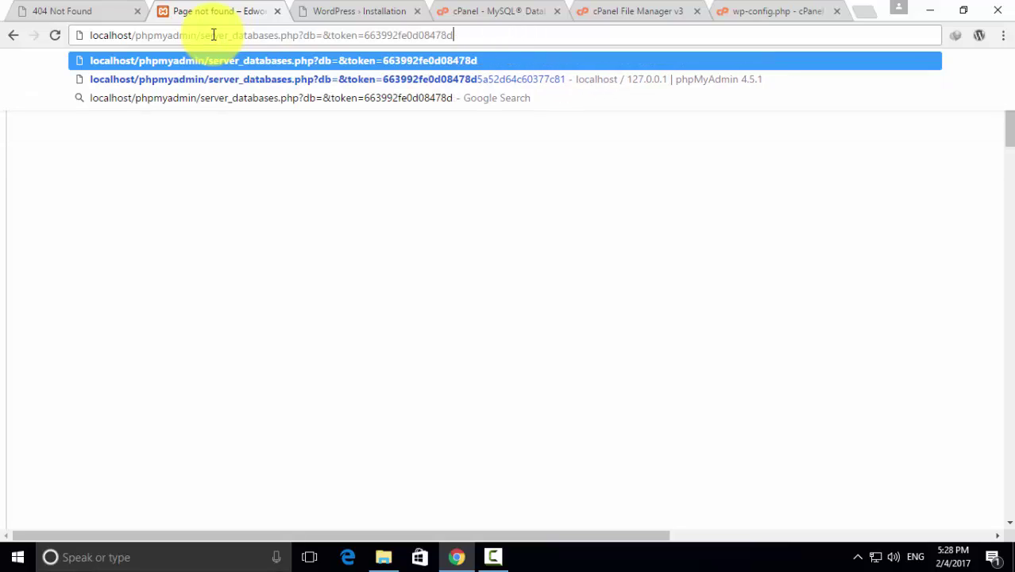
pyautogui.press('BackSpace')
pyautogui.press('BackSpace')
pyautogui.press('BackSpace')
pyautogui.press('BackSpace')
pyautogui.press('BackSpace')
pyautogui.press('BackSpace')
pyautogui.press('BackSpace')
pyautogui.press('BackSpace')
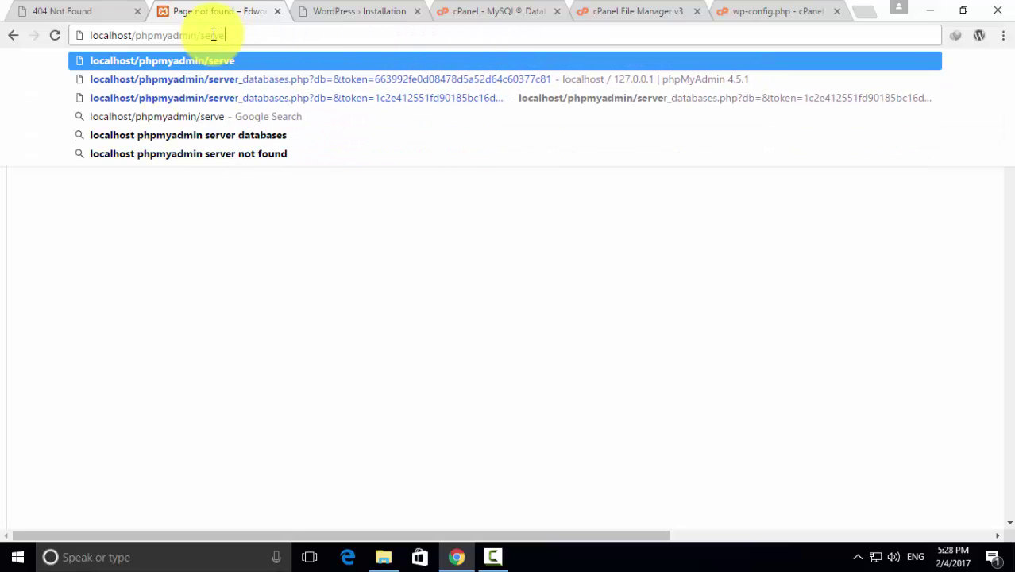
pyautogui.press('Return')
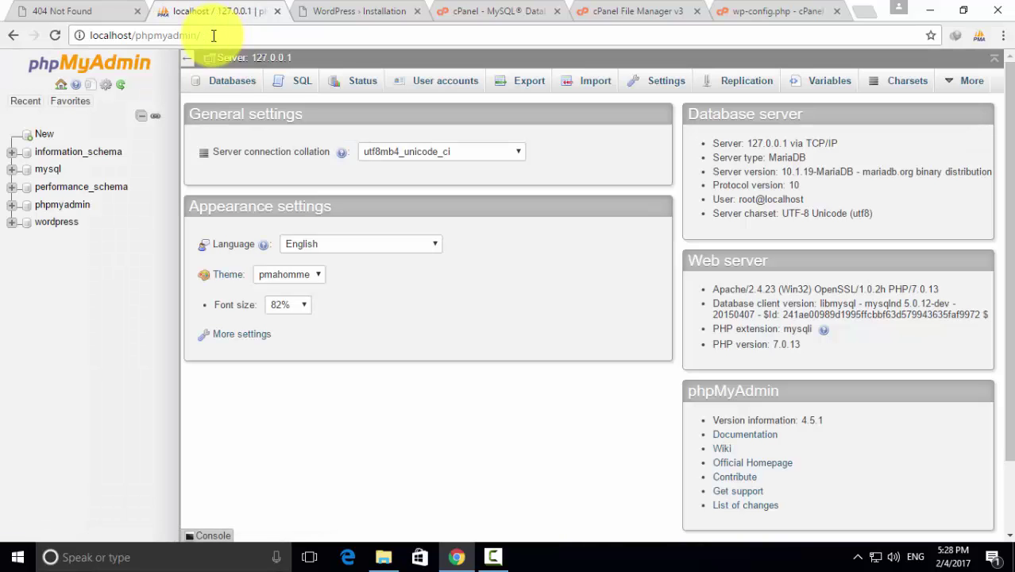
# Open the wordpress database from the Databases list and go to its Export page
pyautogui.click(232, 83)
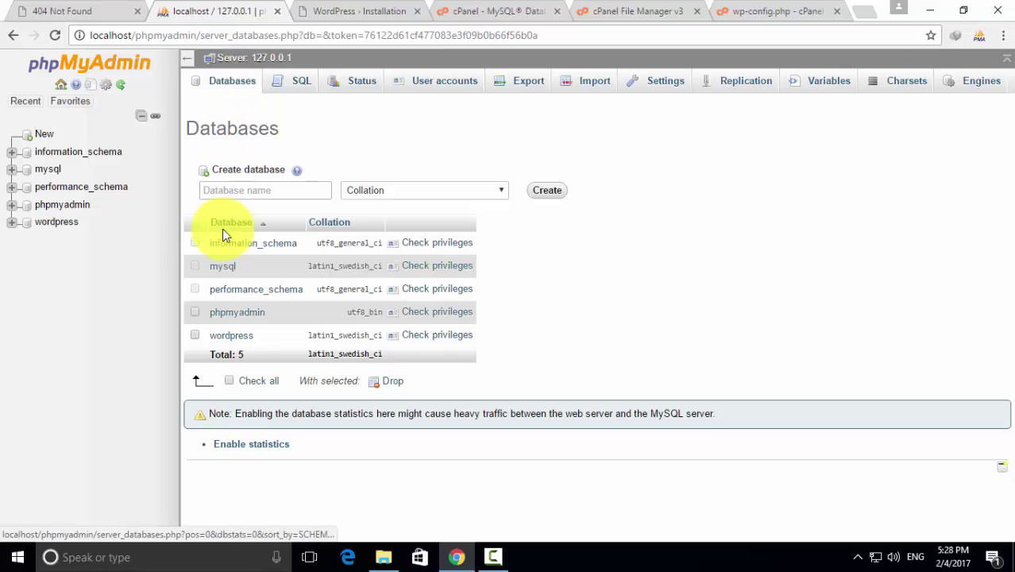
pyautogui.click(68, 225)
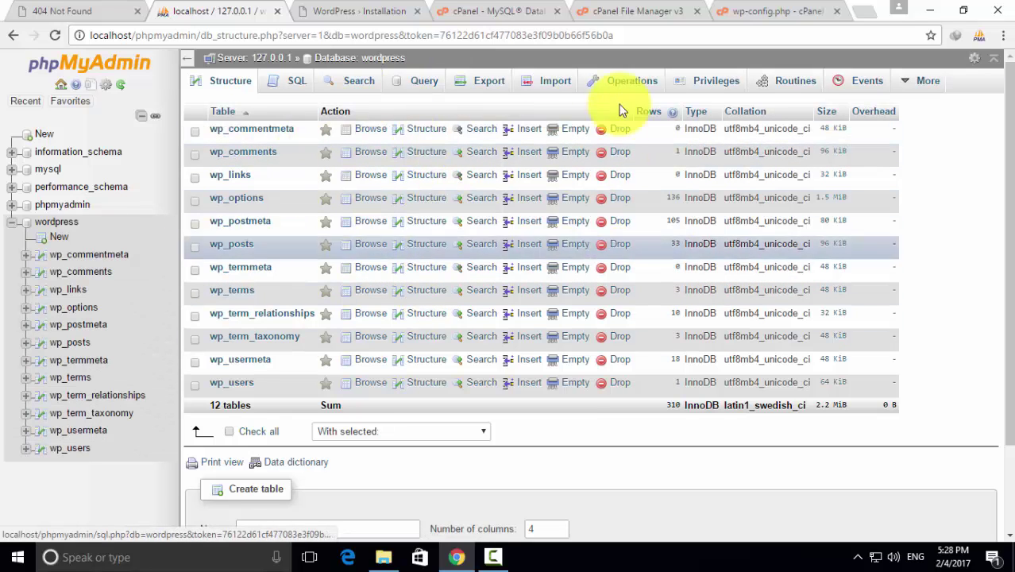
pyautogui.click(492, 83)
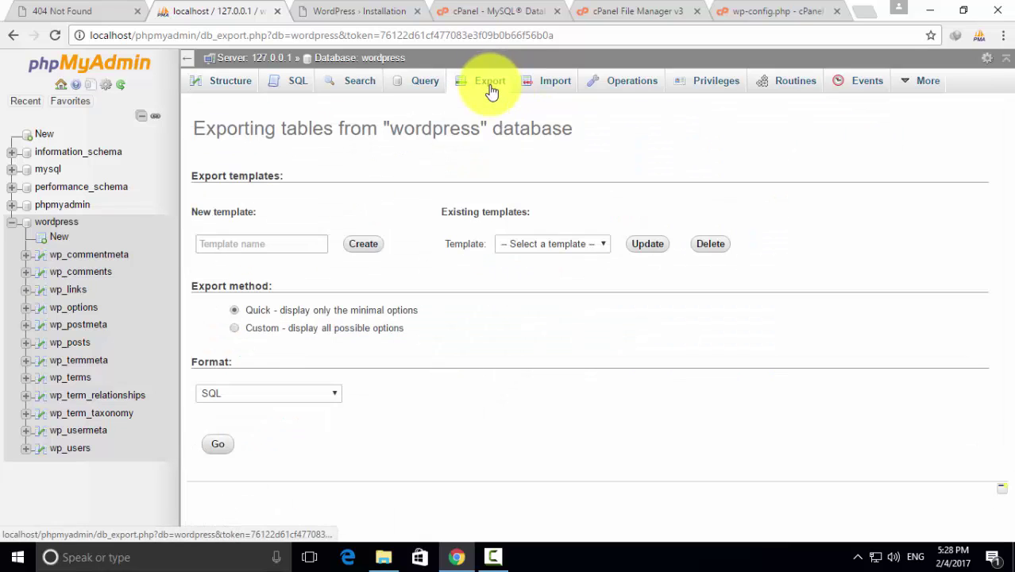
# Export the local wordpress database as SQL using Custom options and file name template 'wp'
pyautogui.click(236, 328)
pyautogui.scroll(-3, 472, 325)
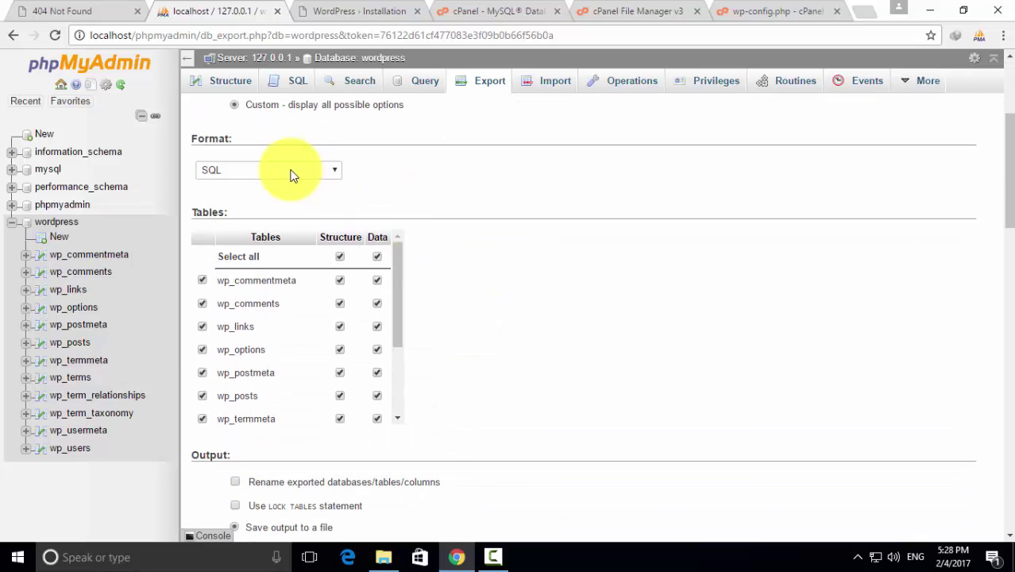
pyautogui.scroll(-3, 471, 290)
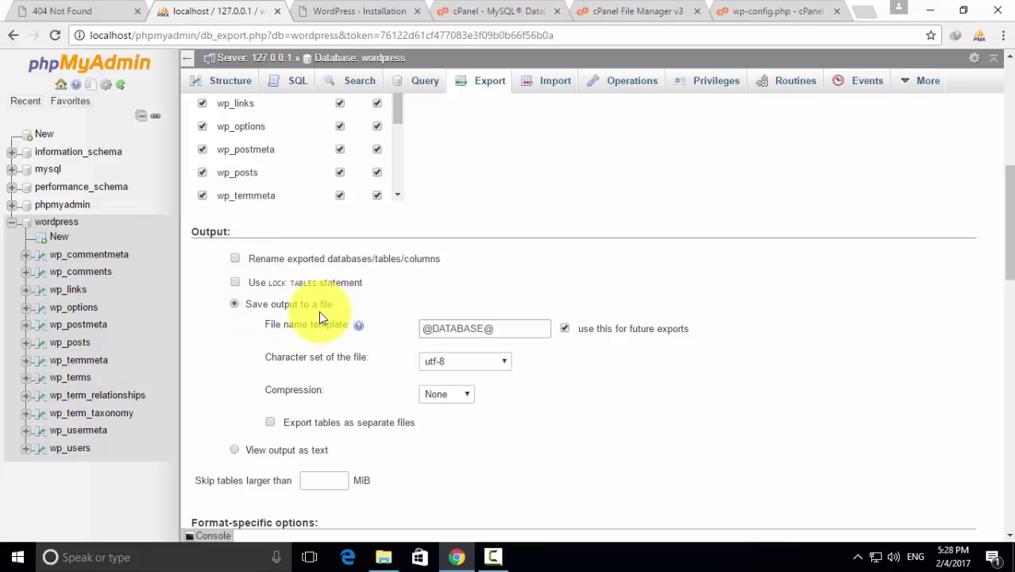
pyautogui.moveTo(524, 328); pyautogui.dragTo(421, 329)
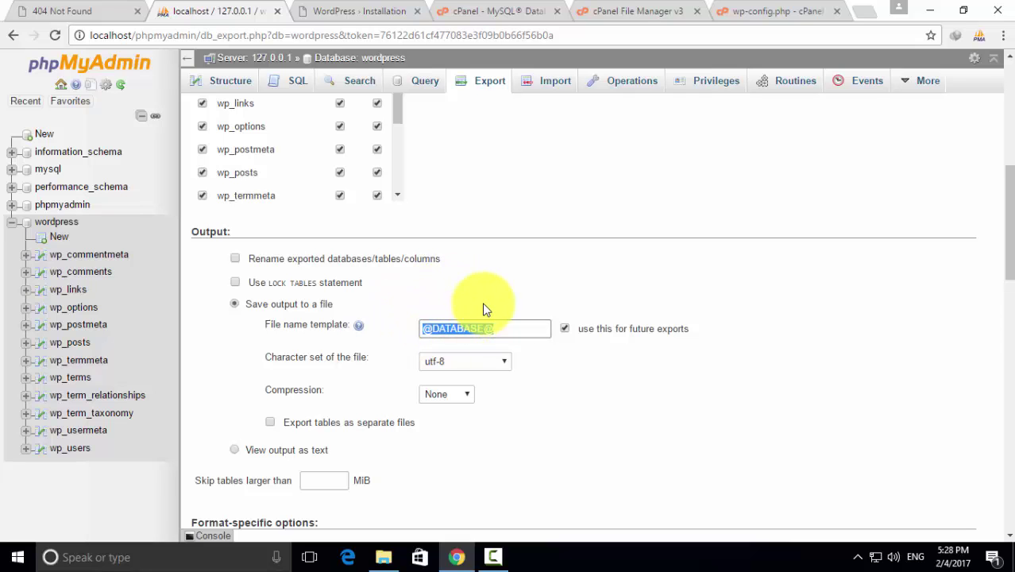
pyautogui.write('wp')
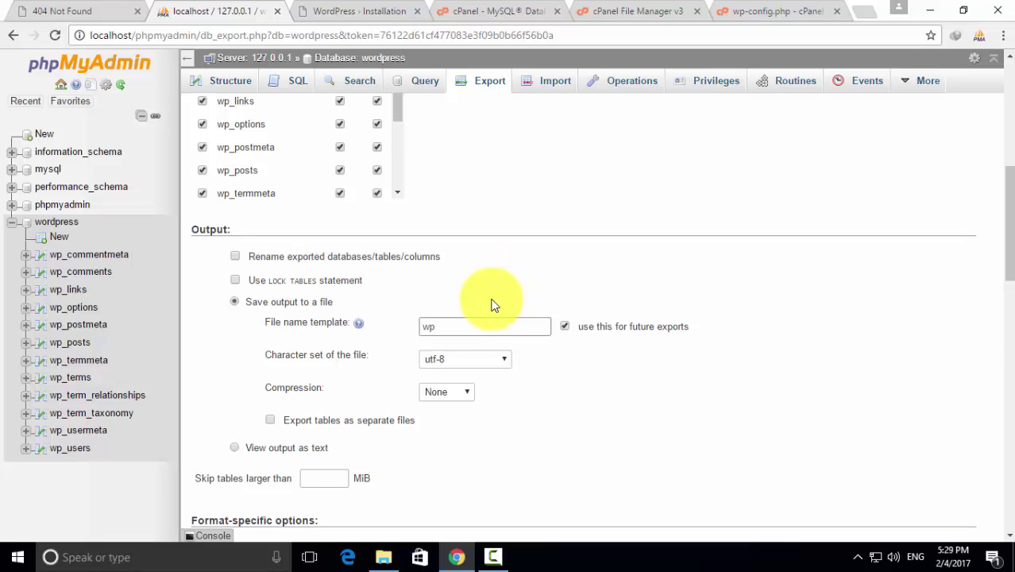
pyautogui.scroll(-10, 492, 304)
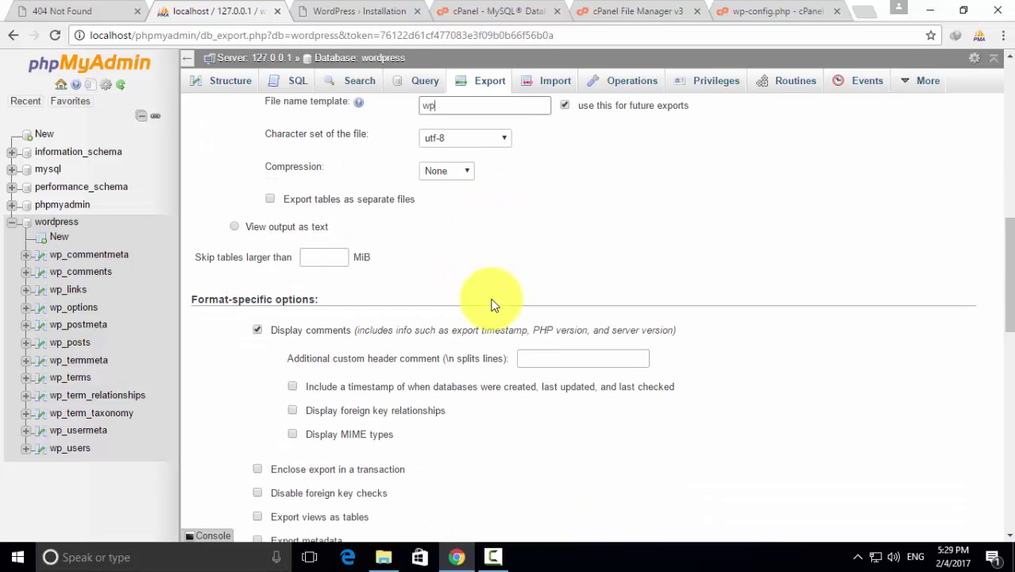
pyautogui.scroll(-4, 492, 304)
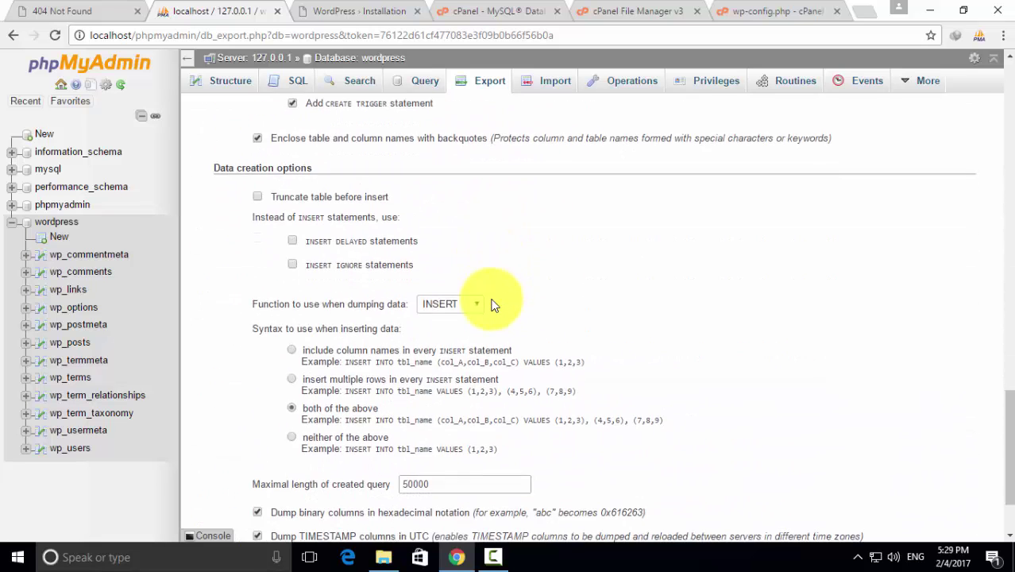
pyautogui.click(221, 479)
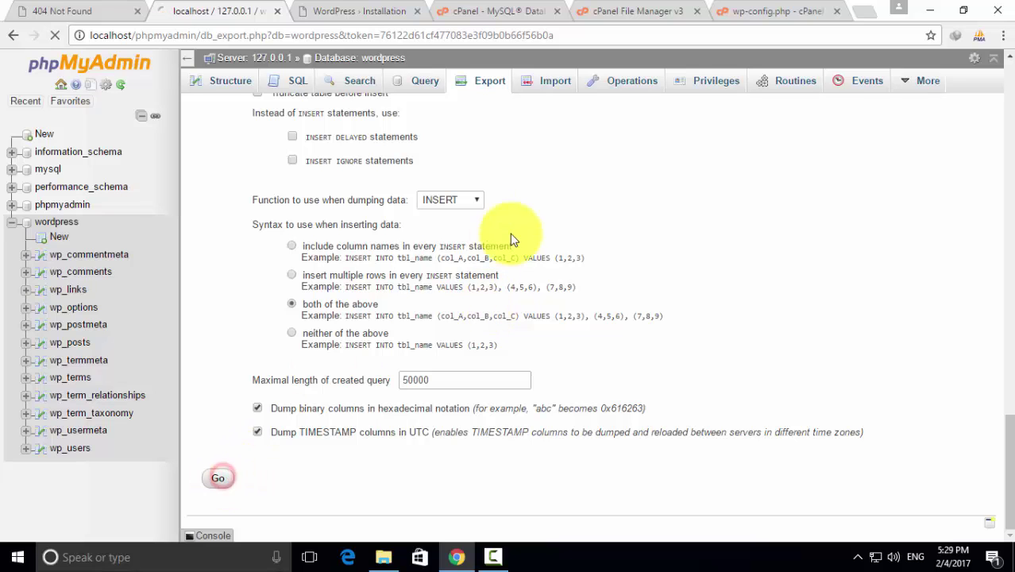
# Show the downloaded wp.sql in the Downloads folder and copy it
pyautogui.click(155, 524)
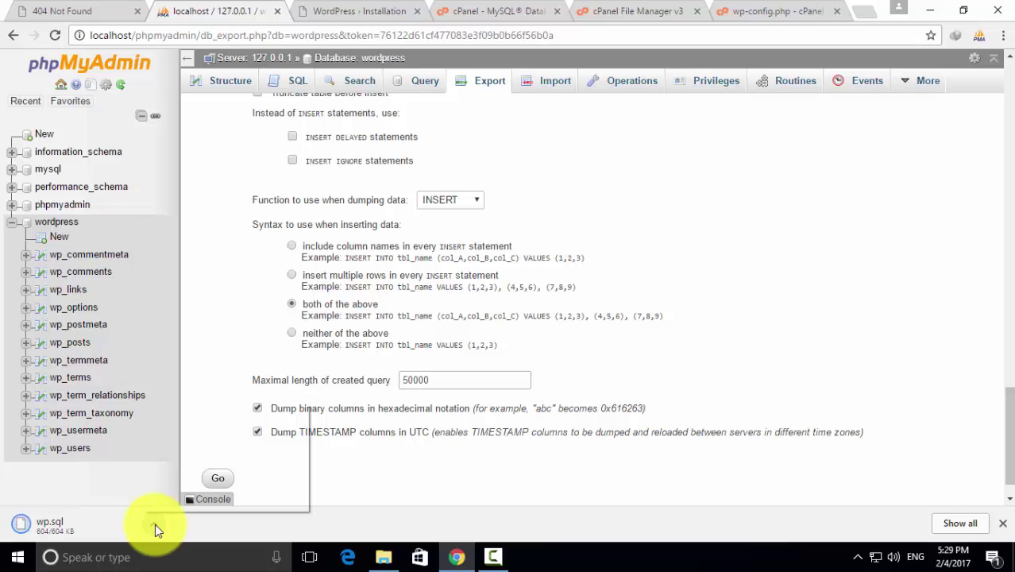
pyautogui.click(193, 479)
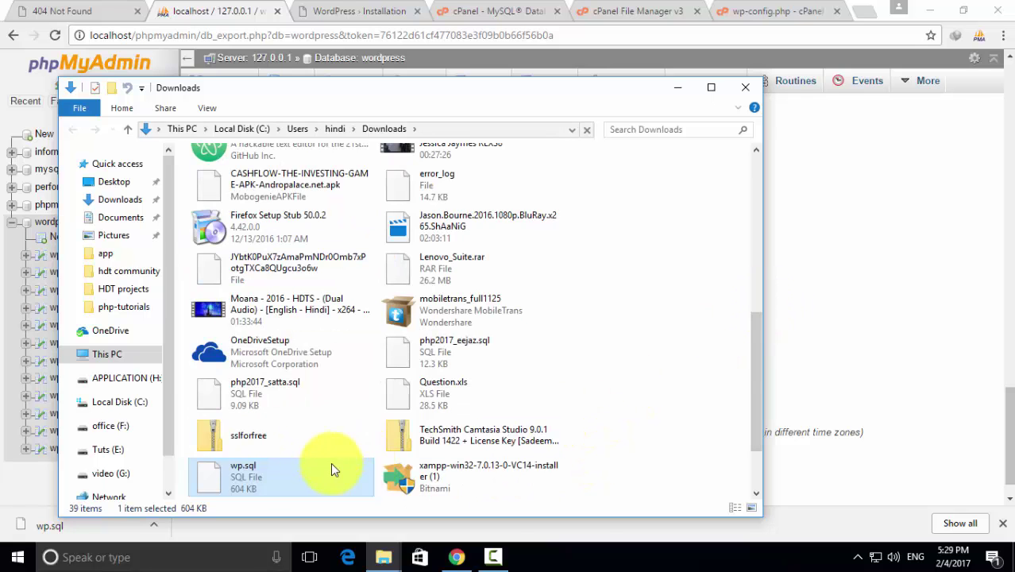
pyautogui.rightClick(270, 474)
pyautogui.click(318, 388)
# Paste wp.sql onto the desktop, close the folder windows, and restore the browser
pyautogui.click(745, 87)
pyautogui.click(921, 11)
pyautogui.rightClick(851, 35)
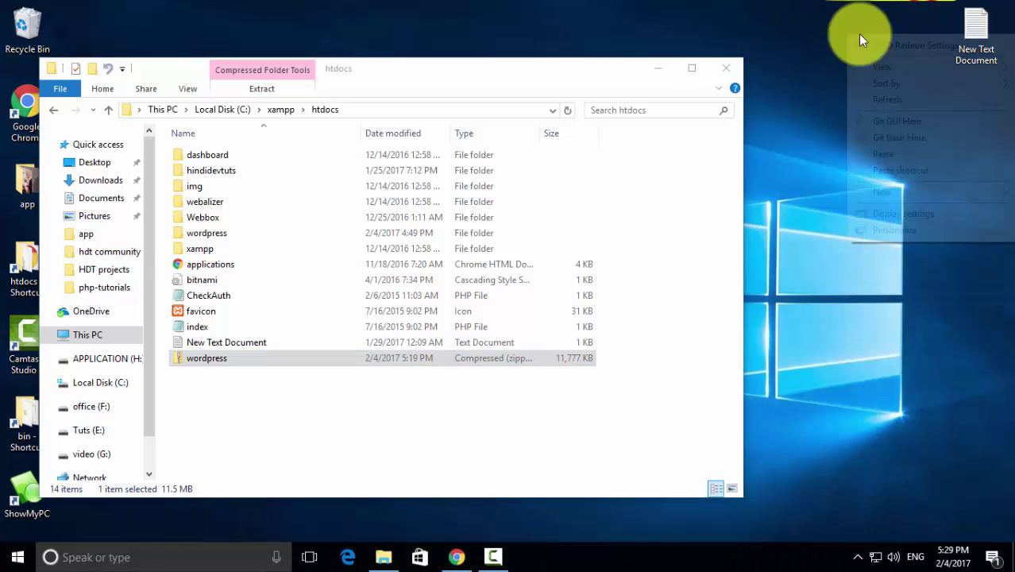
pyautogui.click(877, 154)
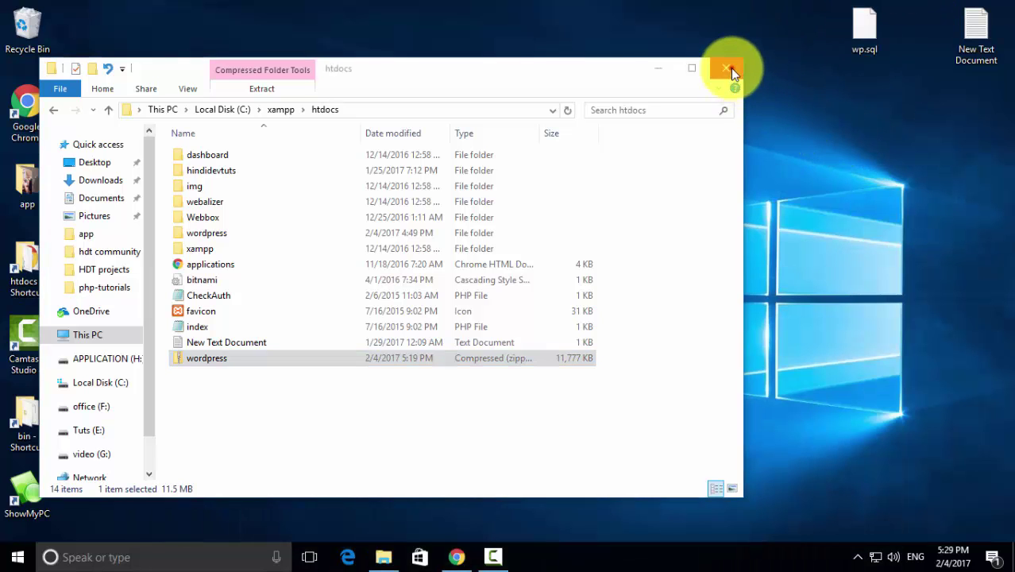
pyautogui.click(731, 67)
pyautogui.click(457, 556)
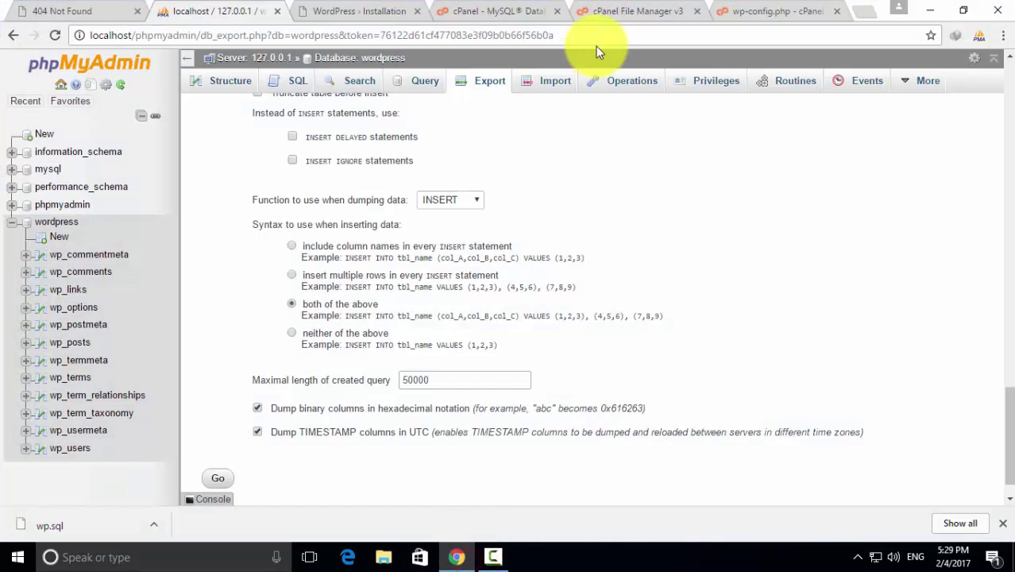
# Go from the MySQL Databases tab back to the cPanel home page via the logo
pyautogui.click(626, 10)
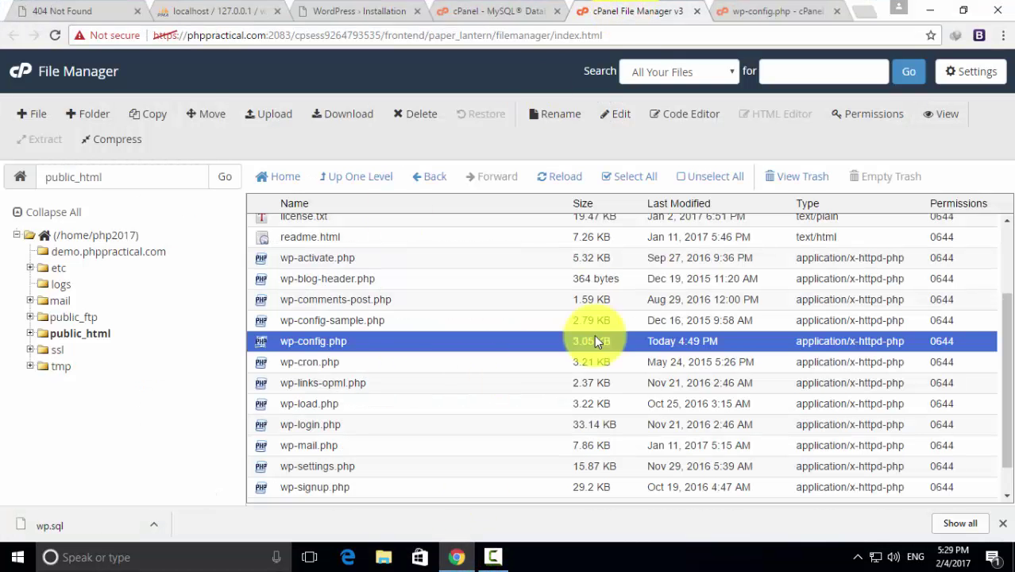
pyautogui.click(490, 9)
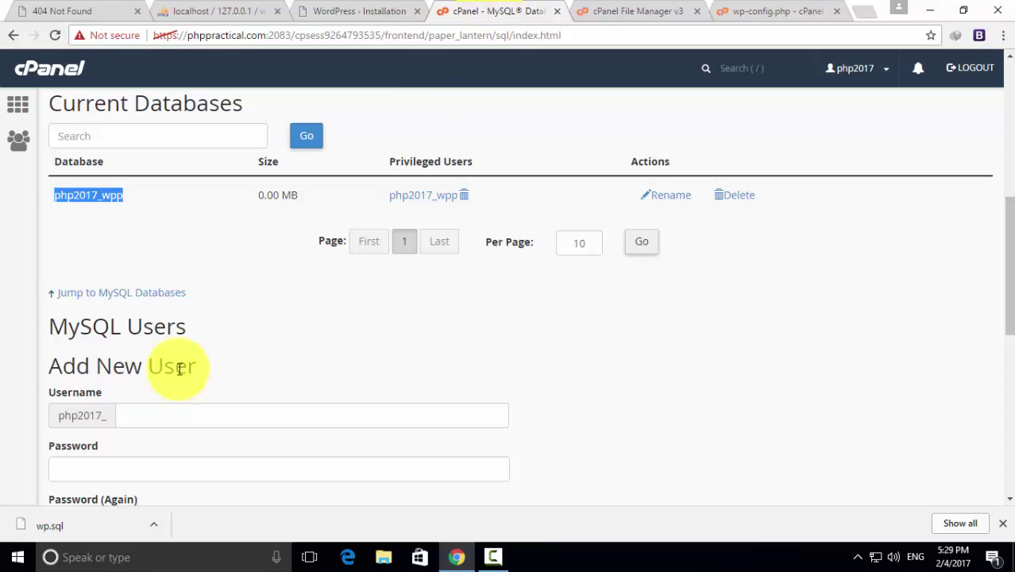
pyautogui.scroll(6, 359, 374)
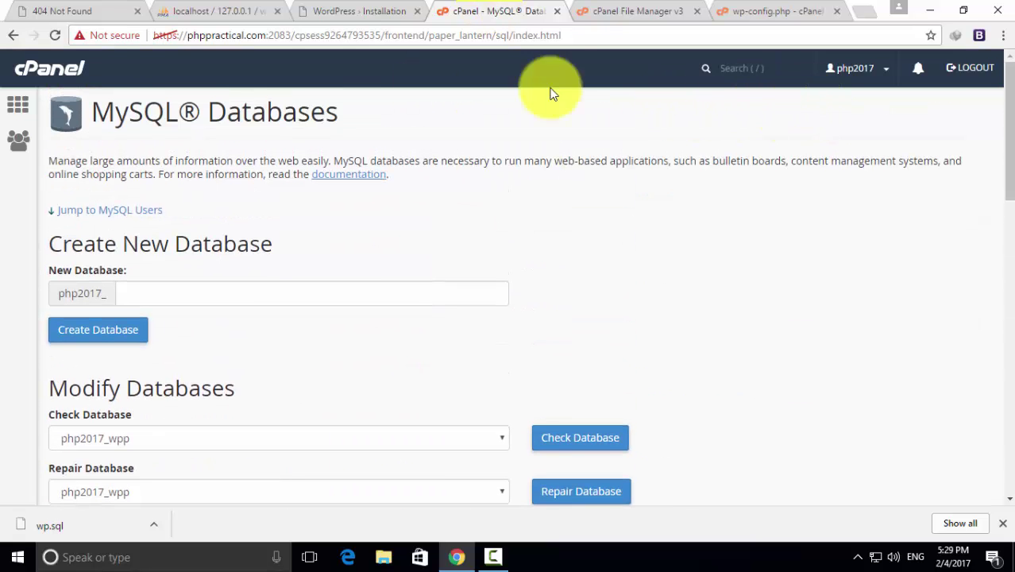
pyautogui.click(64, 65)
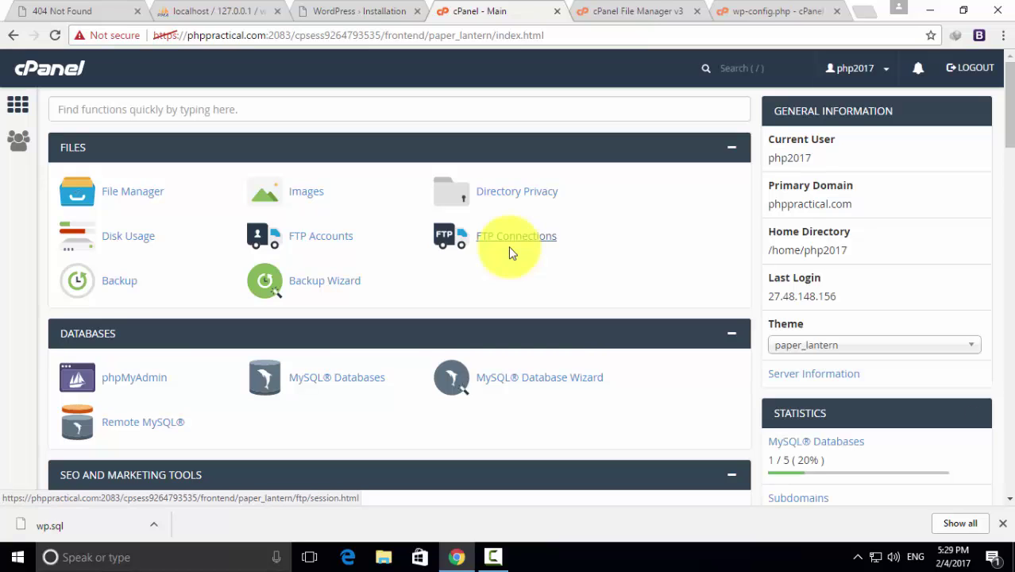
# Open the Import page for the php2017_wpp database in the live phpMyAdmin
pyautogui.click(143, 379)
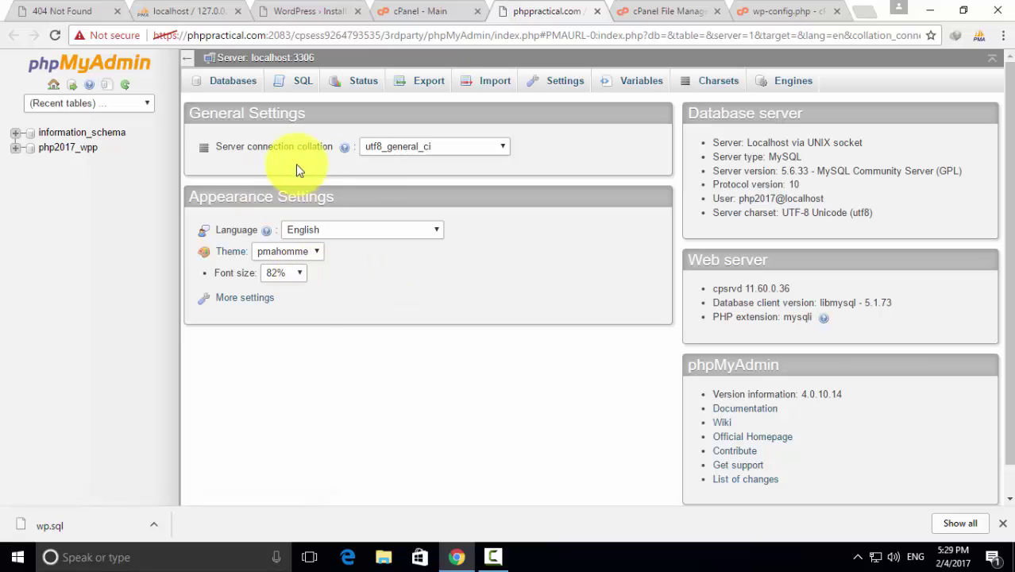
pyautogui.click(69, 149)
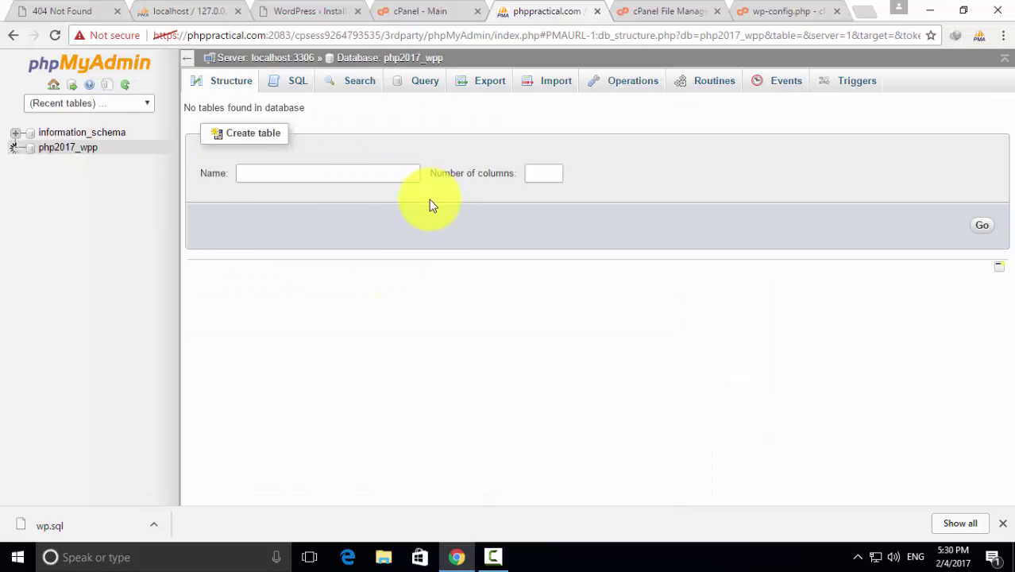
pyautogui.click(548, 83)
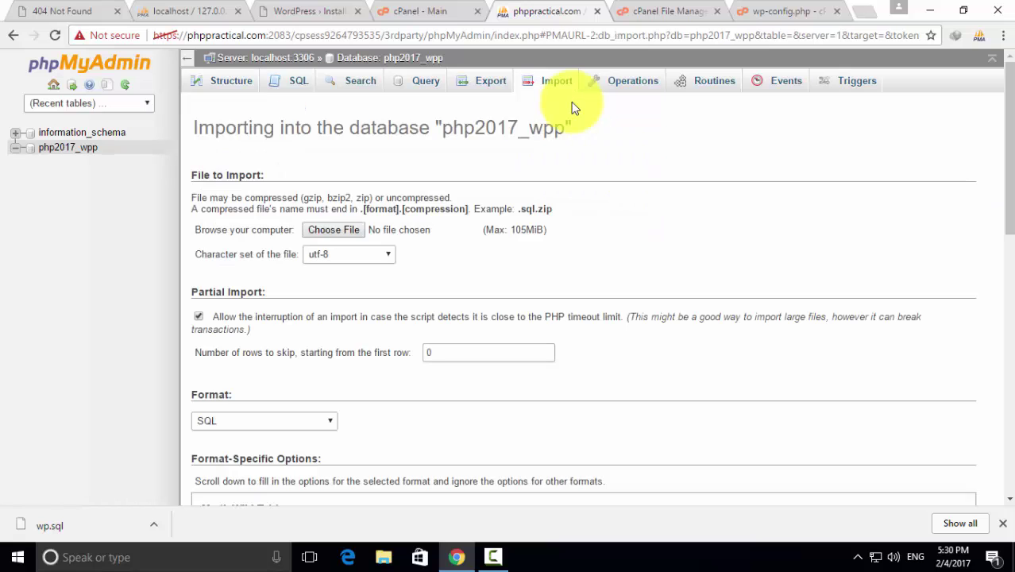
# Import wp.sql from the Desktop into php2017_wpp
pyautogui.click(335, 230)
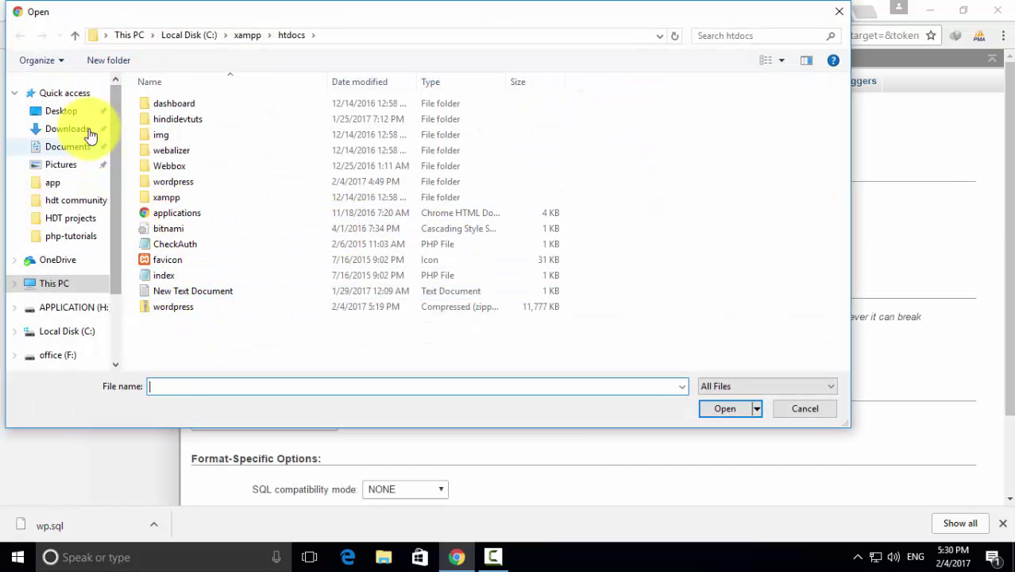
pyautogui.click(70, 110)
pyautogui.click(647, 131)
pyautogui.click(725, 409)
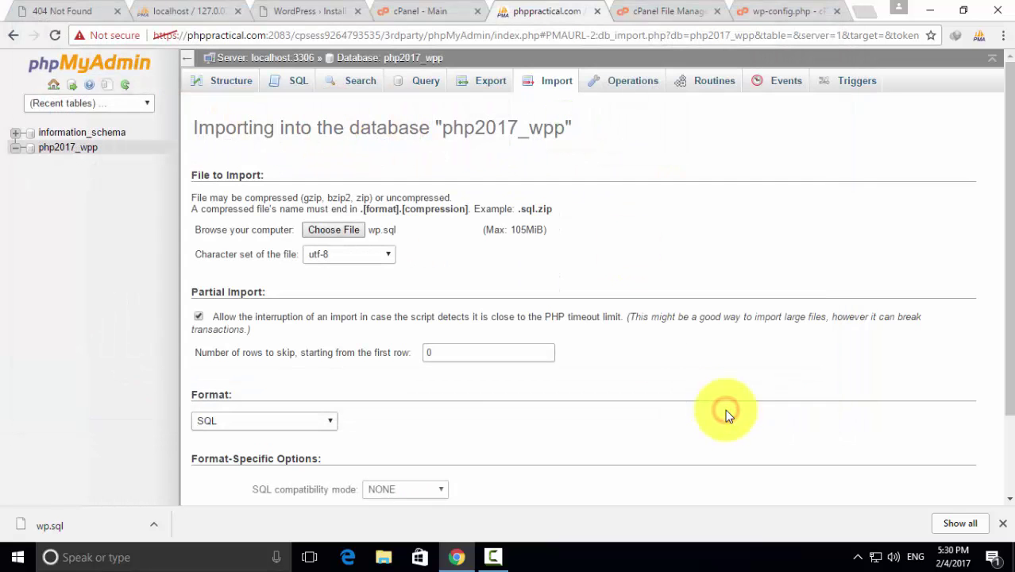
pyautogui.scroll(-2, 359, 387)
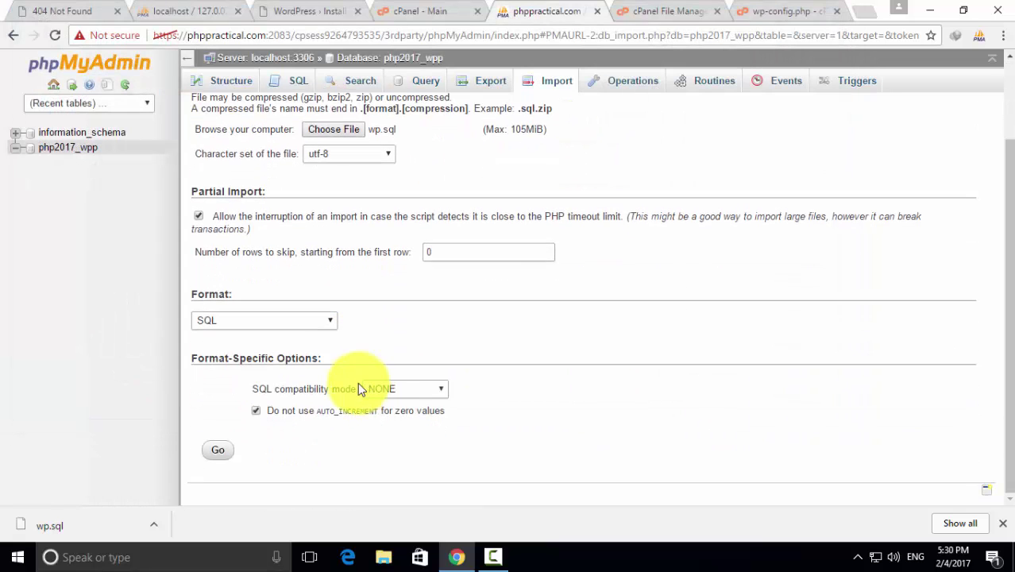
pyautogui.click(214, 450)
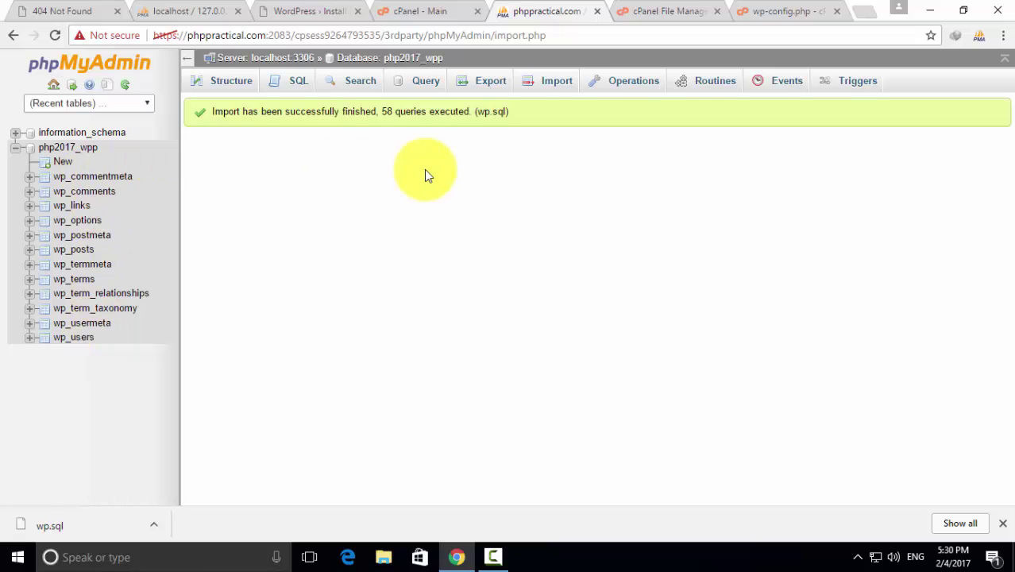
# Strip wp-admin/install.php from the address to load the migrated phppractical.com homepage, then scroll through it
pyautogui.click(426, 8)
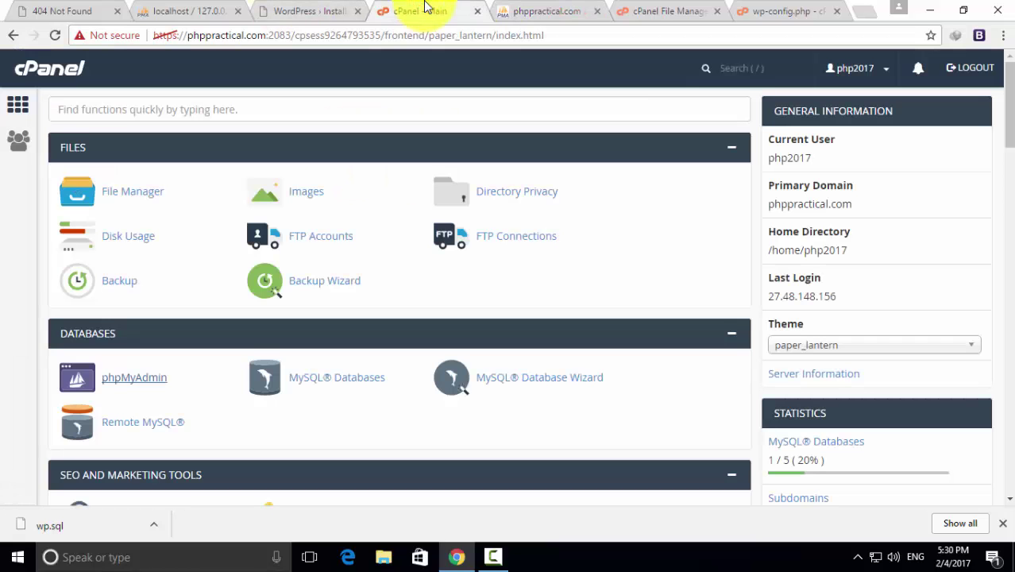
pyautogui.click(317, 10)
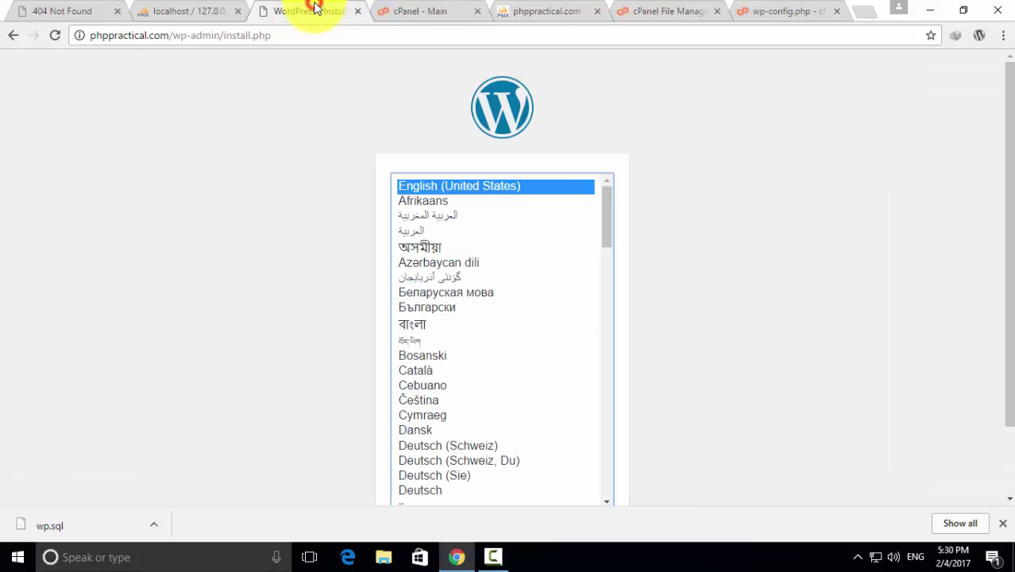
pyautogui.moveTo(281, 36); pyautogui.dragTo(178, 37)
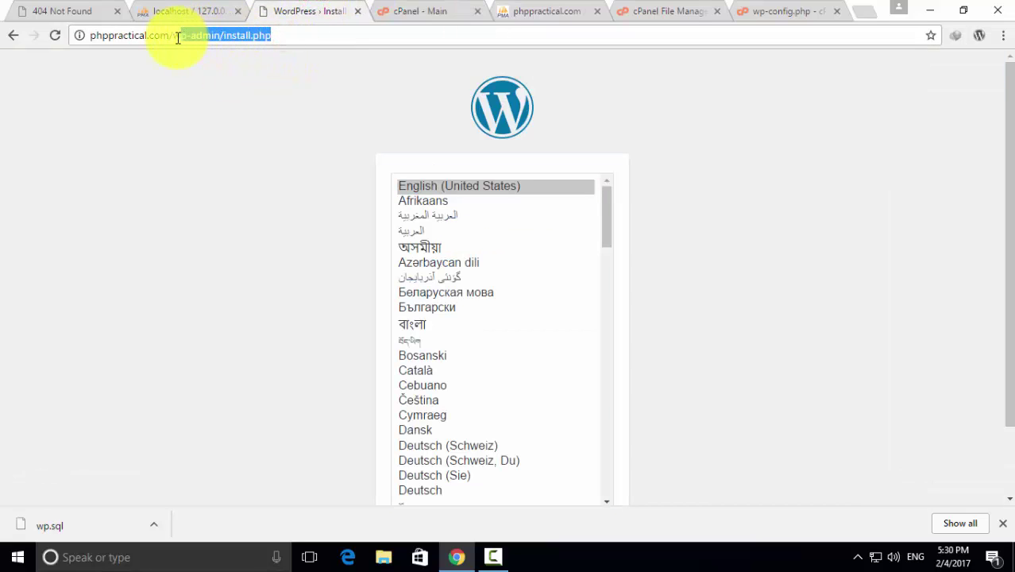
pyautogui.press('BackSpace')
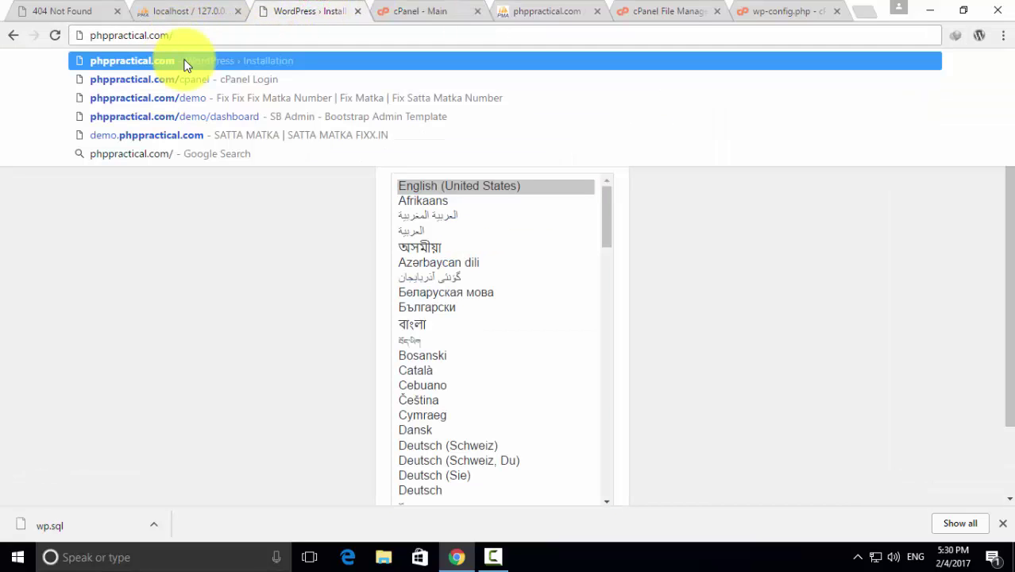
pyautogui.click(183, 63)
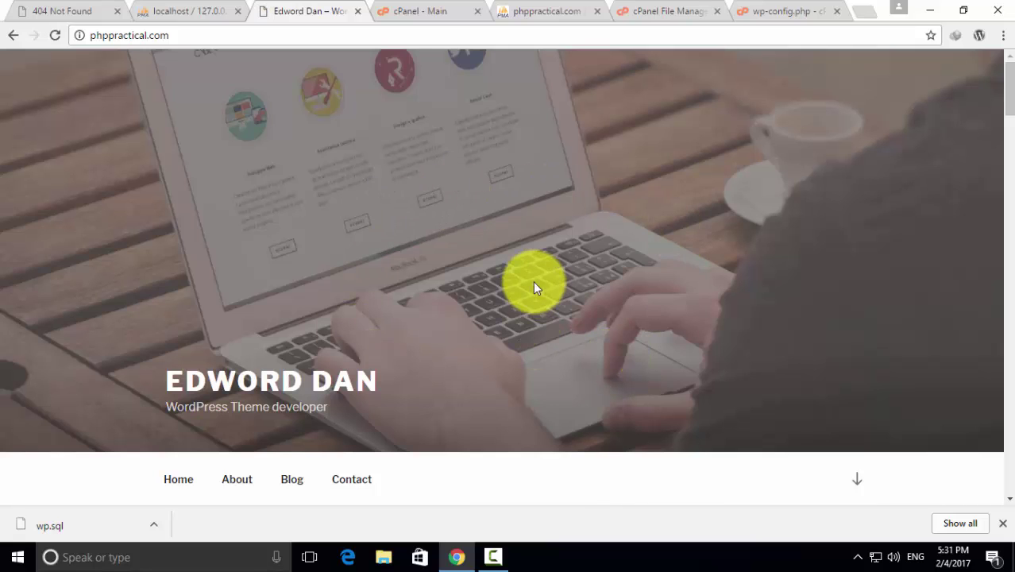
pyautogui.click(179, 35)
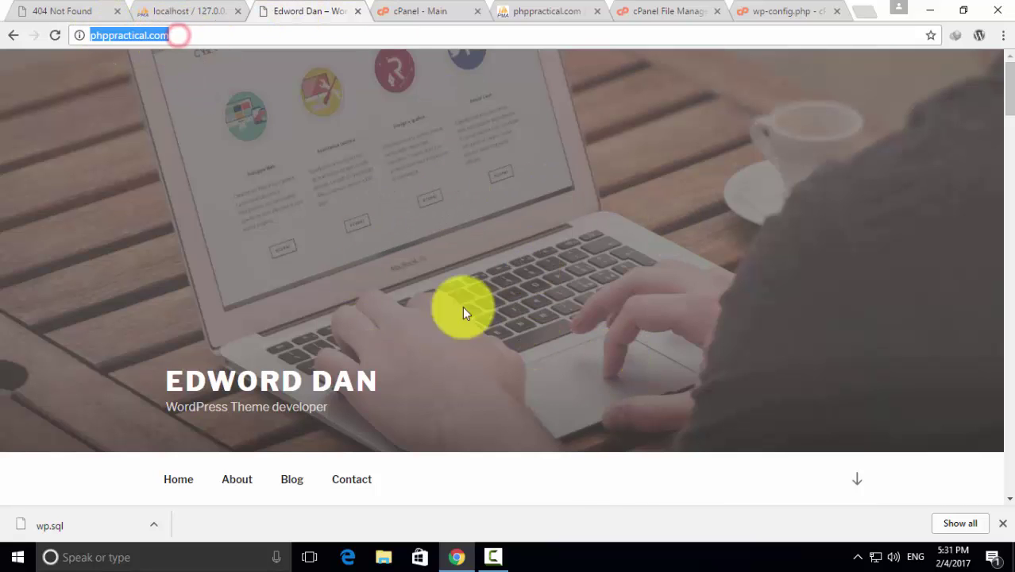
pyautogui.scroll(-15, 600, 231)
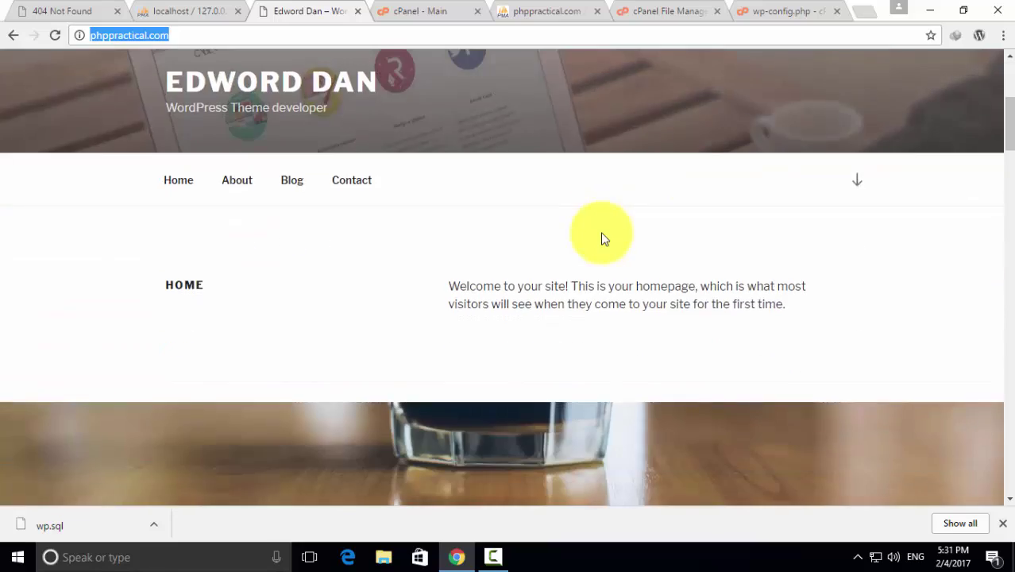
pyautogui.scroll(-15, 600, 232)
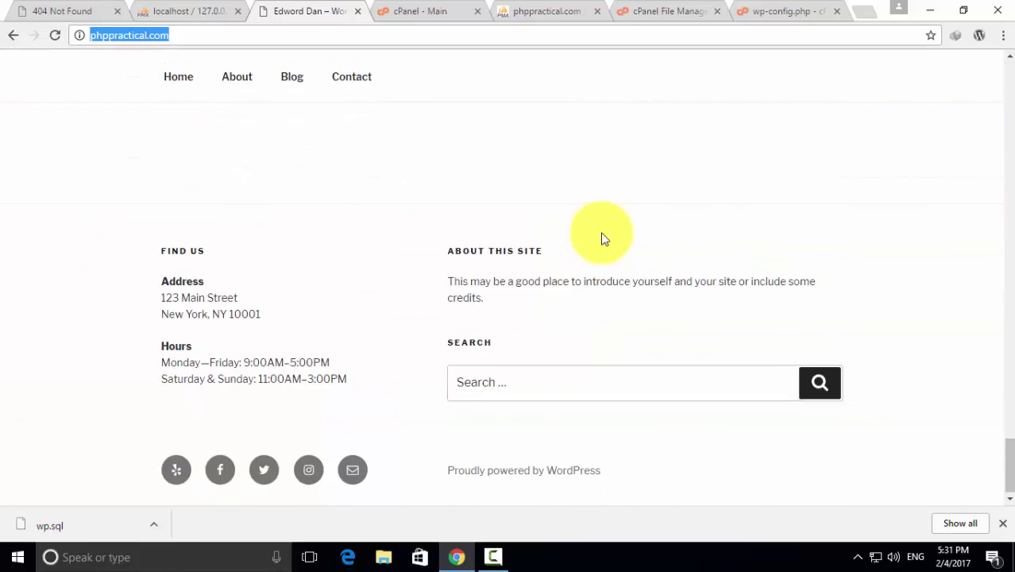
pyautogui.scroll(10, 601, 238)
pyautogui.scroll(8, 601, 232)
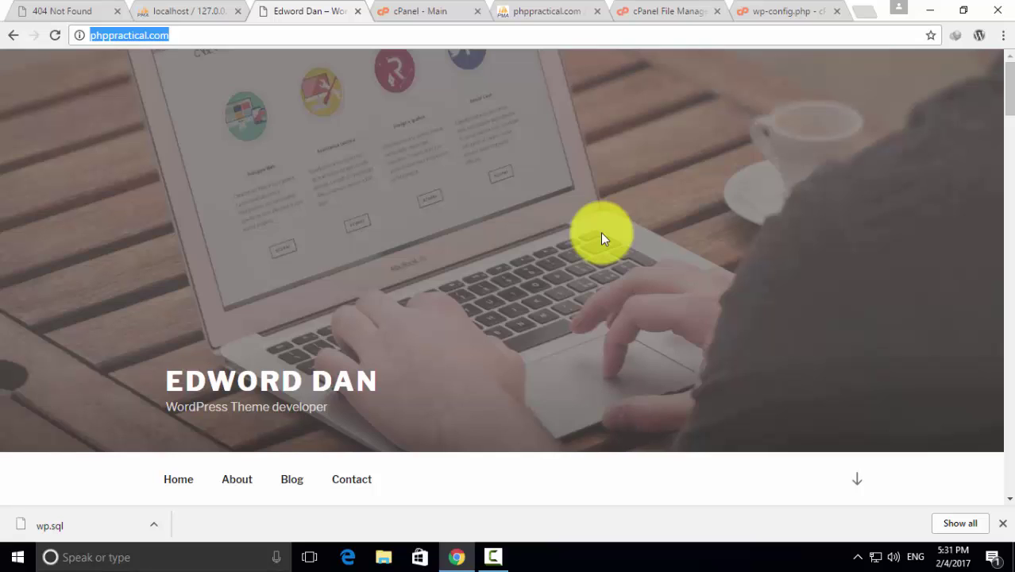
# Review the local export, live import result and live homepage tabs
pyautogui.click(151, 8)
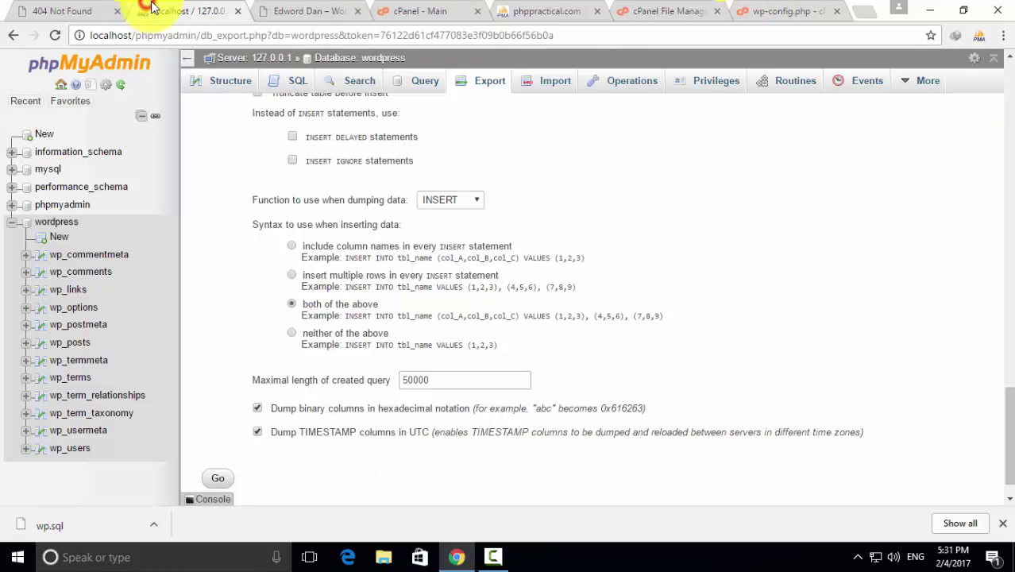
pyautogui.click(540, 9)
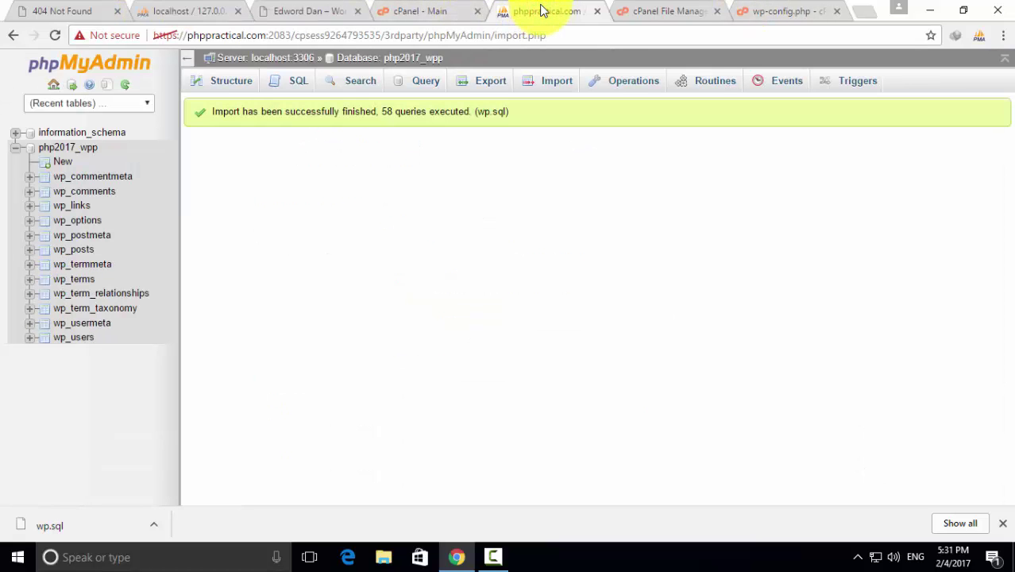
pyautogui.click(208, 10)
pyautogui.click(349, 8)
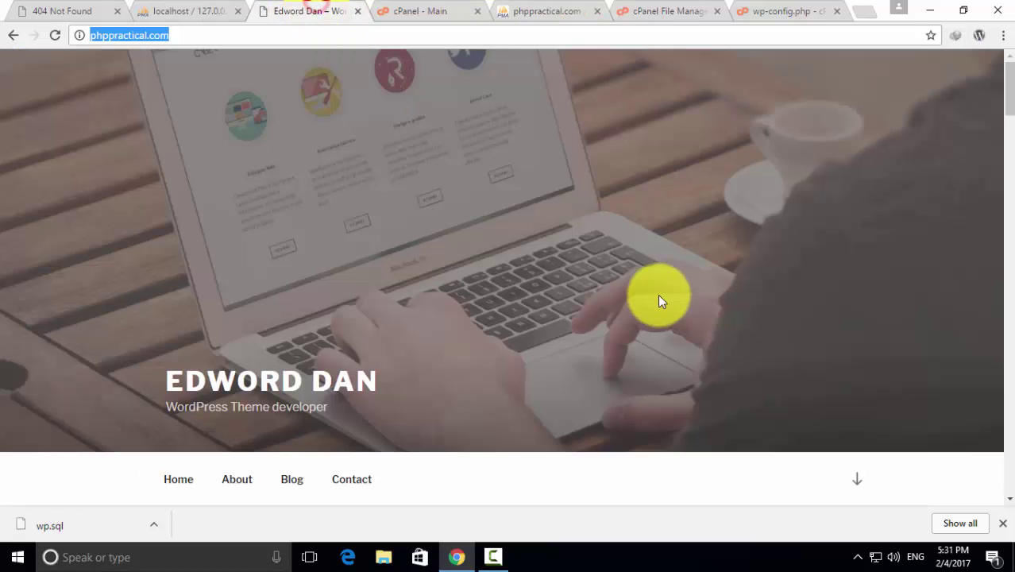
pyautogui.click(214, 34)
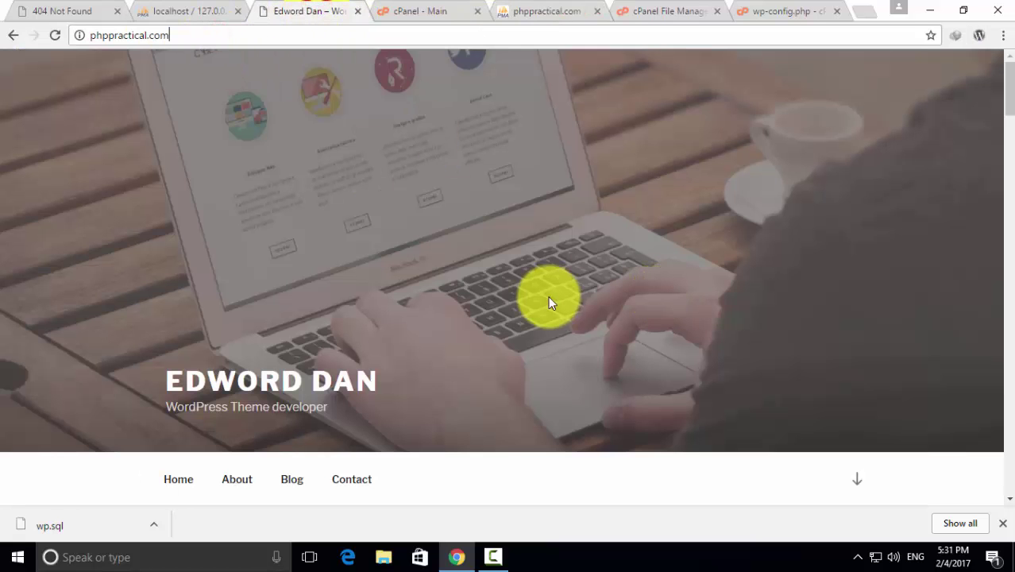
pyautogui.scroll(-3, 550, 307)
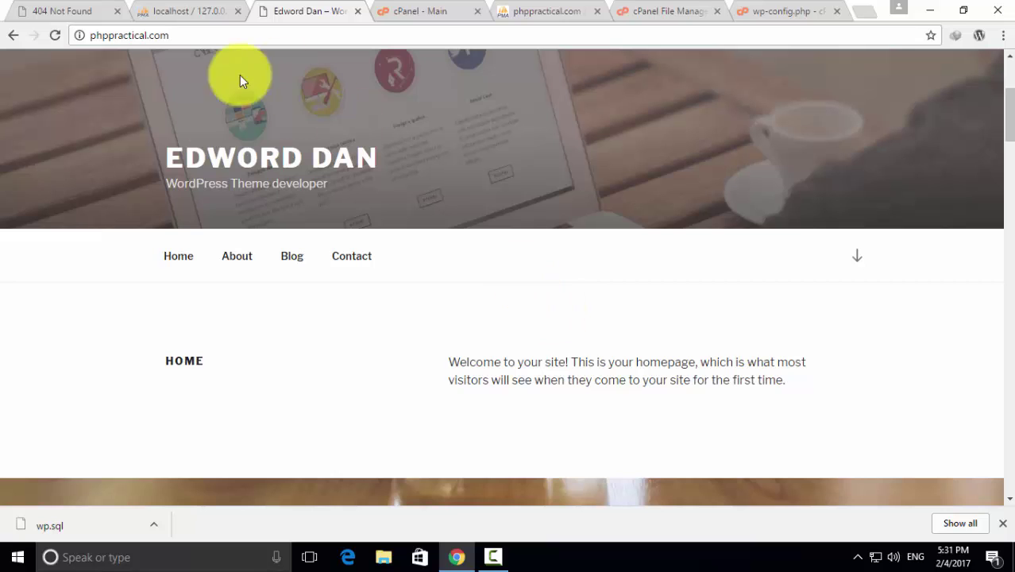
pyautogui.scroll(-2, 403, 192)
pyautogui.scroll(4, 403, 192)
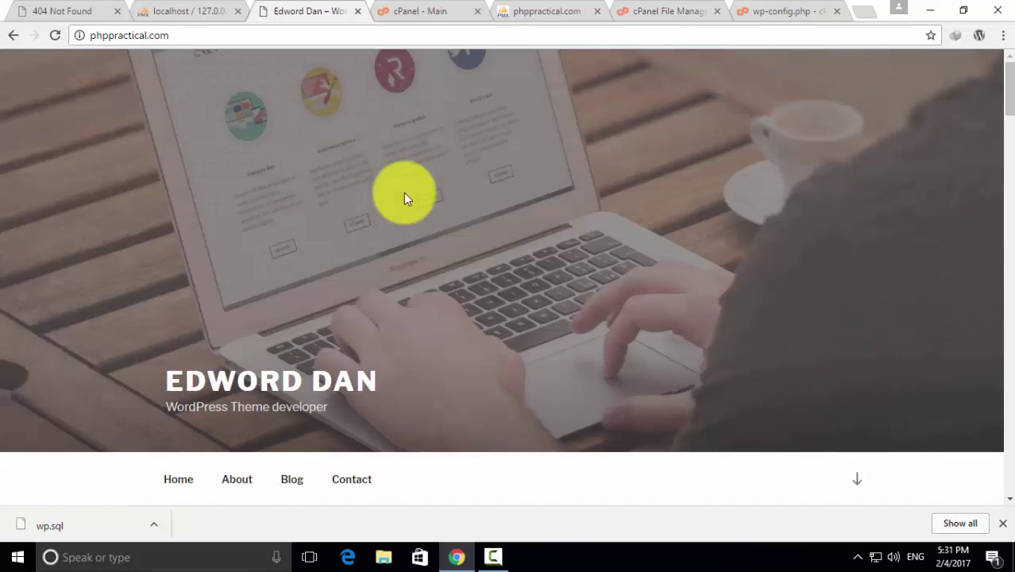
# Close the cPanel, live phpMyAdmin, File Manager and wp-config tabs
pyautogui.click(99, 13)
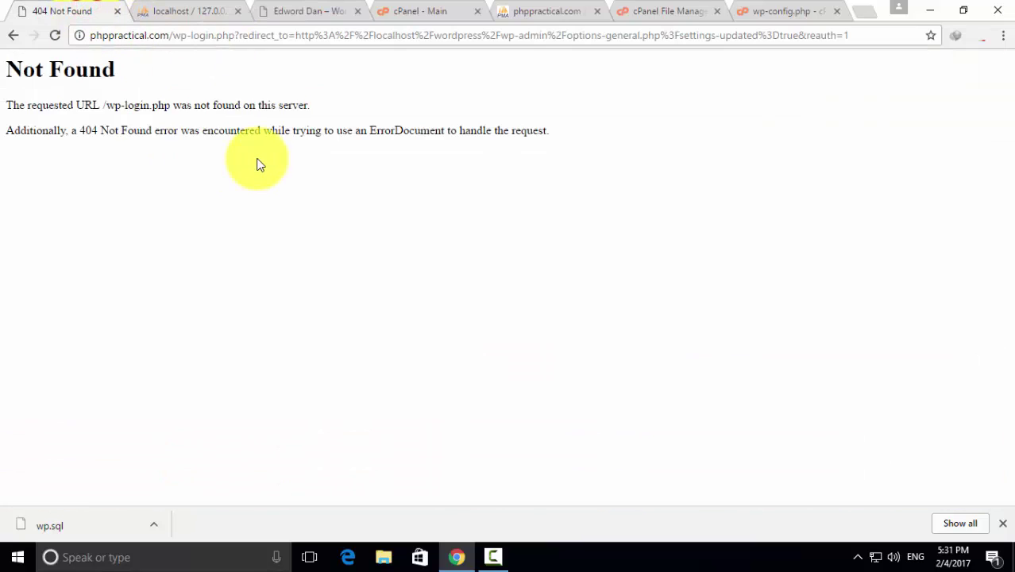
pyautogui.click(213, 7)
pyautogui.click(298, 6)
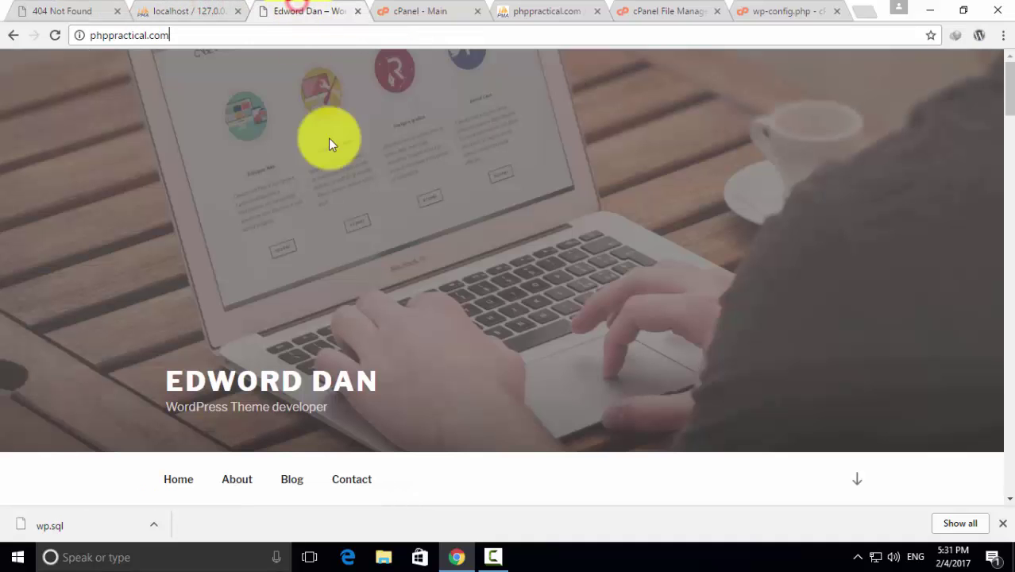
pyautogui.click(443, 9)
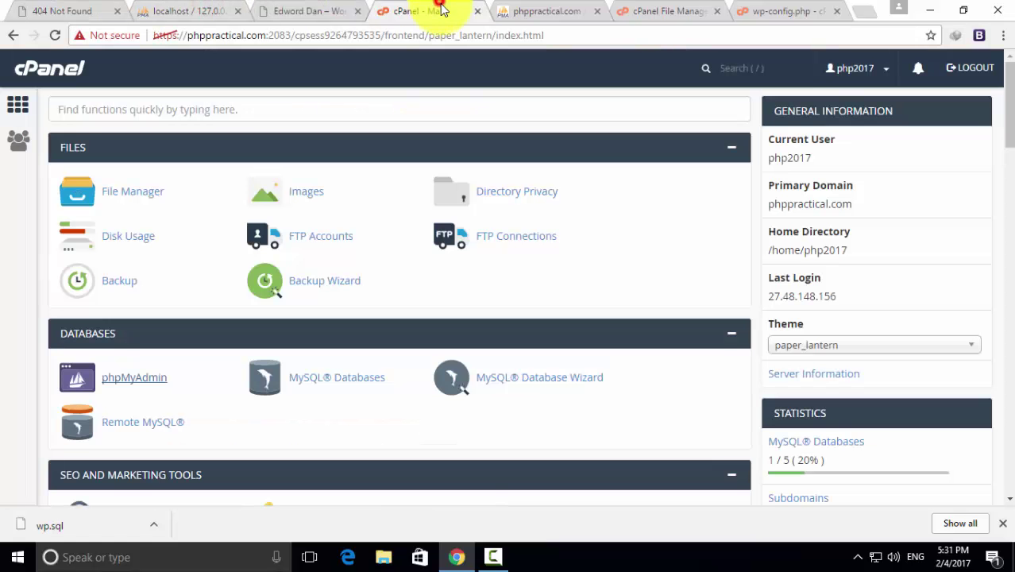
pyautogui.click(476, 12)
pyautogui.click(476, 12)
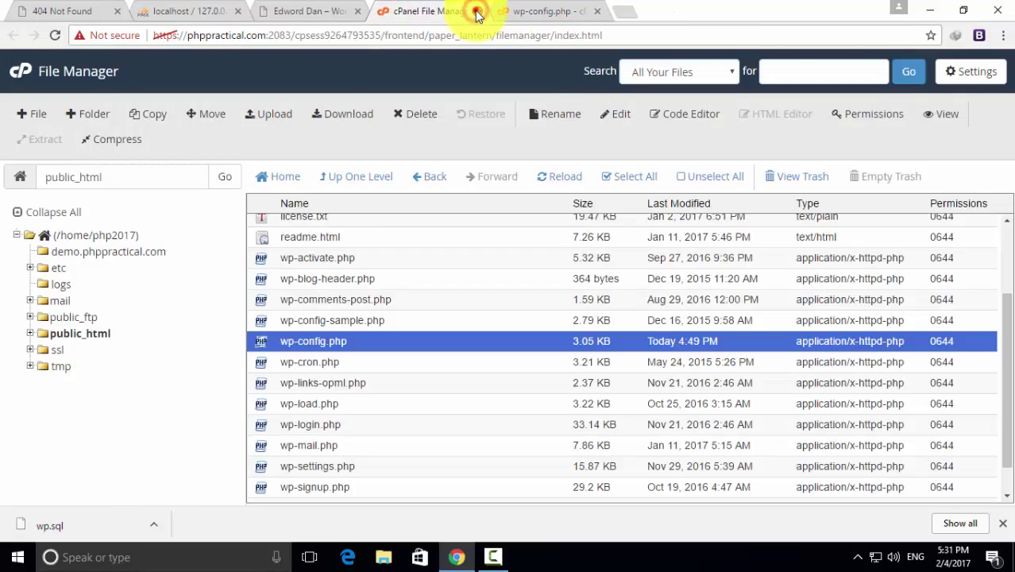
pyautogui.click(476, 12)
pyautogui.click(476, 12)
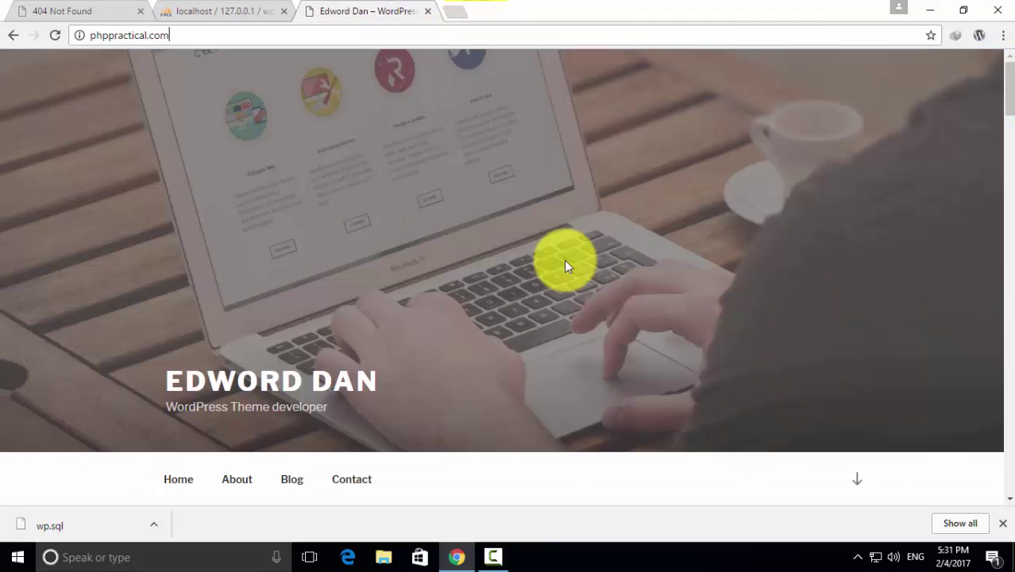
# Enter localhost/wordpress in the 404 tab's address bar
pyautogui.scroll(-4, 515, 306)
pyautogui.scroll(4, 514, 306)
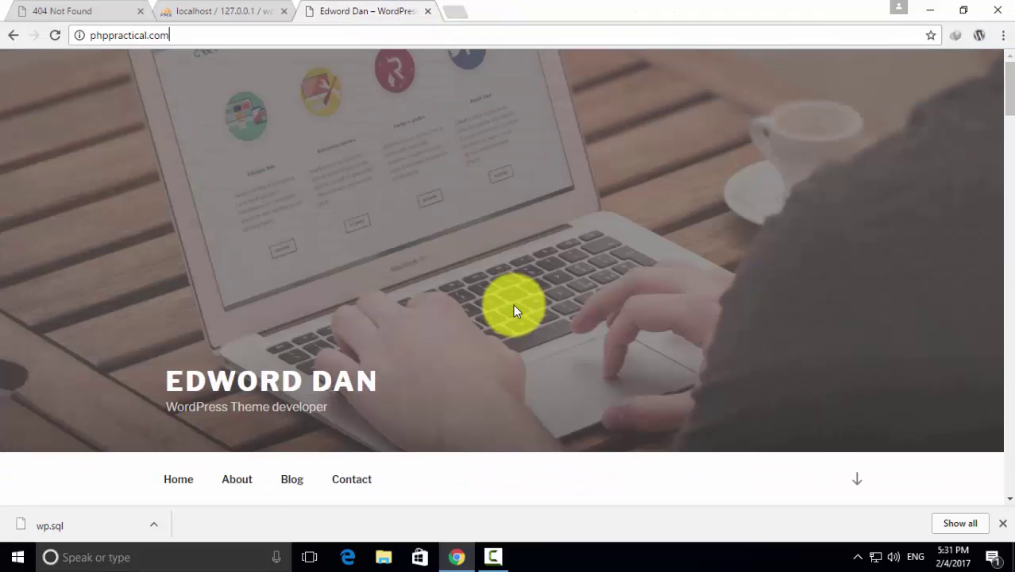
pyautogui.click(242, 8)
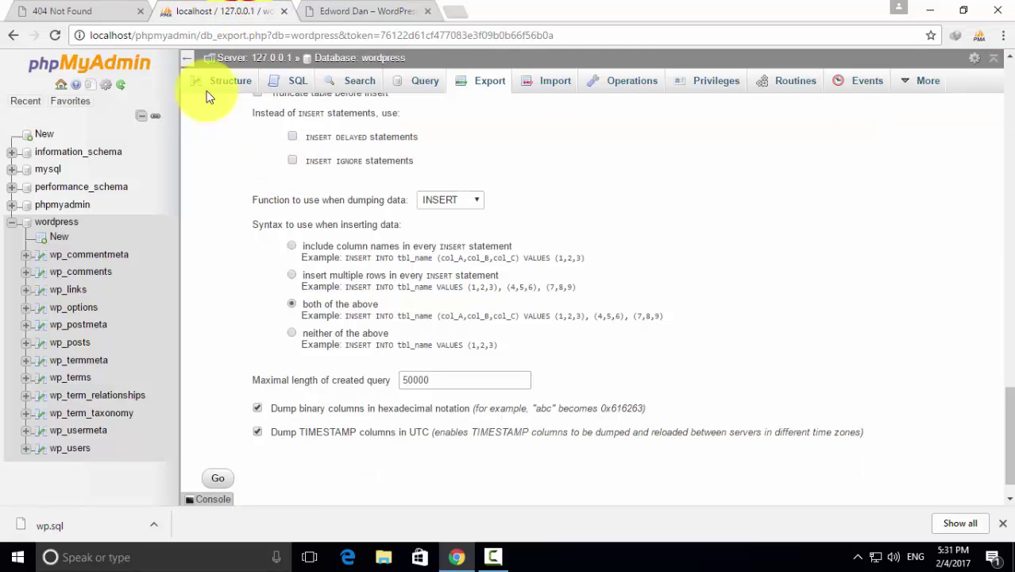
pyautogui.click(106, 8)
pyautogui.click(195, 34)
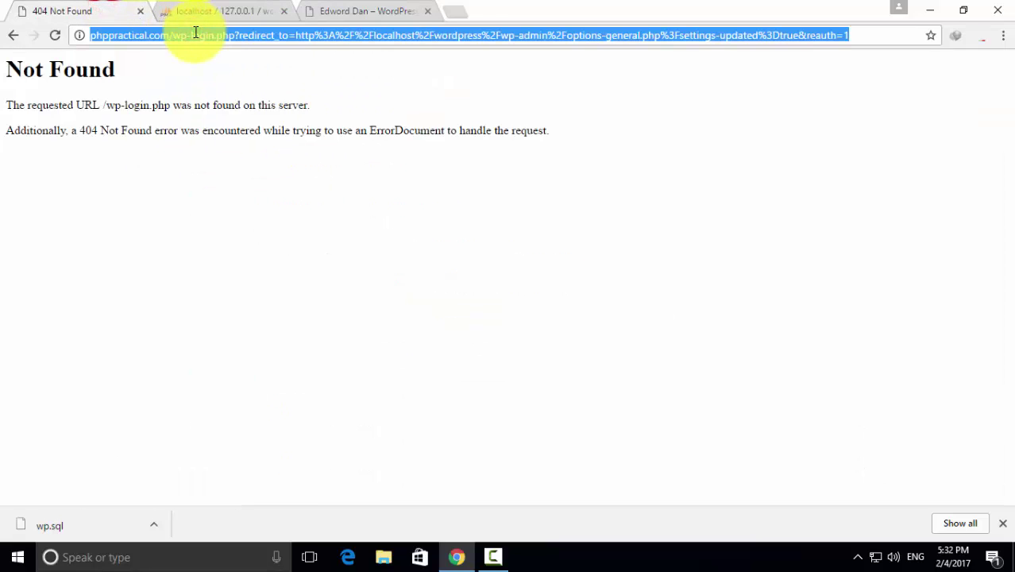
pyautogui.write('loca')
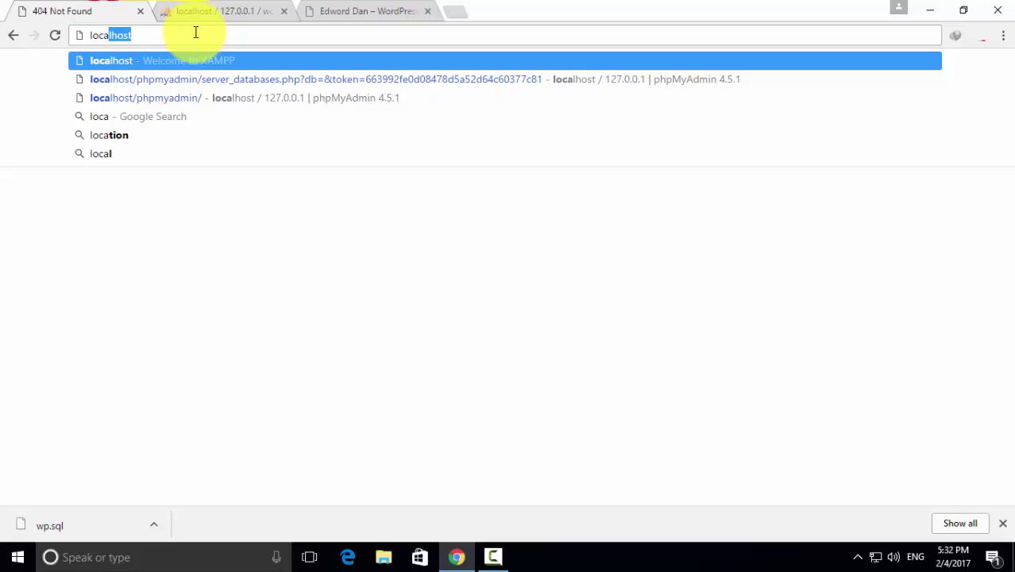
pyautogui.write('lhost')
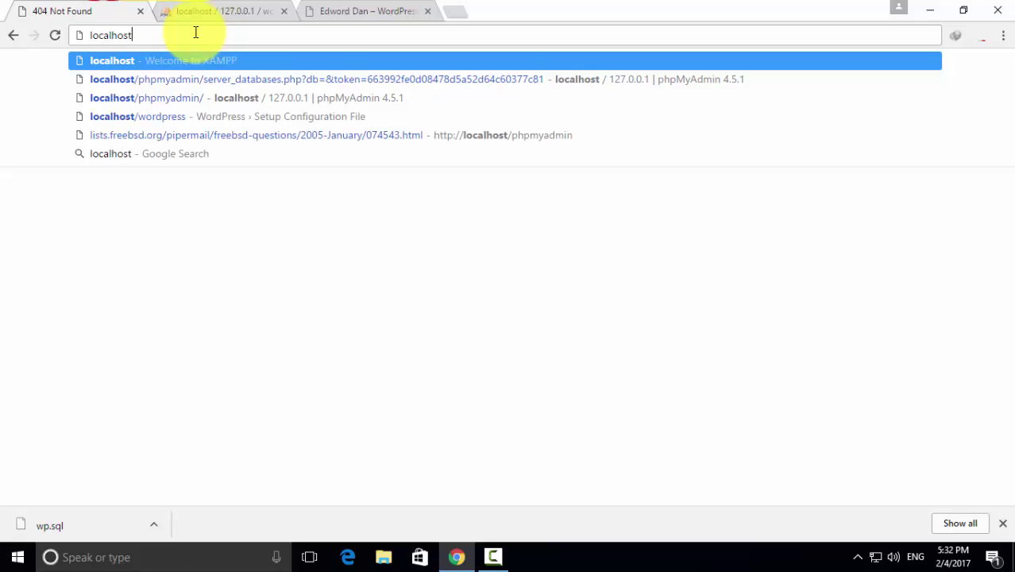
pyautogui.write('/wordpress')
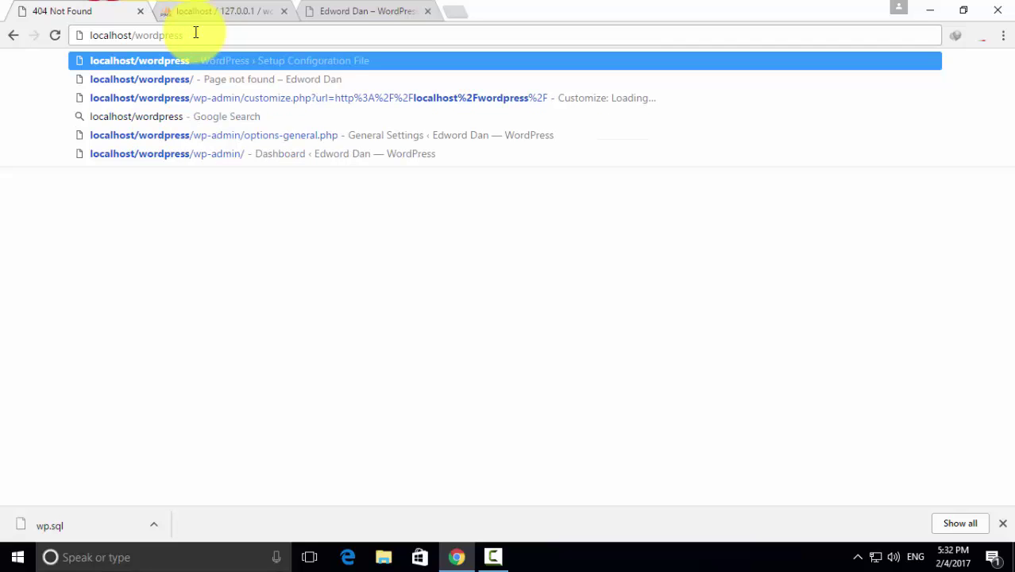
# Load localhost/wordpress, showing the 'Oops! That page can't be found' page, then return to local phpMyAdmin
pyautogui.press('Return')
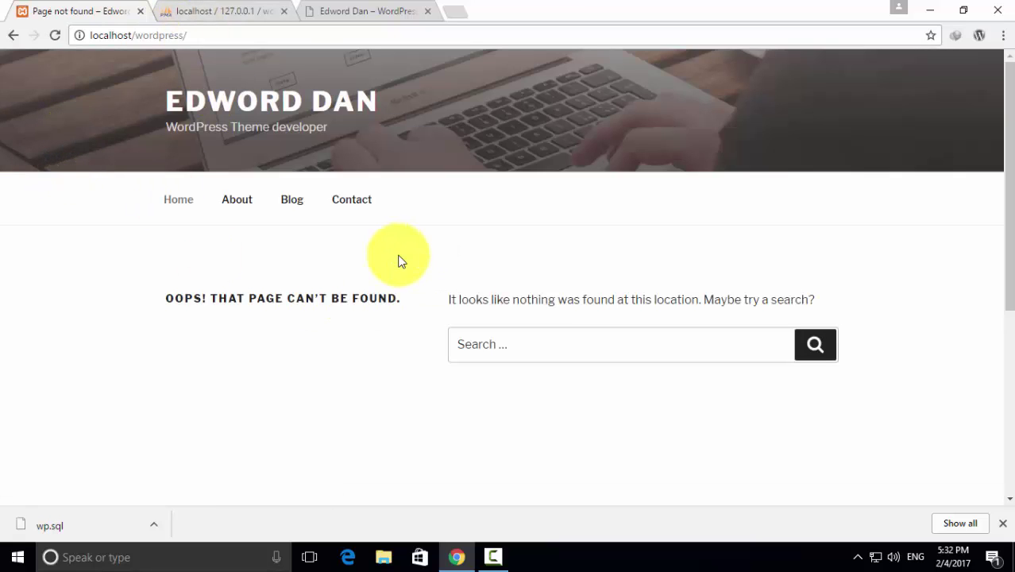
pyautogui.moveTo(160, 303); pyautogui.dragTo(403, 301)
pyautogui.scroll(-2, 404, 347)
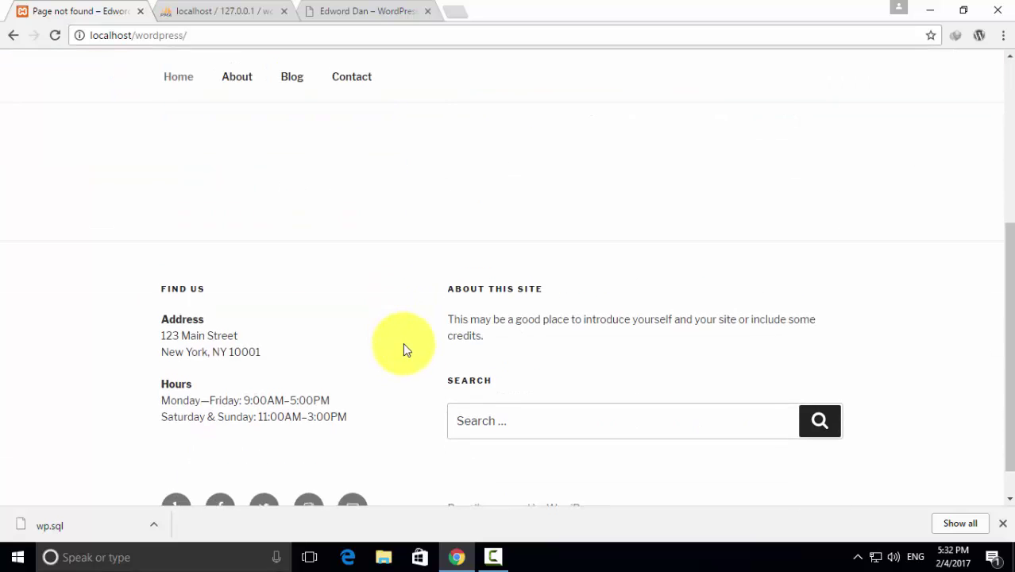
pyautogui.scroll(2, 405, 349)
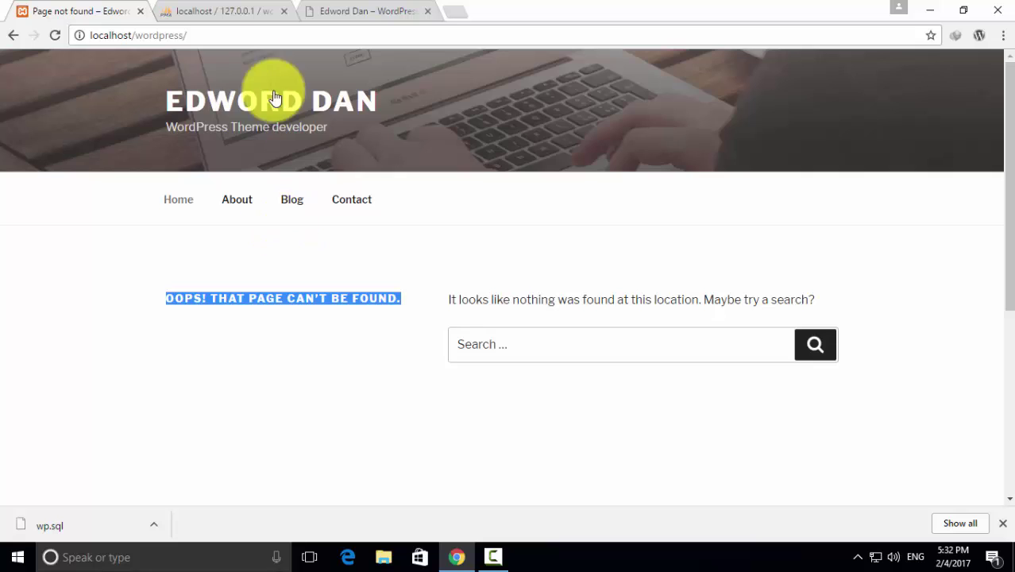
pyautogui.click(219, 11)
pyautogui.scroll(3, 378, 245)
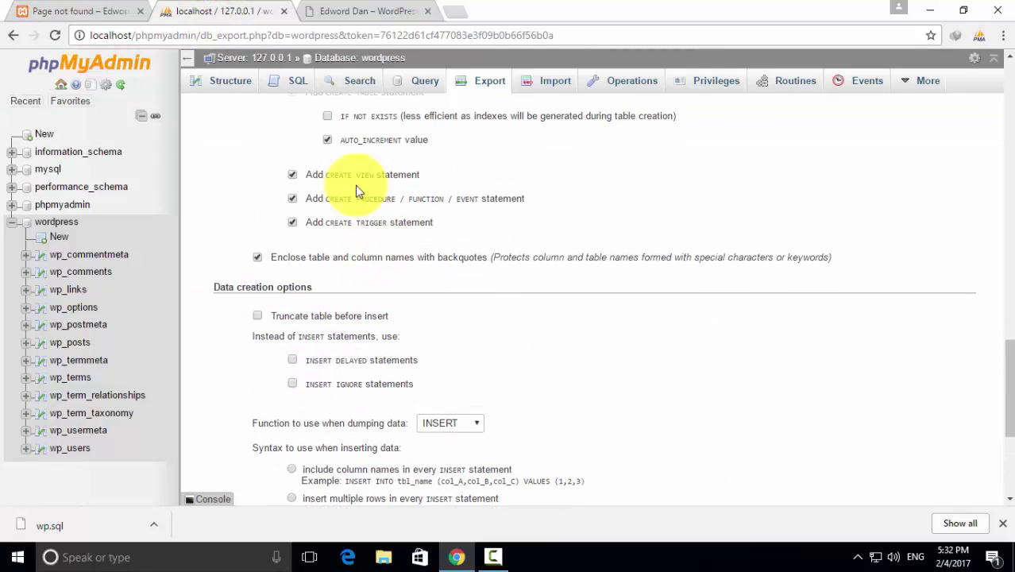
pyautogui.click(352, 10)
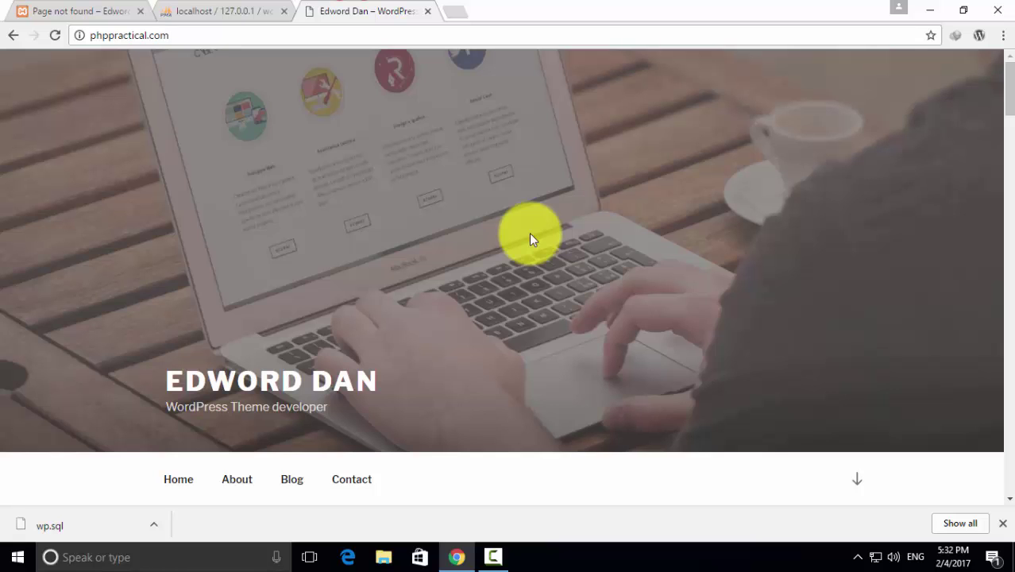
pyautogui.click(232, 10)
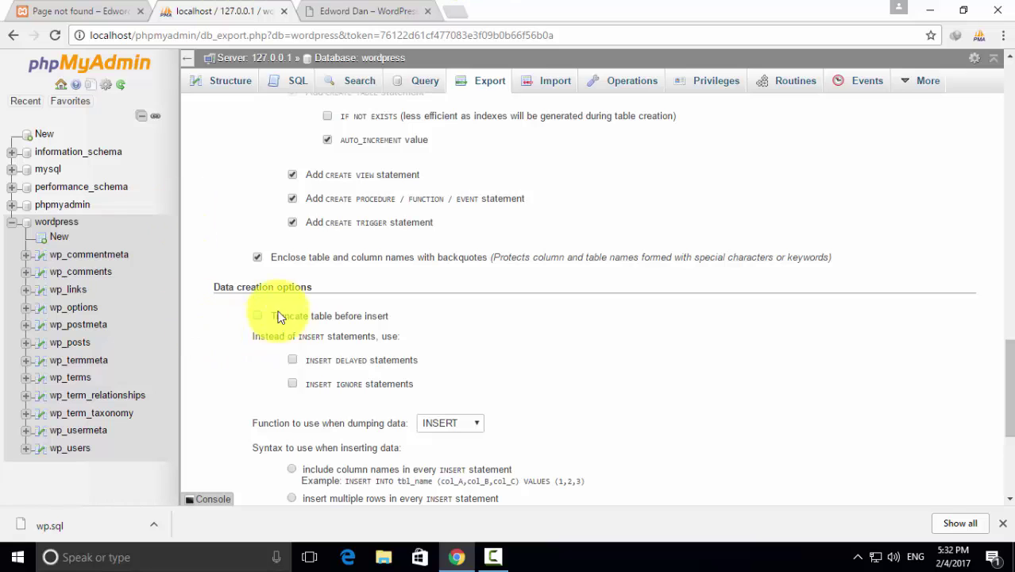
pyautogui.click(48, 223)
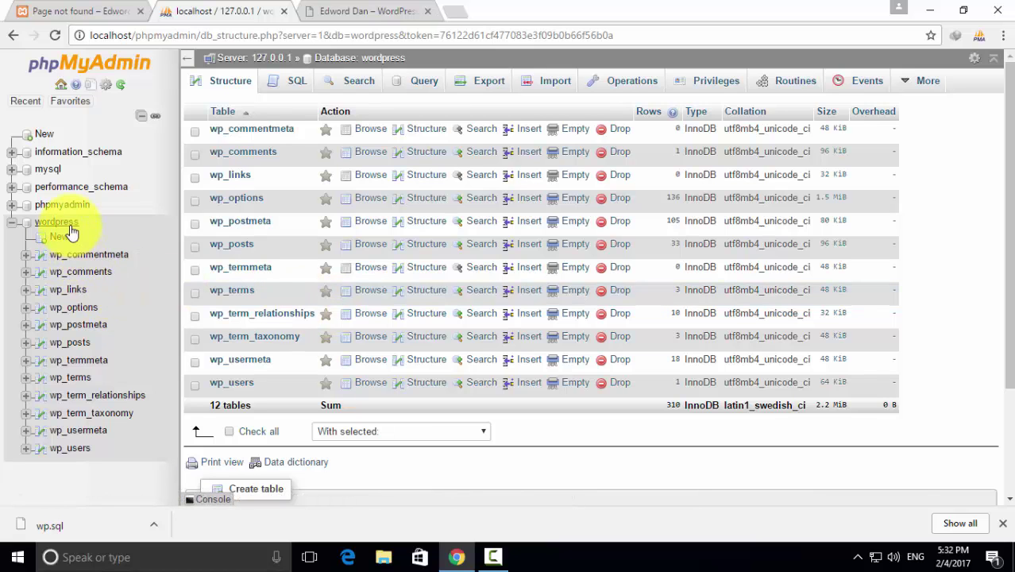
pyautogui.click(70, 308)
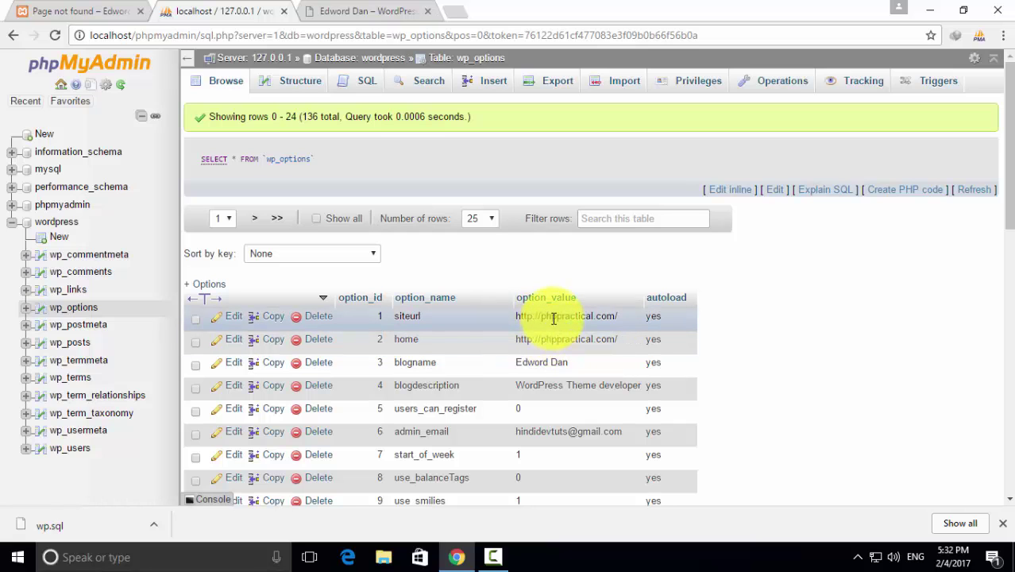
# Open the siteurl row for editing and copy the local address localhost/wordpress/
pyautogui.click(230, 318)
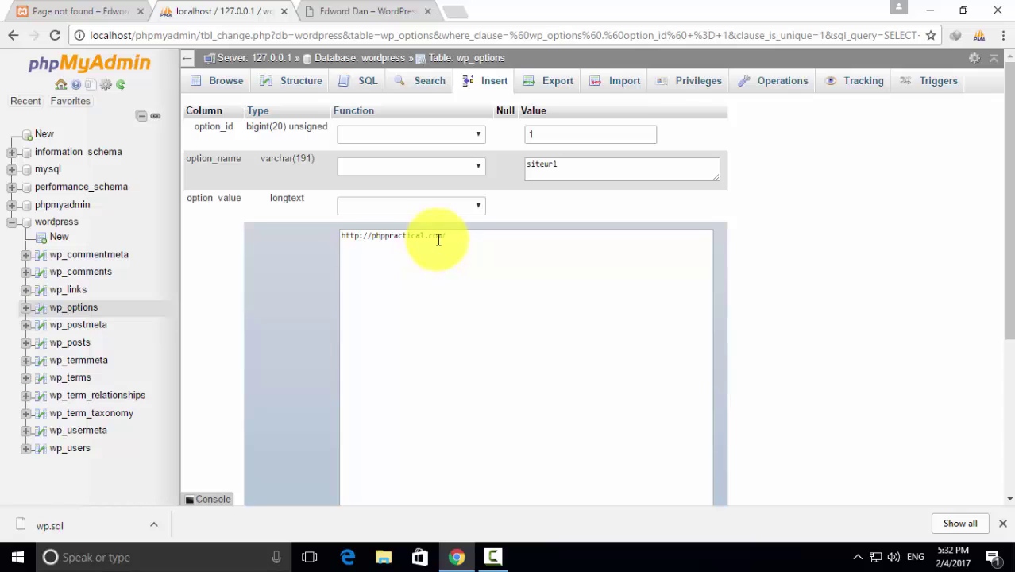
pyautogui.click(99, 11)
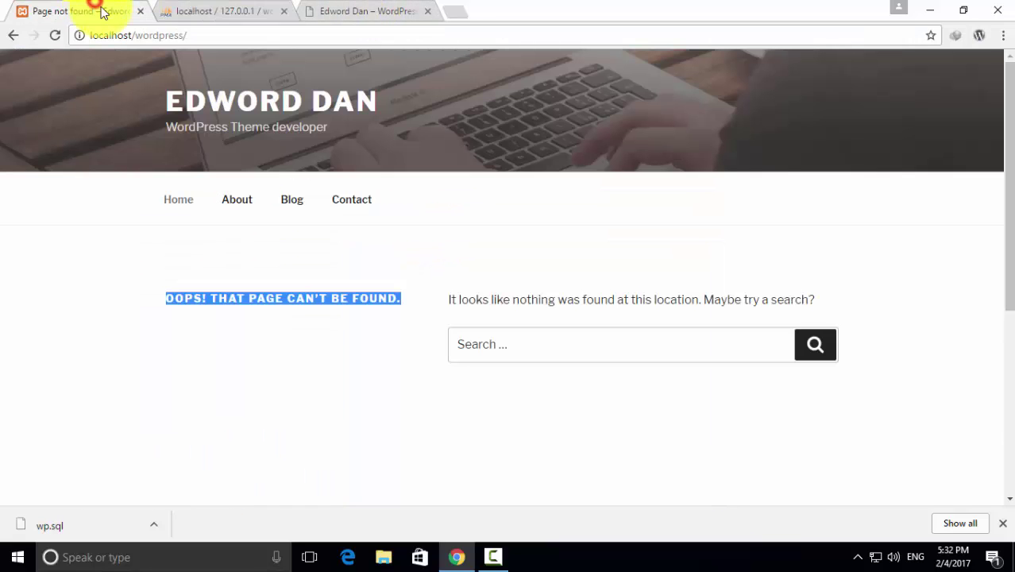
pyautogui.click(198, 37)
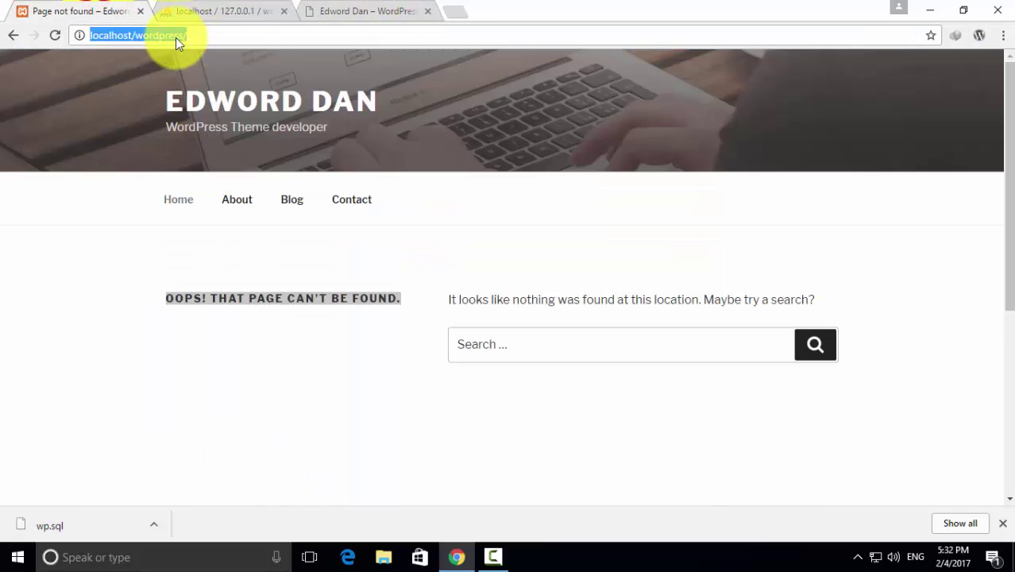
pyautogui.click(136, 35)
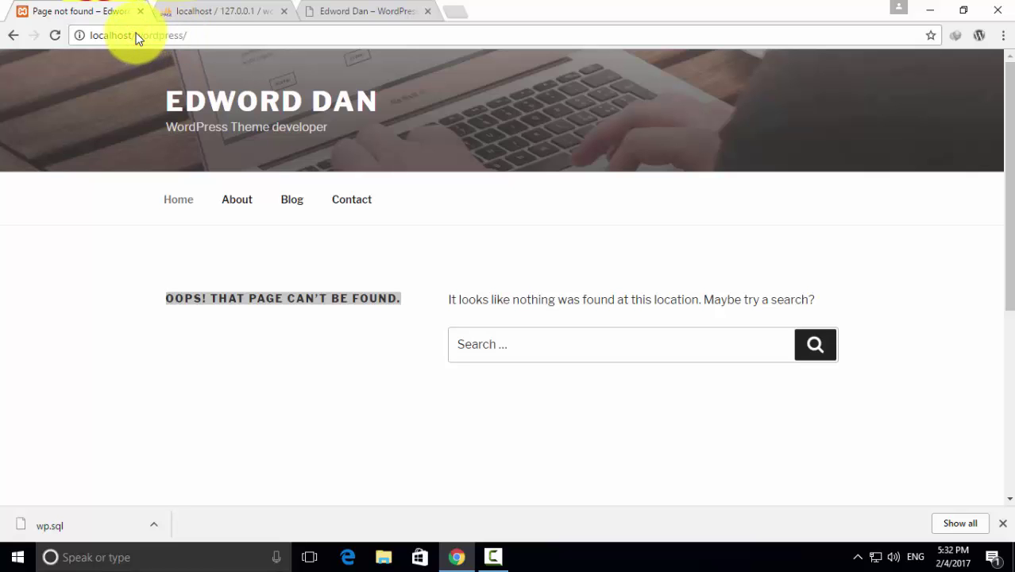
pyautogui.moveTo(195, 35); pyautogui.dragTo(90, 35)
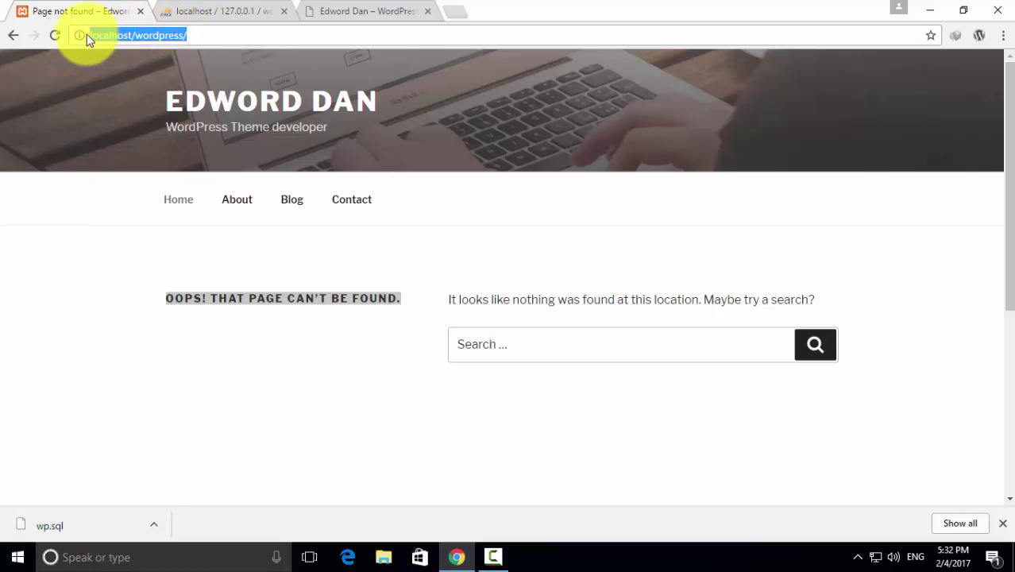
pyautogui.rightClick(112, 36)
pyautogui.click(147, 86)
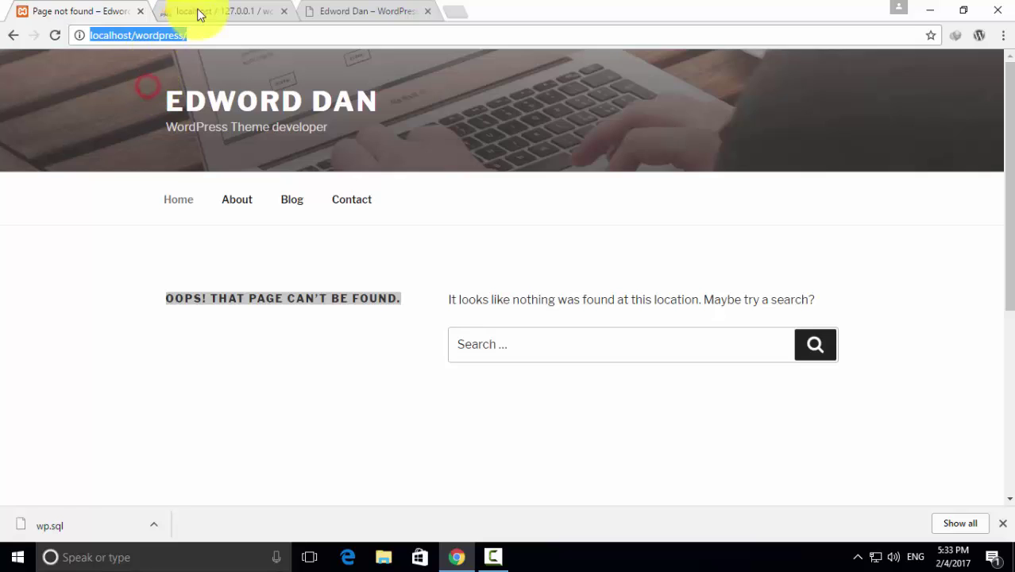
pyautogui.click(199, 14)
pyautogui.click(458, 235)
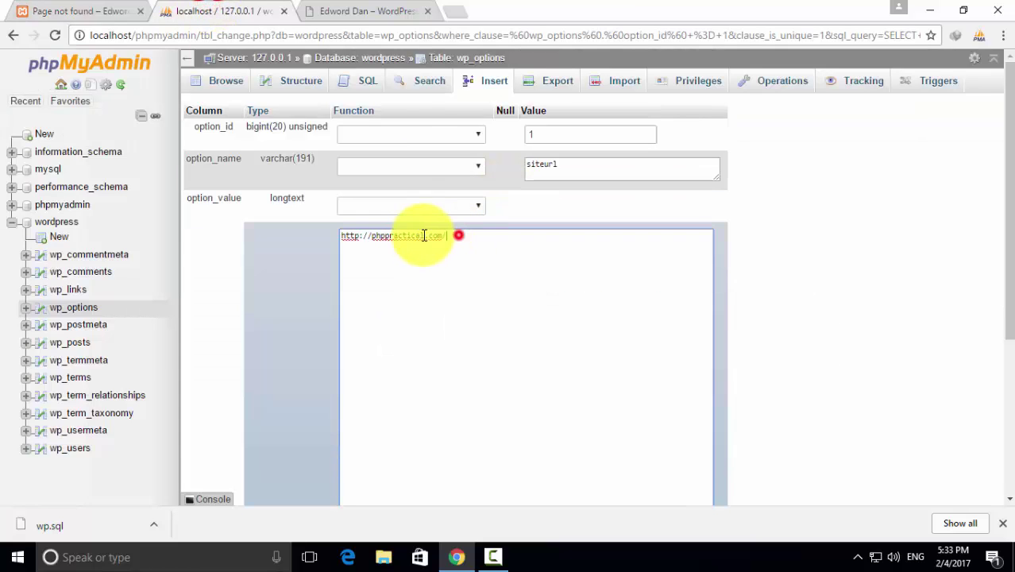
pyautogui.moveTo(425, 236); pyautogui.dragTo(368, 237)
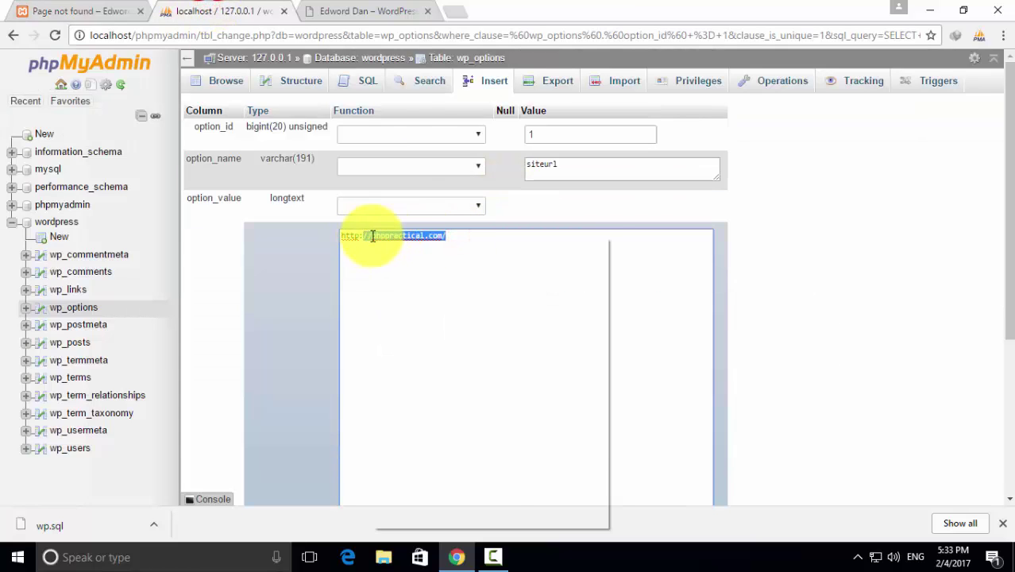
pyautogui.rightClick(394, 236)
pyautogui.click(684, 256)
pyautogui.moveTo(482, 241); pyautogui.dragTo(372, 236)
pyautogui.rightClick(388, 235)
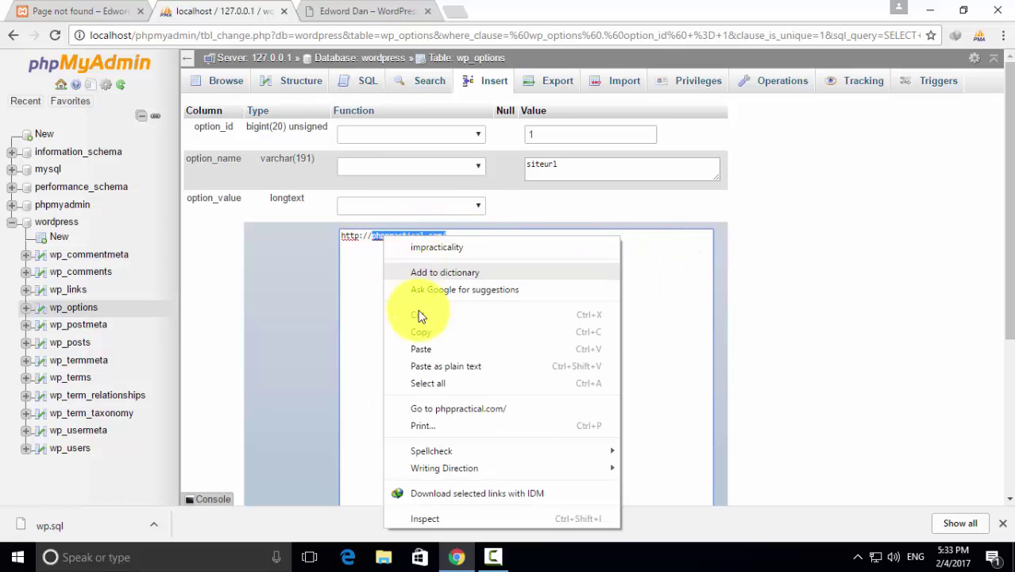
pyautogui.click(425, 346)
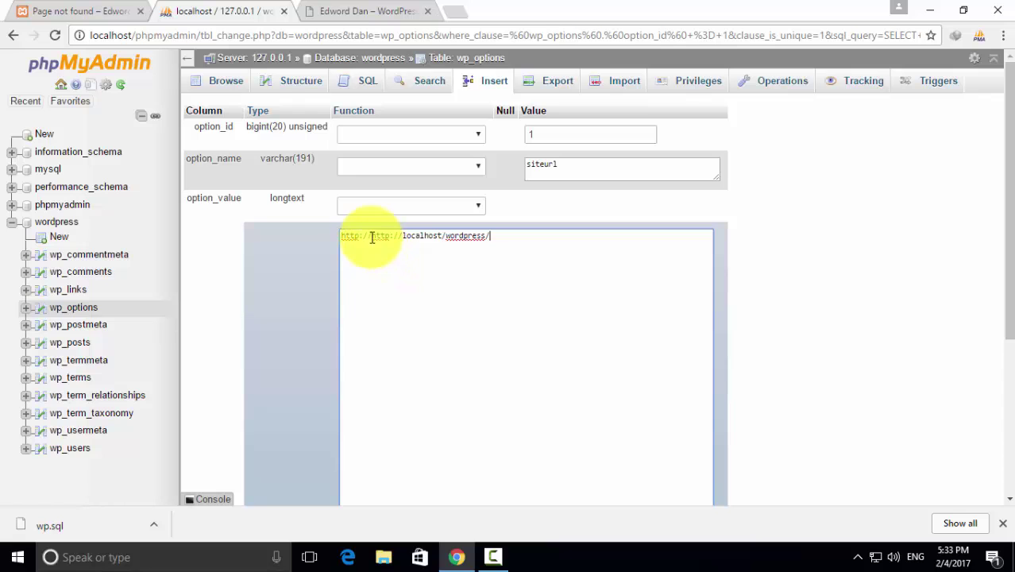
pyautogui.moveTo(370, 236); pyautogui.dragTo(324, 235)
pyautogui.press('BackSpace')
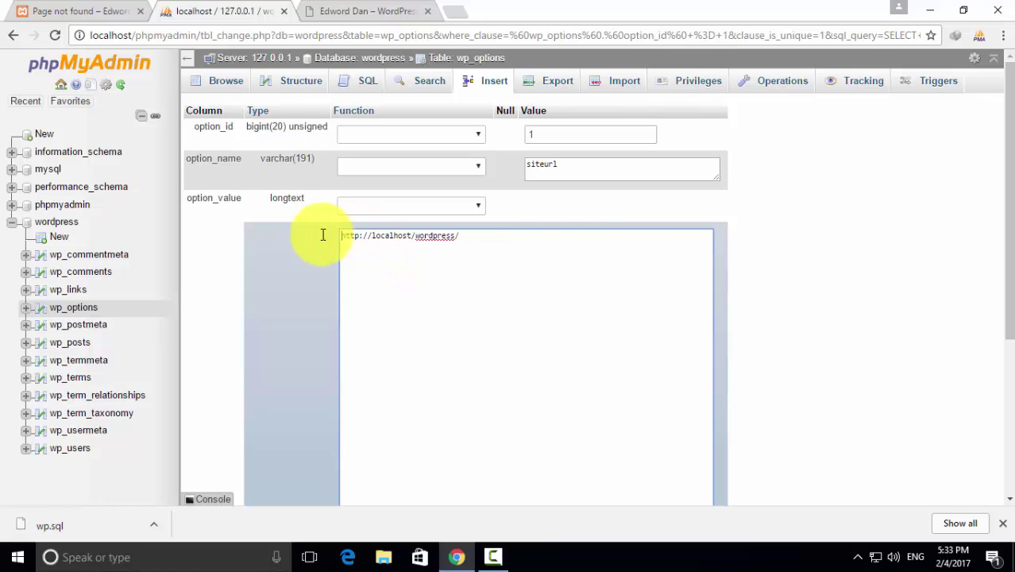
pyautogui.scroll(-5, 537, 249)
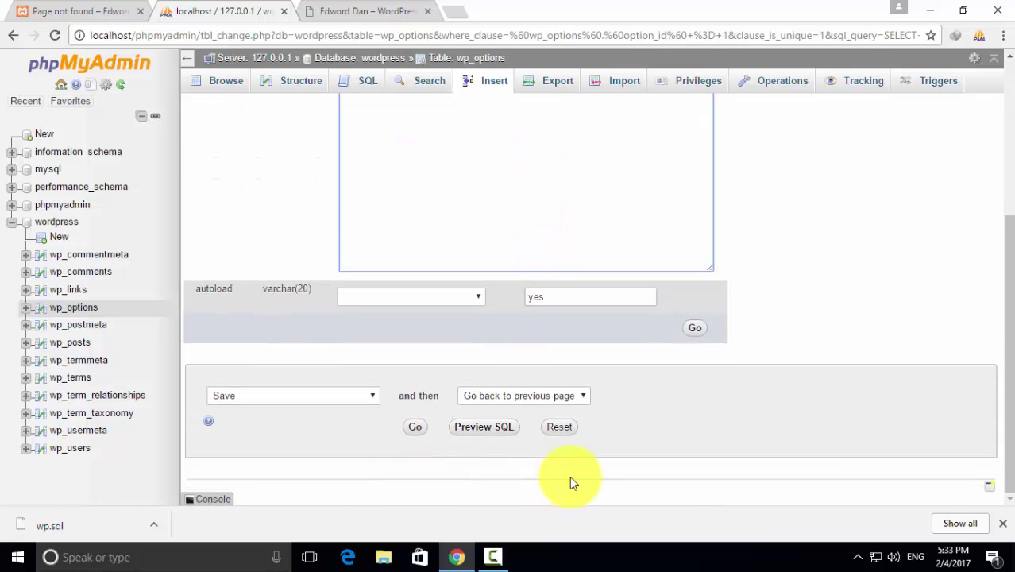
pyautogui.click(416, 428)
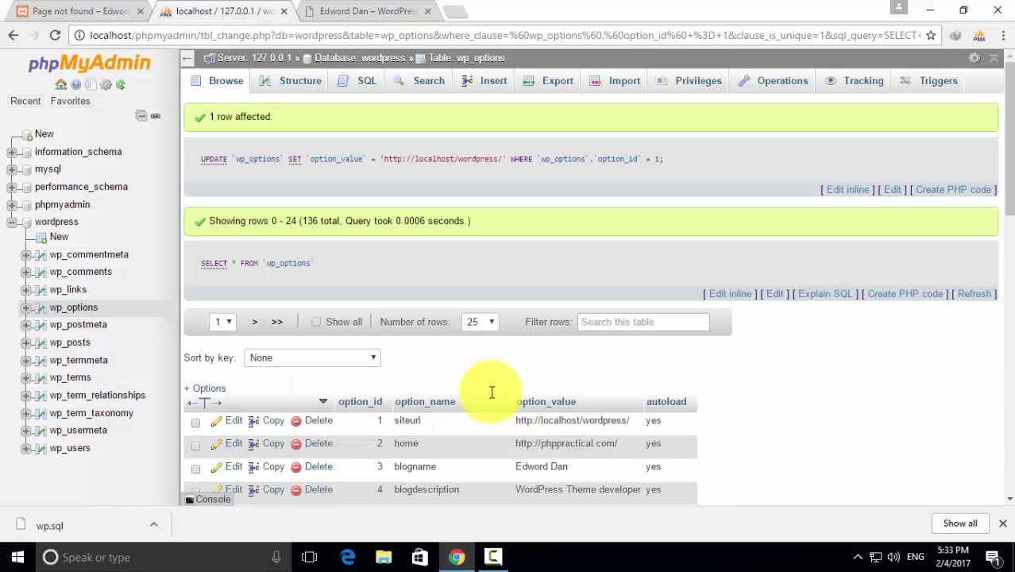
pyautogui.scroll(-2, 486, 390)
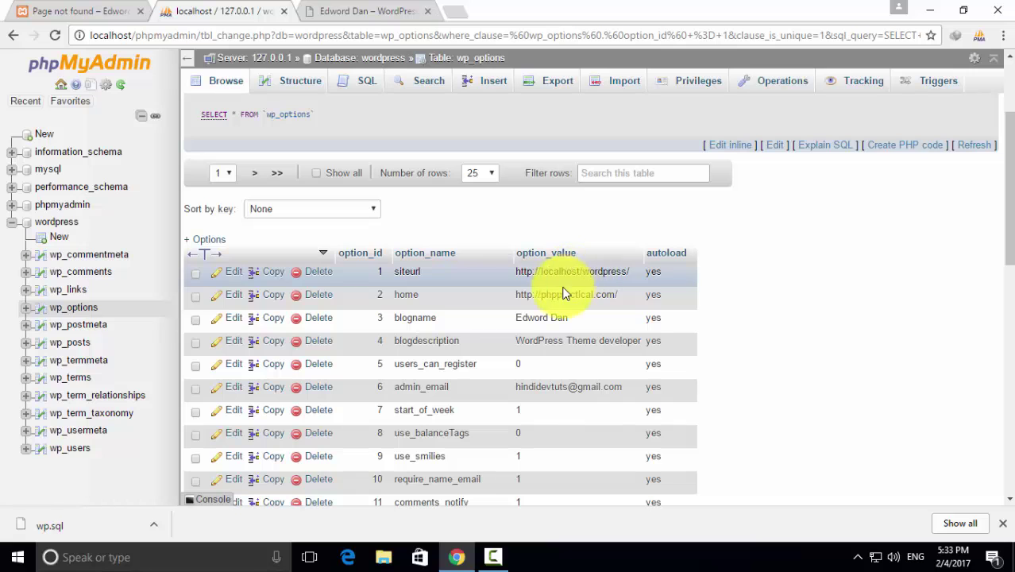
pyautogui.click(222, 294)
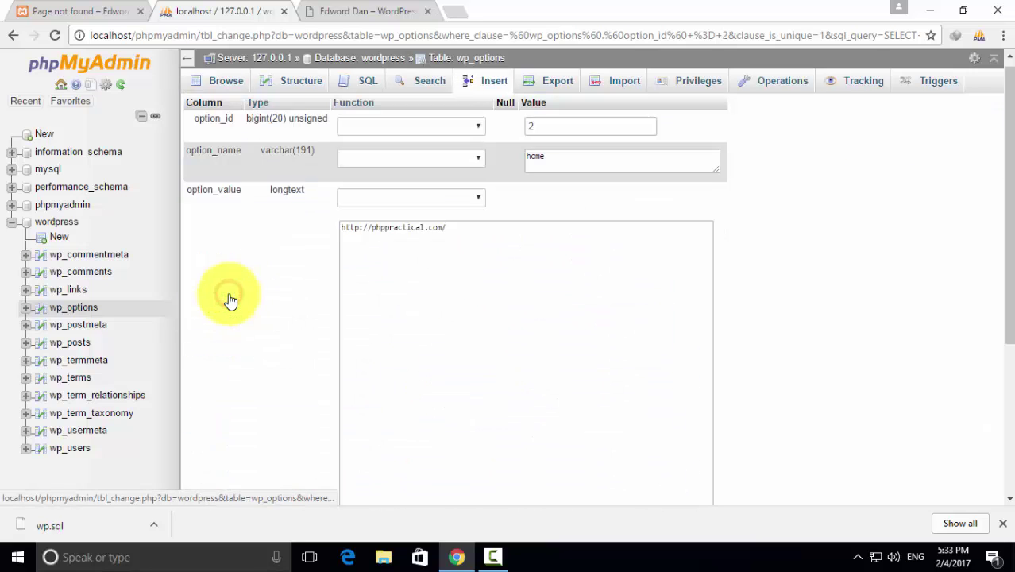
pyautogui.moveTo(459, 239); pyautogui.dragTo(324, 233)
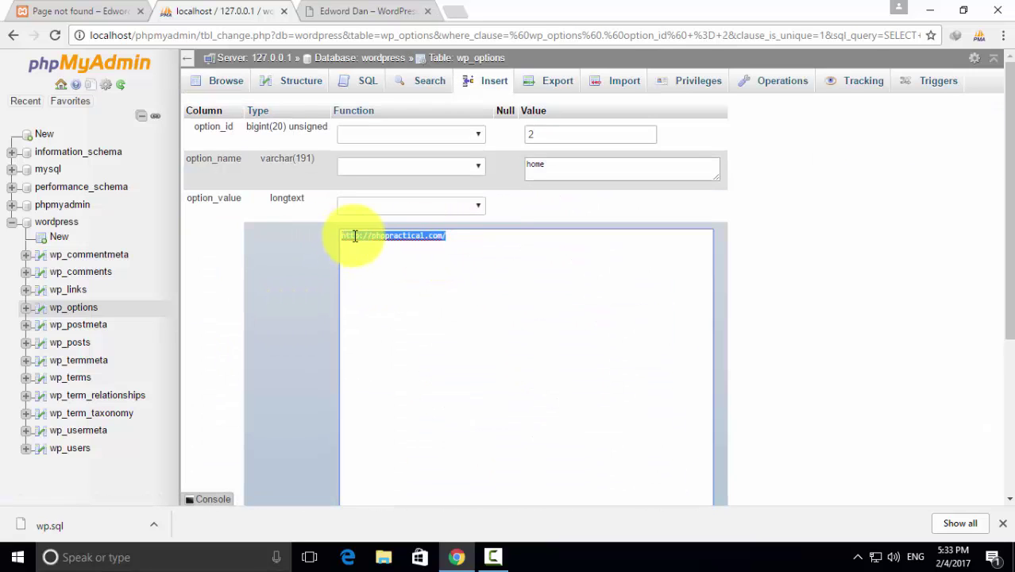
pyautogui.rightClick(360, 238)
pyautogui.click(404, 283)
pyautogui.scroll(-3, 317, 253)
pyautogui.scroll(3, 341, 231)
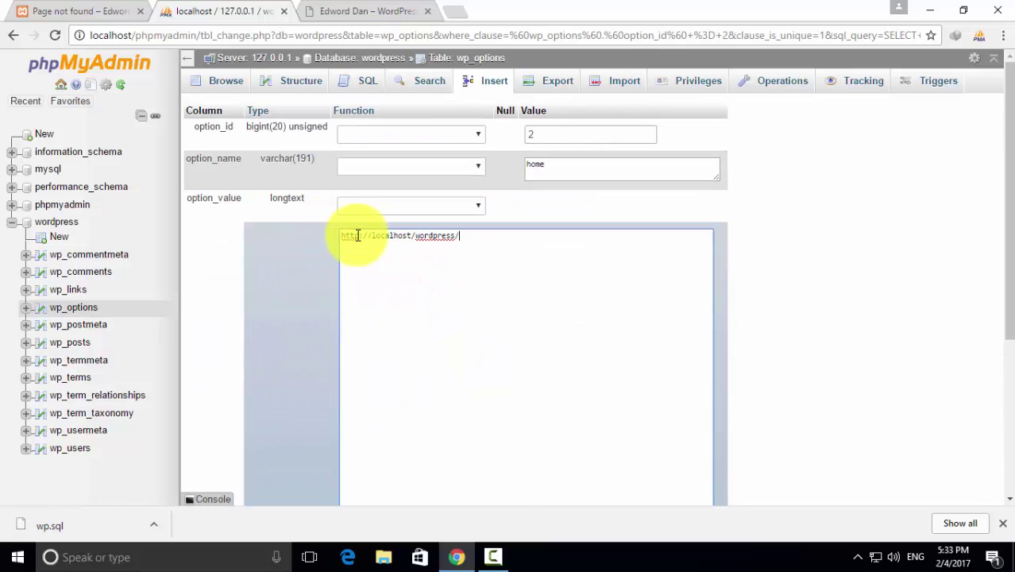
pyautogui.scroll(-3, 318, 254)
pyautogui.click(416, 428)
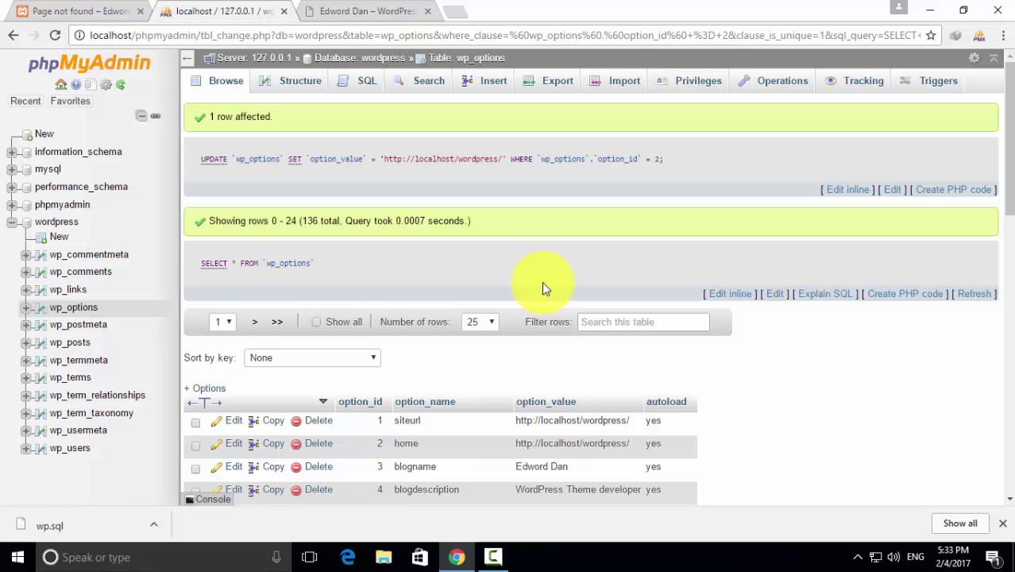
# Reload localhost/wordpress to confirm it loads, then close the phpMyAdmin tab
pyautogui.click(105, 11)
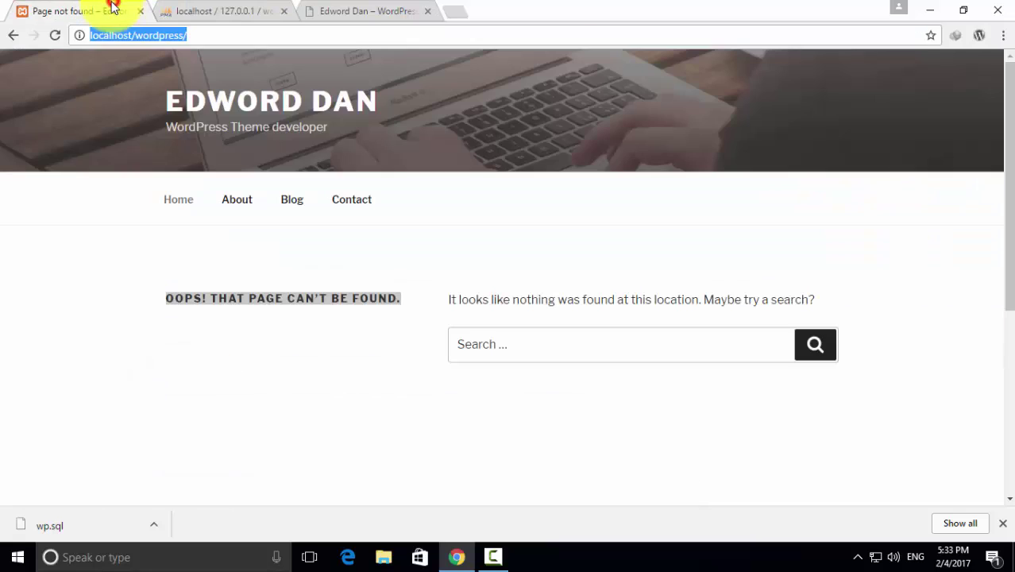
pyautogui.click(56, 35)
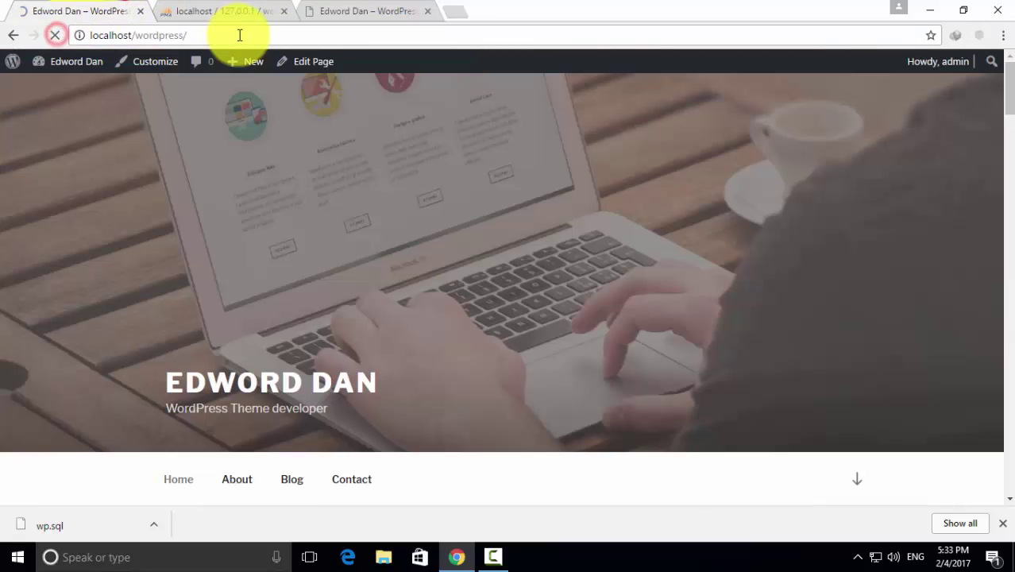
pyautogui.scroll(-5, 406, 187)
pyautogui.scroll(-10, 407, 189)
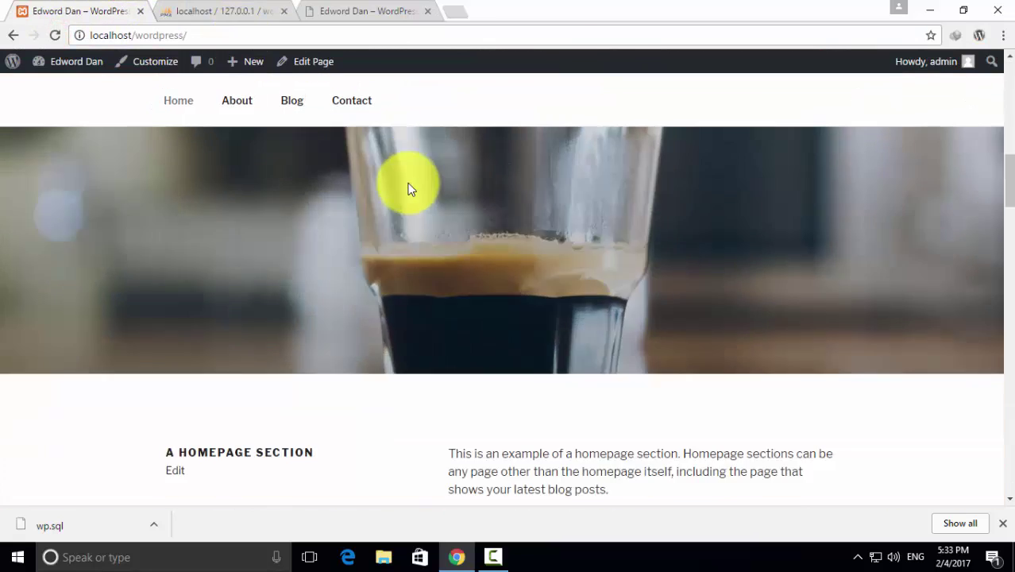
pyautogui.scroll(15, 407, 189)
pyautogui.scroll(1, 408, 188)
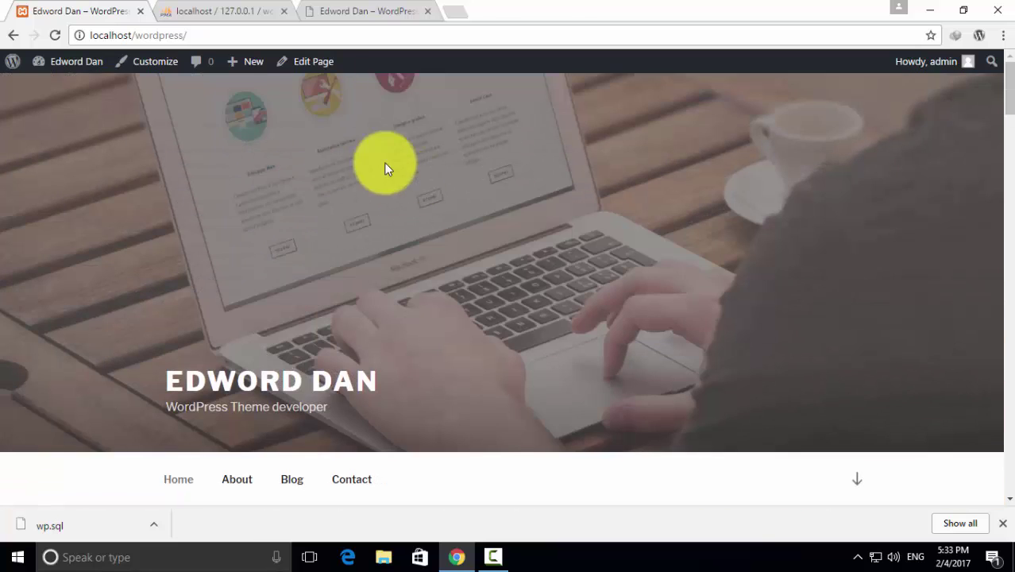
pyautogui.click(239, 12)
pyautogui.click(284, 11)
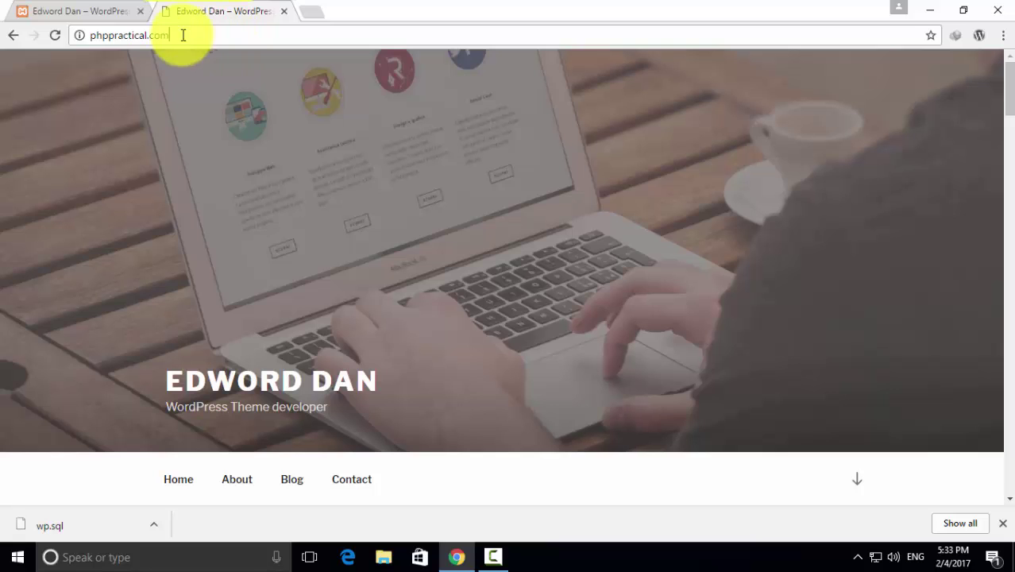
# Reload phppractical.com, dismiss the download notice, and compare the live and local sites
pyautogui.click(53, 35)
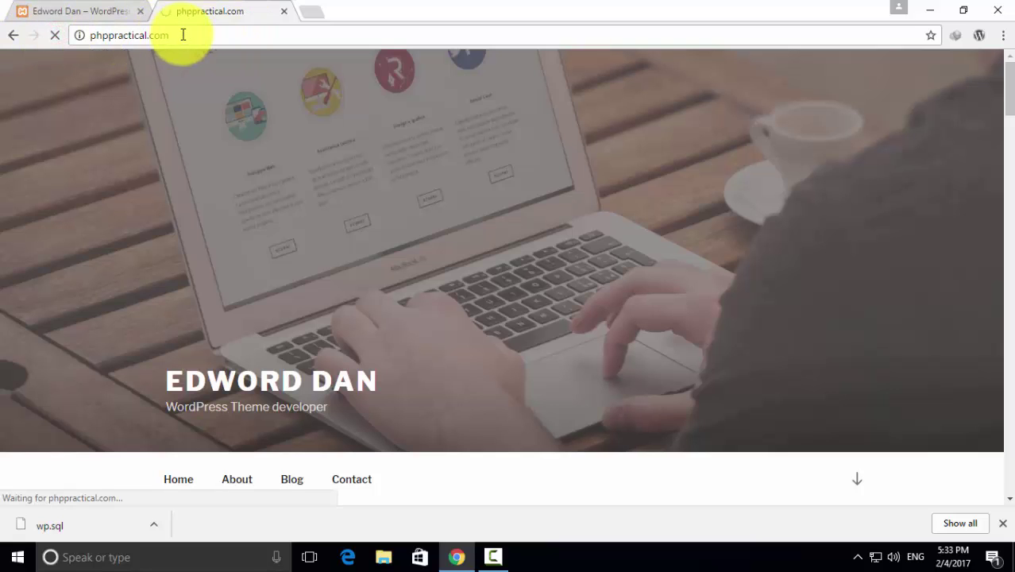
pyautogui.click(1001, 528)
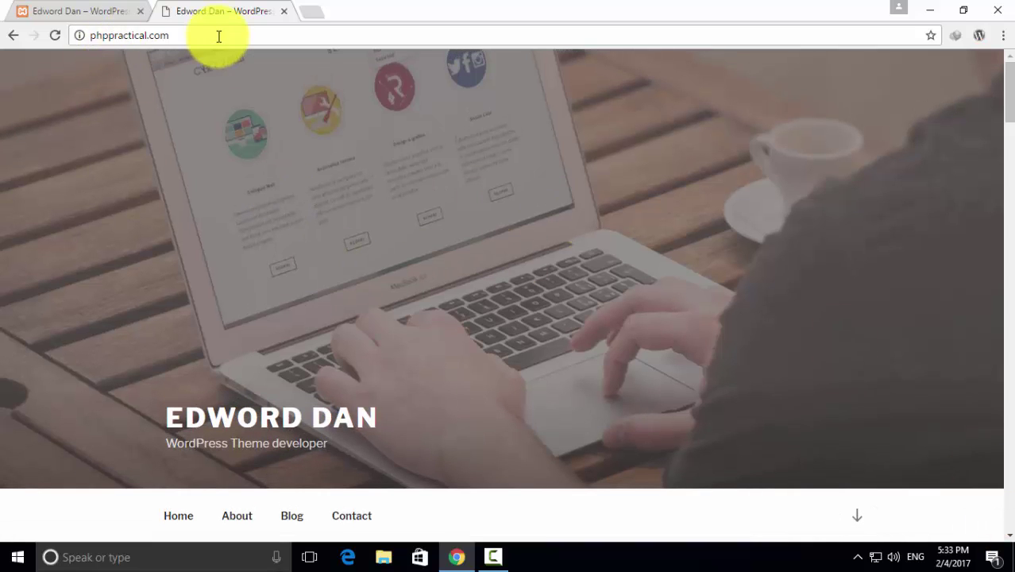
pyautogui.click(218, 36)
pyautogui.click(81, 9)
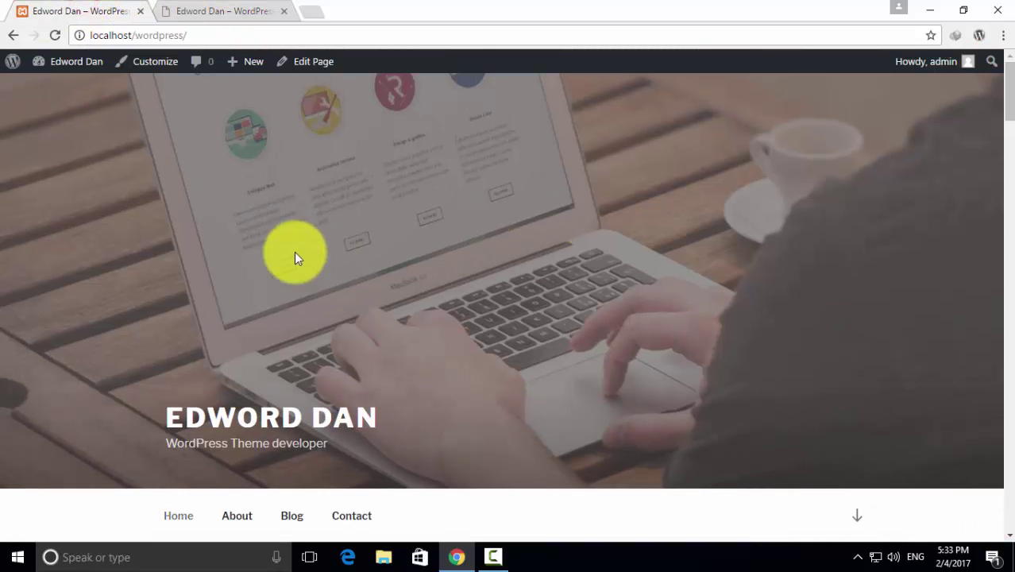
pyautogui.click(248, 6)
pyautogui.click(81, 8)
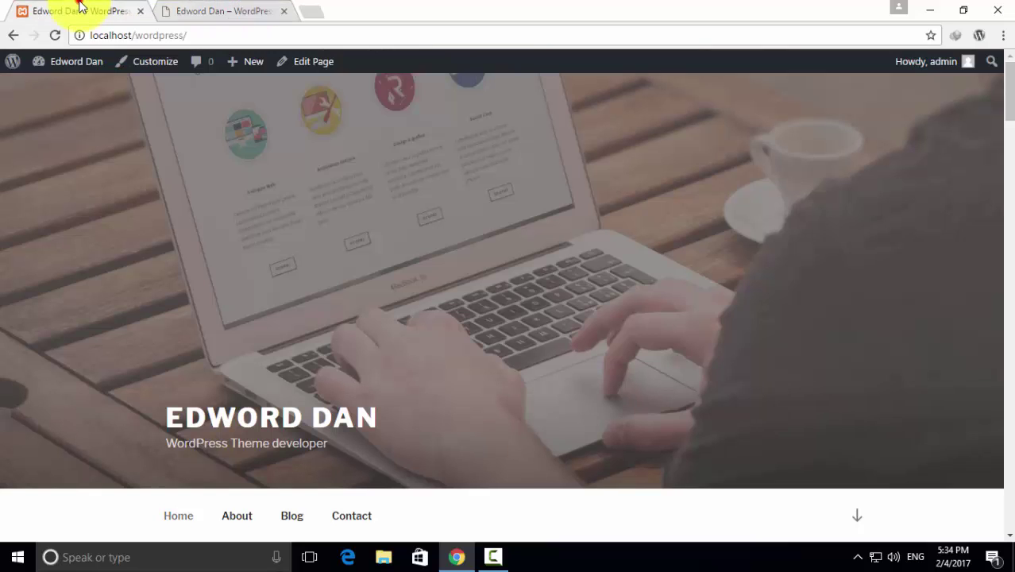
pyautogui.click(211, 10)
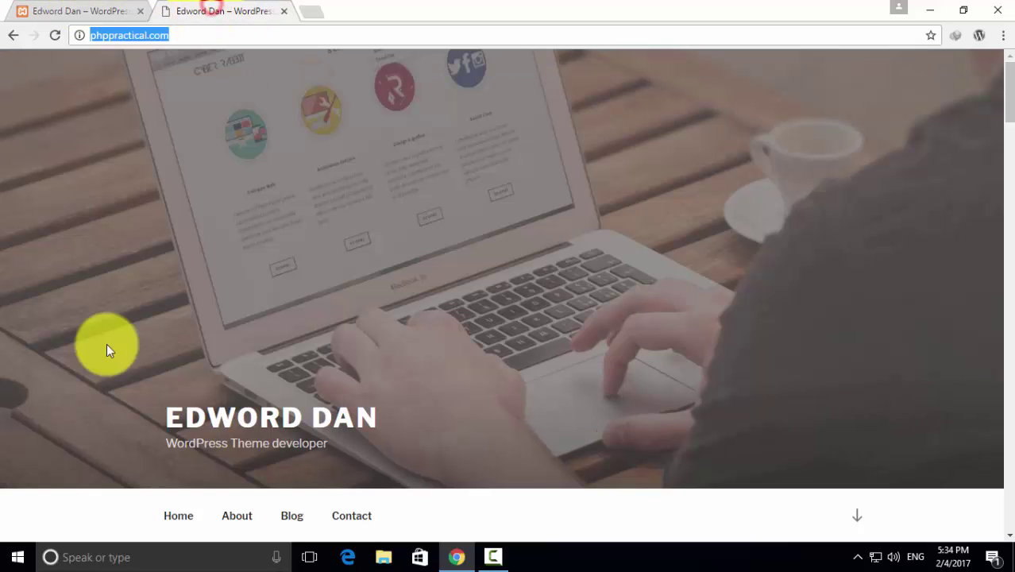
pyautogui.click(70, 10)
pyautogui.click(204, 10)
pyautogui.click(59, 9)
pyautogui.click(202, 8)
pyautogui.click(198, 37)
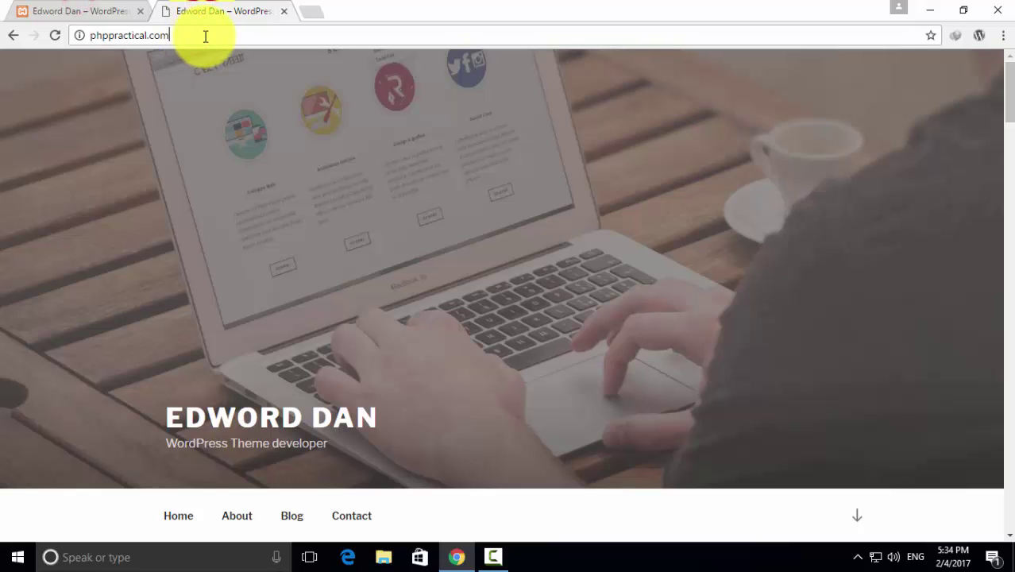
# Open phppractical.com/wp-admin and log in with the administrator's username and password
pyautogui.write('/wp-admin')
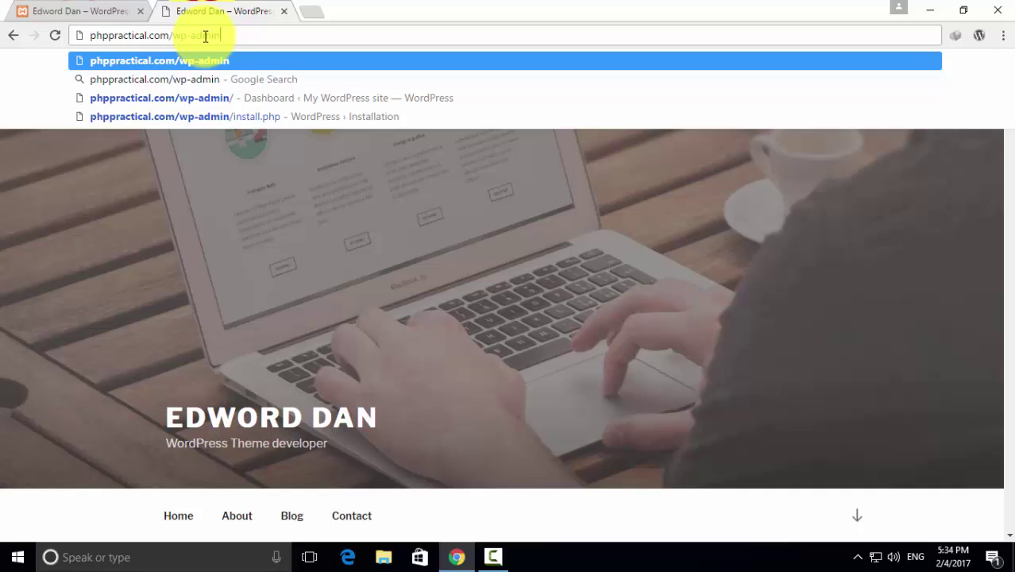
pyautogui.press('Return')
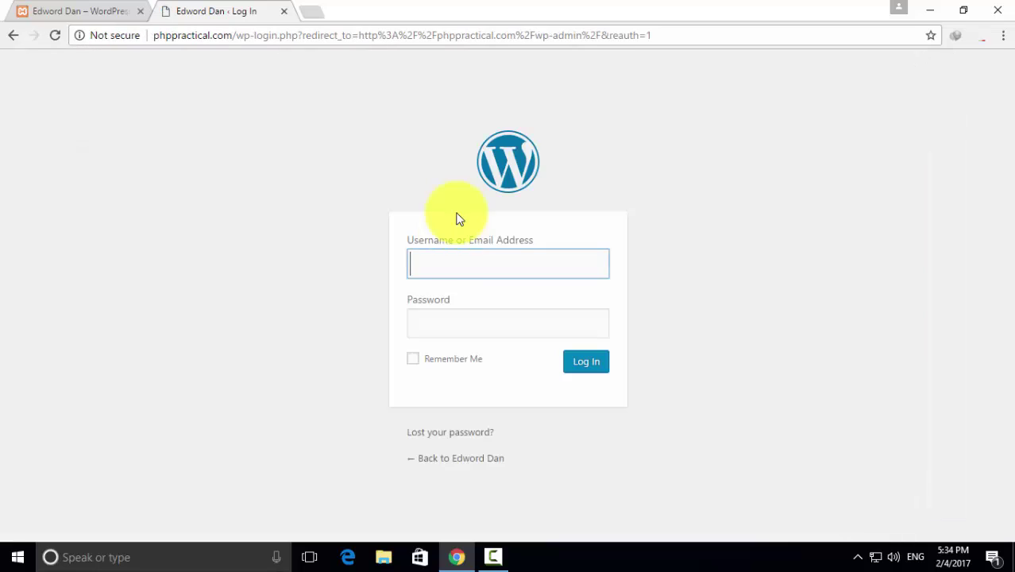
pyautogui.click(452, 260)
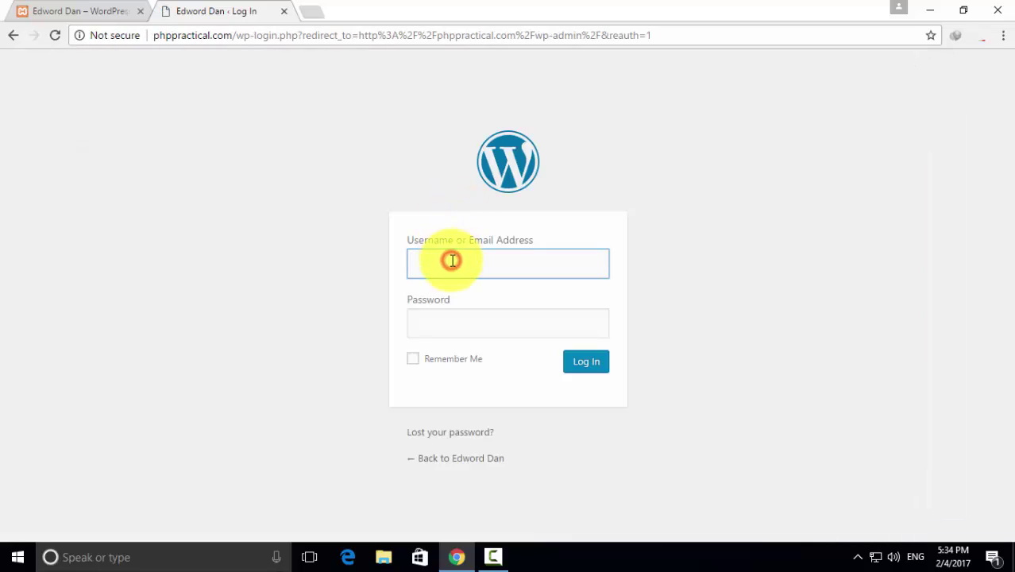
pyautogui.write('admin')
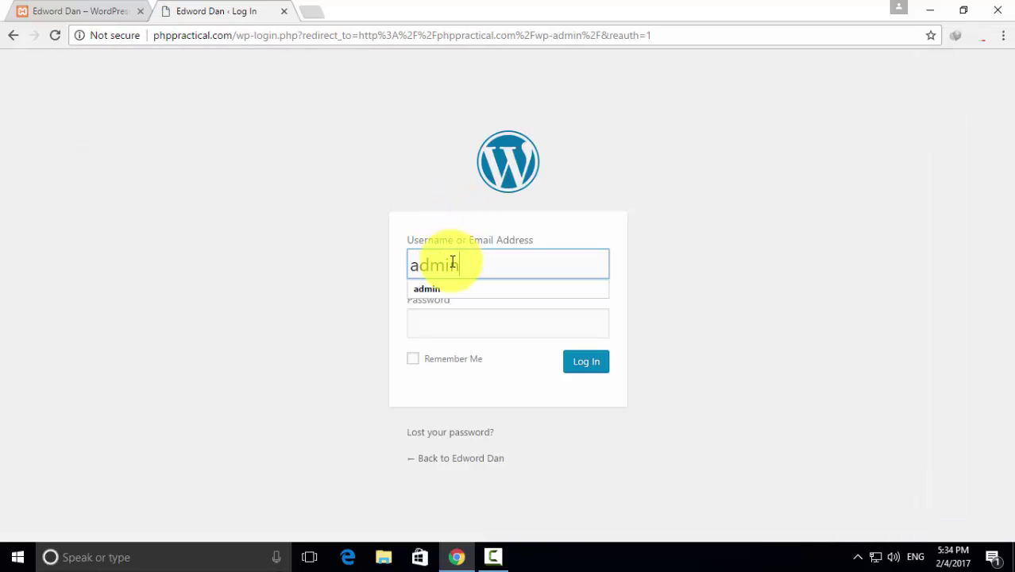
pyautogui.click(455, 323)
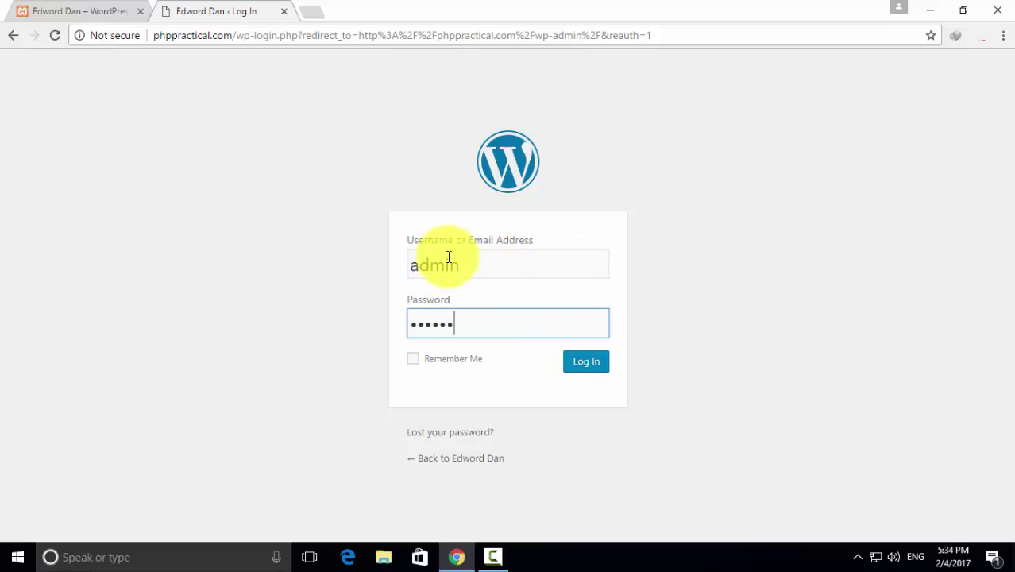
pyautogui.click(577, 360)
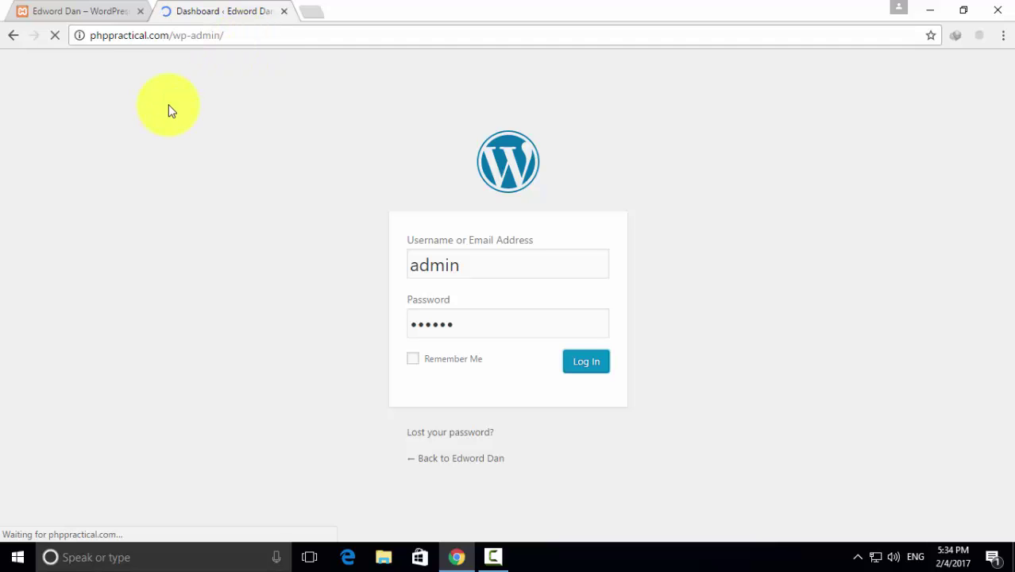
pyautogui.click(65, 11)
pyautogui.click(246, 8)
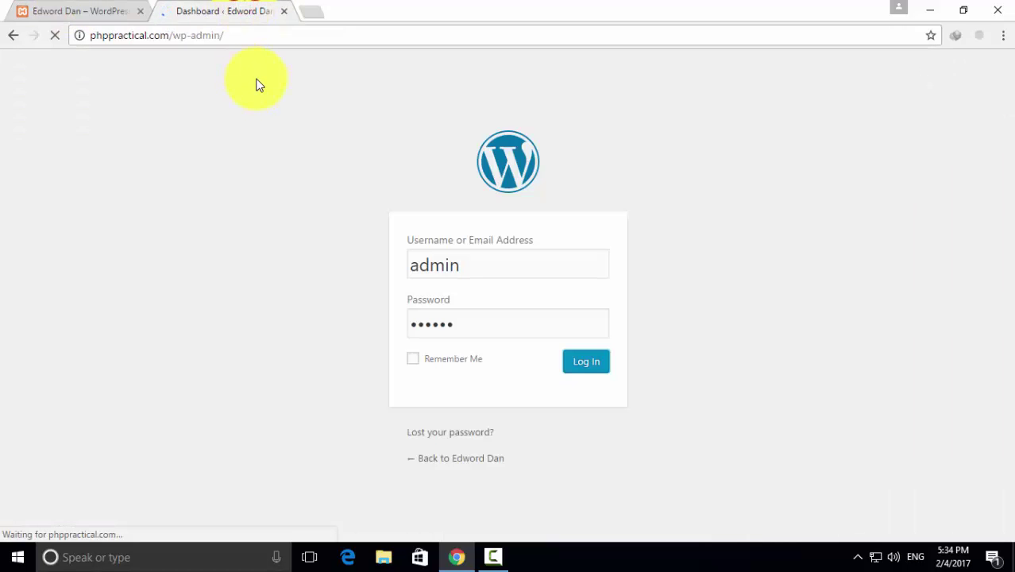